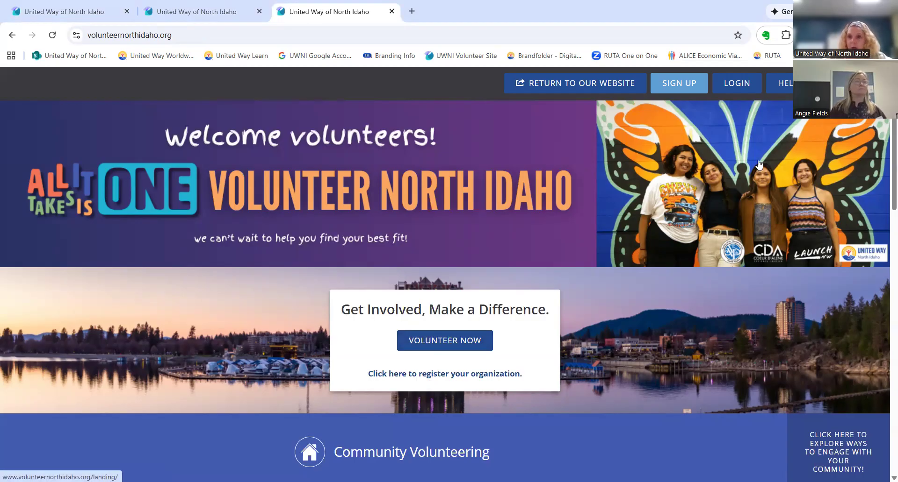
# - Log in to the Volunteer North Idaho site with the agency manager account
pyautogui.click(744, 89)
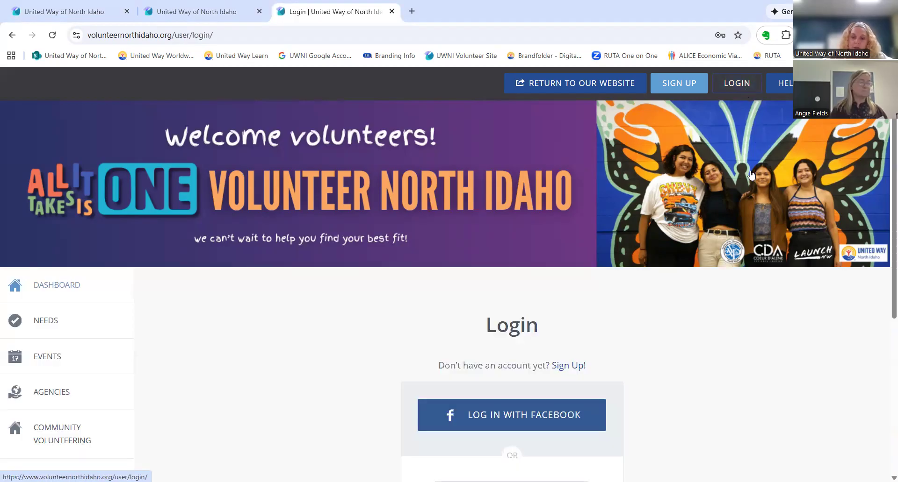
pyautogui.scroll(-4, 701, 292)
pyautogui.click(519, 455)
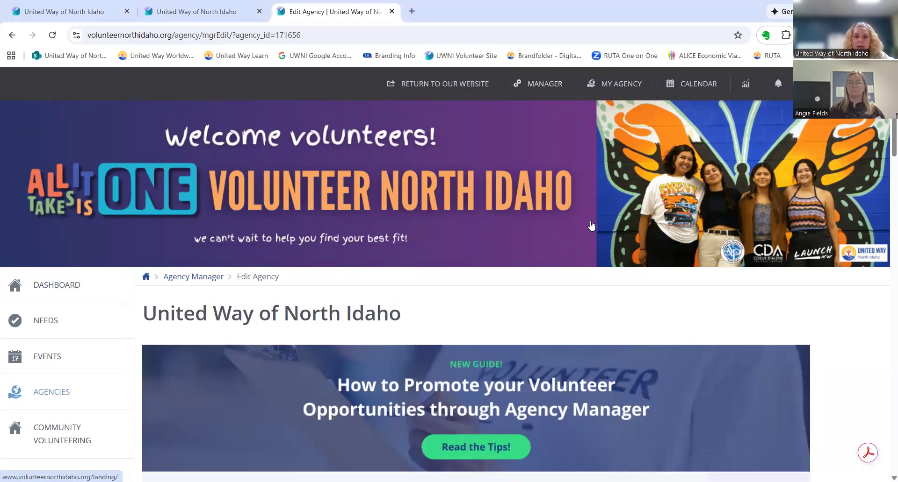
# - Open the list of volunteer needs managed by the United Way of North Idaho agency
pyautogui.scroll(-1, 591, 225)
pyautogui.scroll(-4, 591, 225)
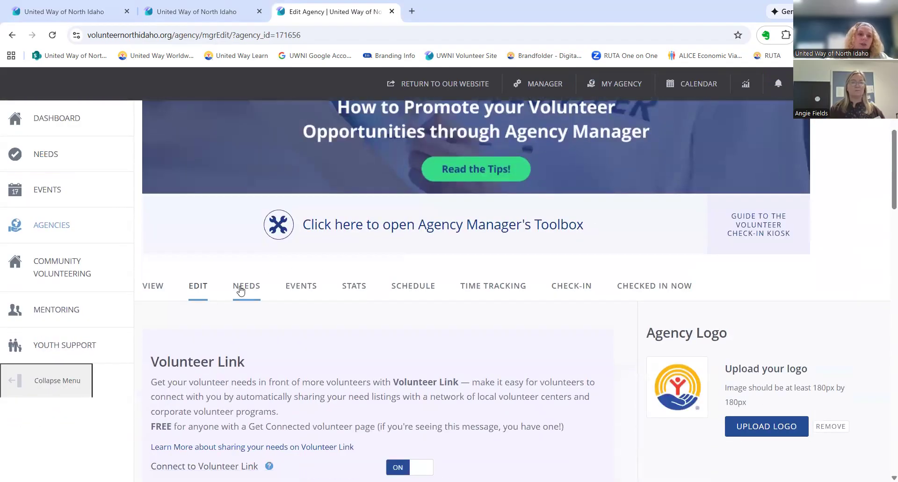
pyautogui.scroll(-1, 244, 289)
pyautogui.click(248, 229)
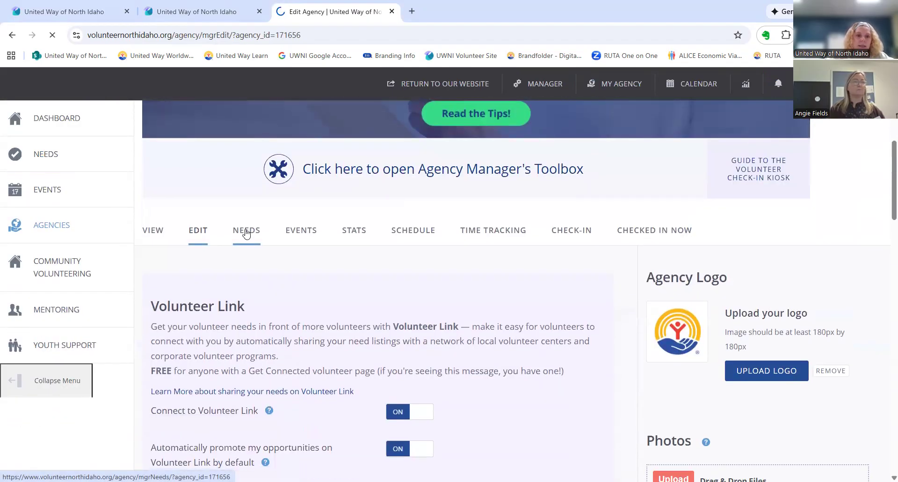
pyautogui.scroll(-3, 689, 253)
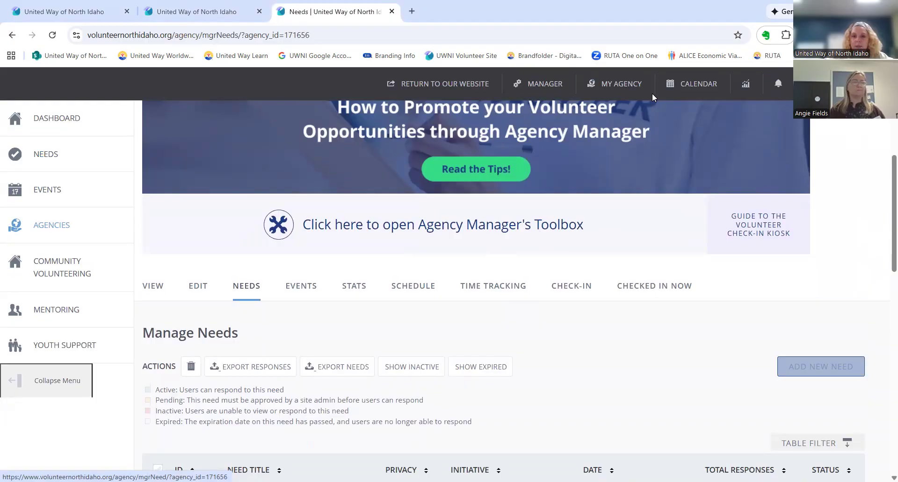
pyautogui.click(247, 344)
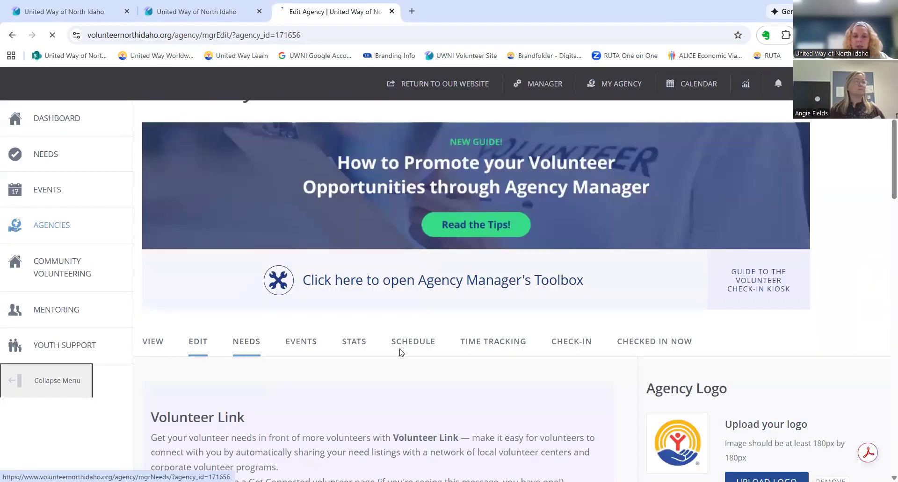
pyautogui.scroll(-1, 684, 351)
pyautogui.scroll(-10, 682, 354)
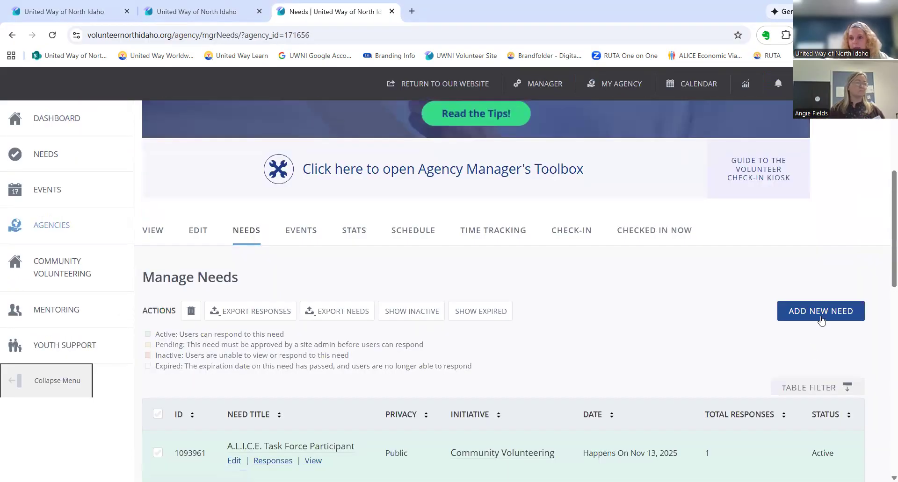
pyautogui.scroll(-1, 605, 331)
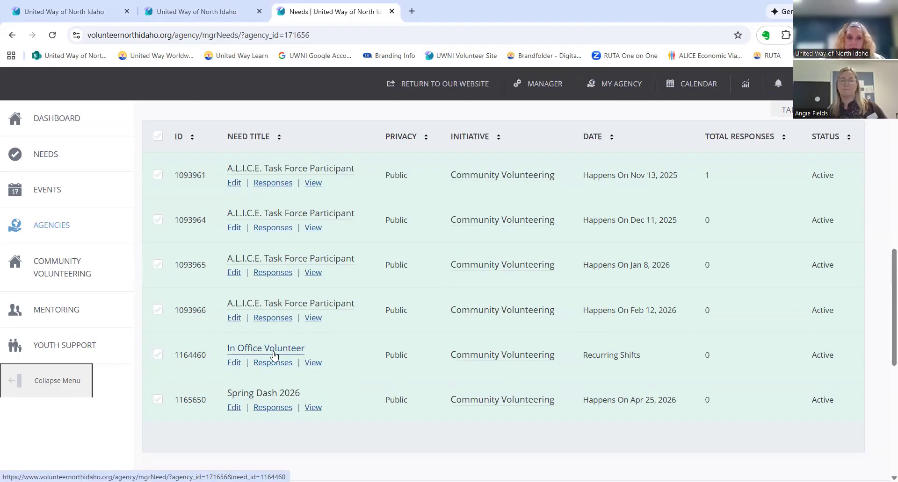
# - View the public listing of the In Office Volunteer need, check its description and details, and close it
pyautogui.click(316, 360)
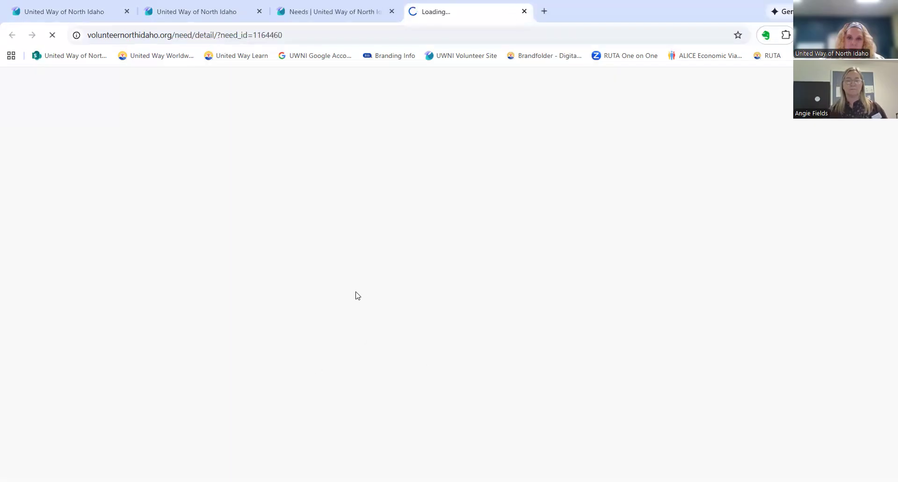
pyautogui.scroll(-6, 411, 417)
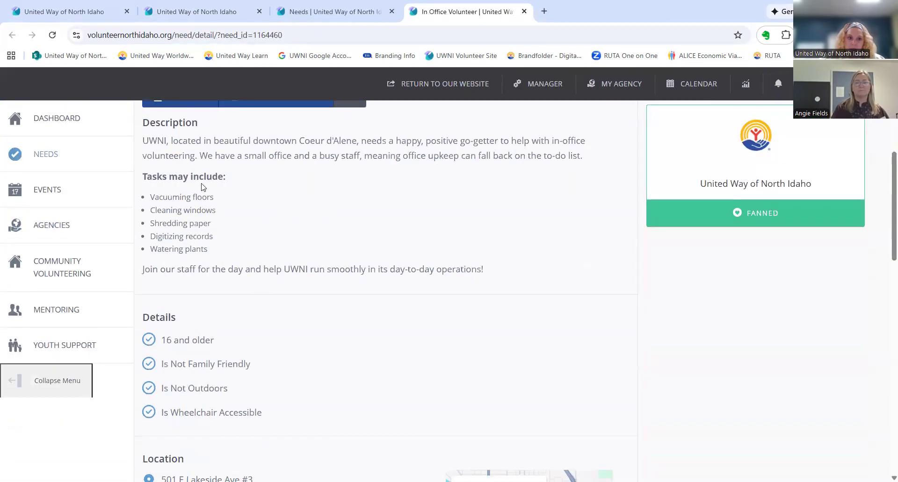
pyautogui.click(524, 12)
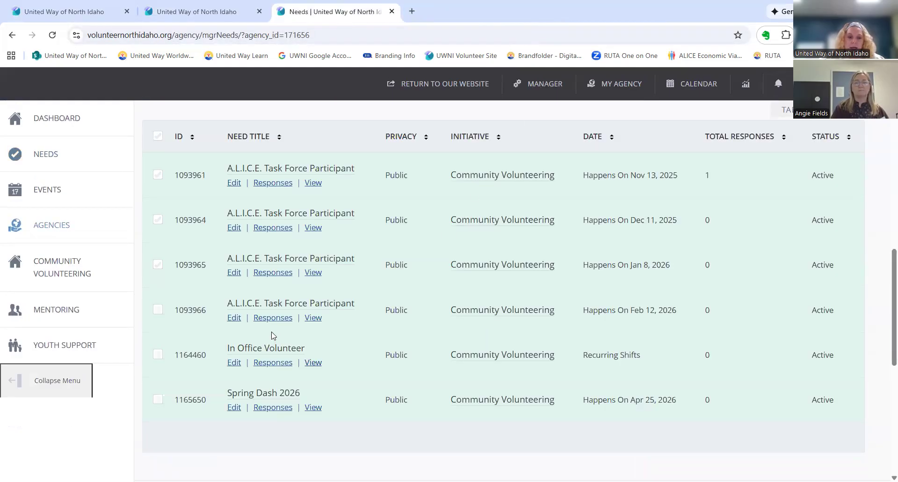
# - Open the In Office Volunteer need for editing and clone it
pyautogui.scroll(-1, 272, 336)
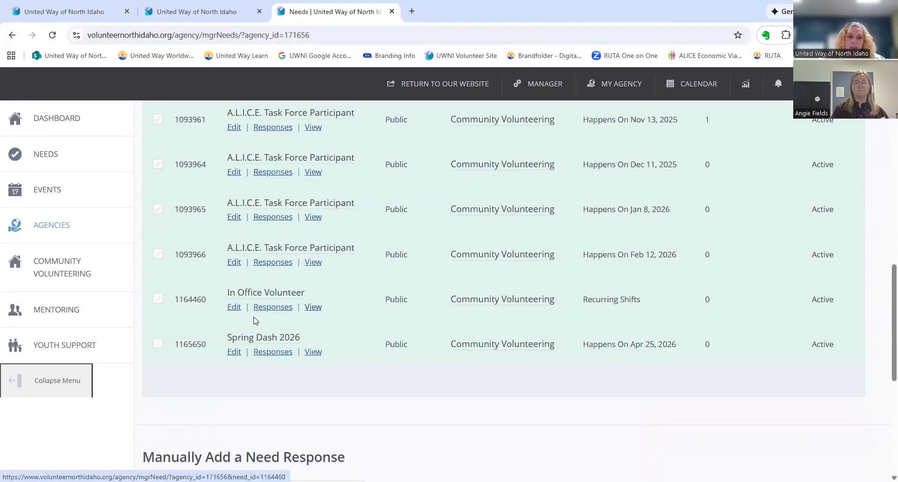
pyautogui.click(243, 315)
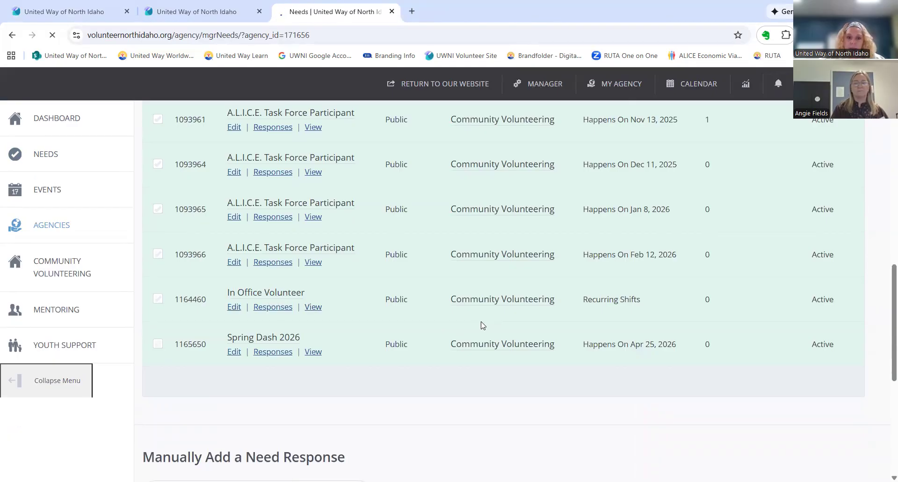
pyautogui.scroll(-15, 481, 329)
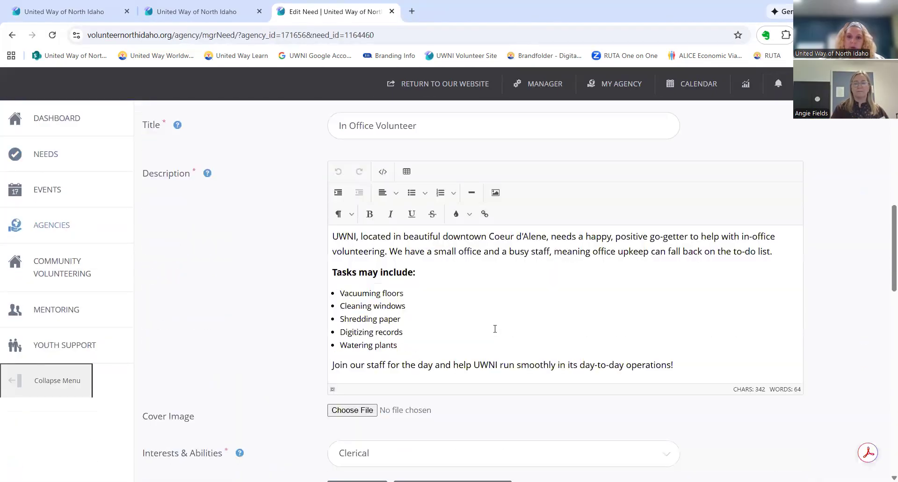
pyautogui.scroll(-12, 527, 342)
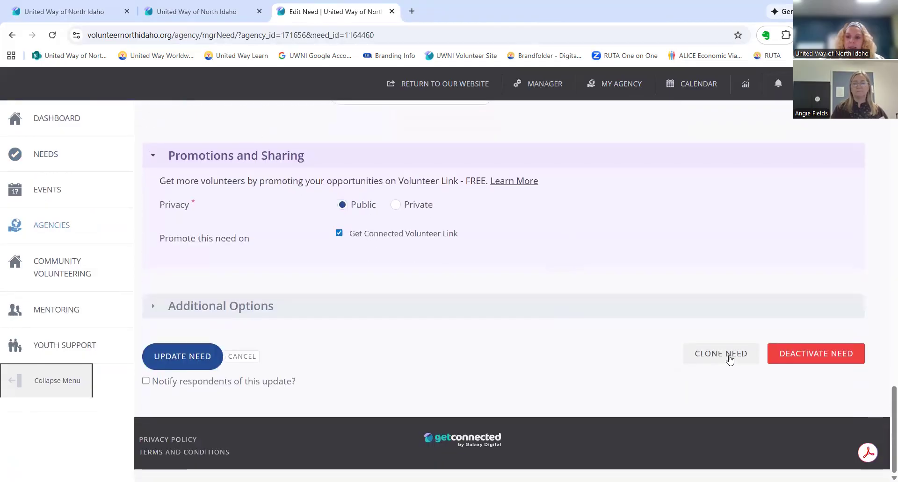
pyautogui.click(728, 356)
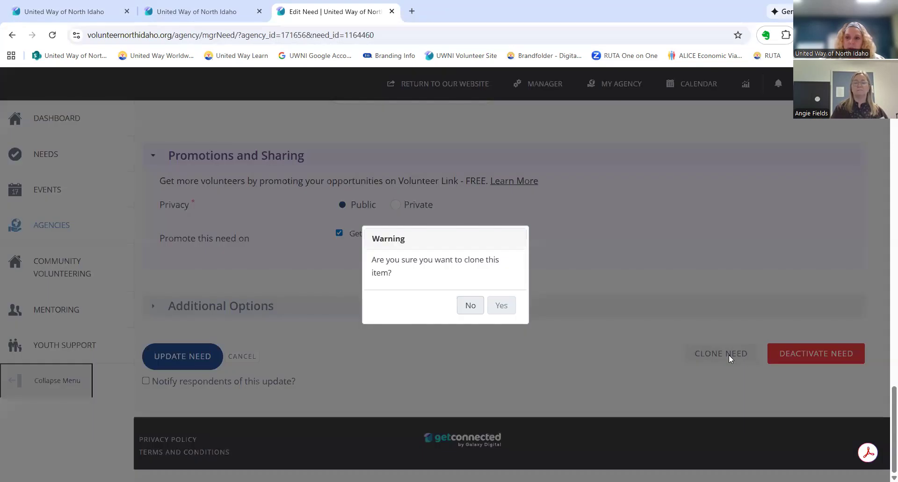
pyautogui.click(501, 308)
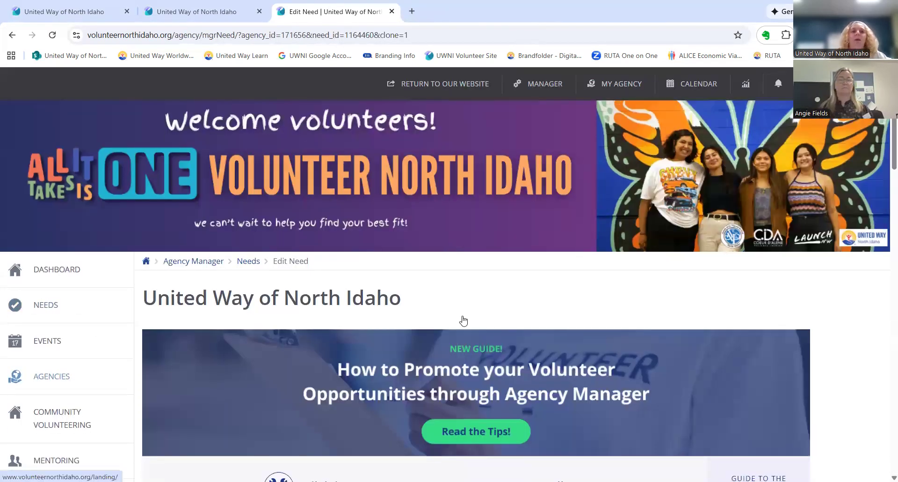
# - Delete the "Cleaning windows" and "Vacuuming floors" tasks from the list in the cloned need's description
pyautogui.scroll(-6, 463, 320)
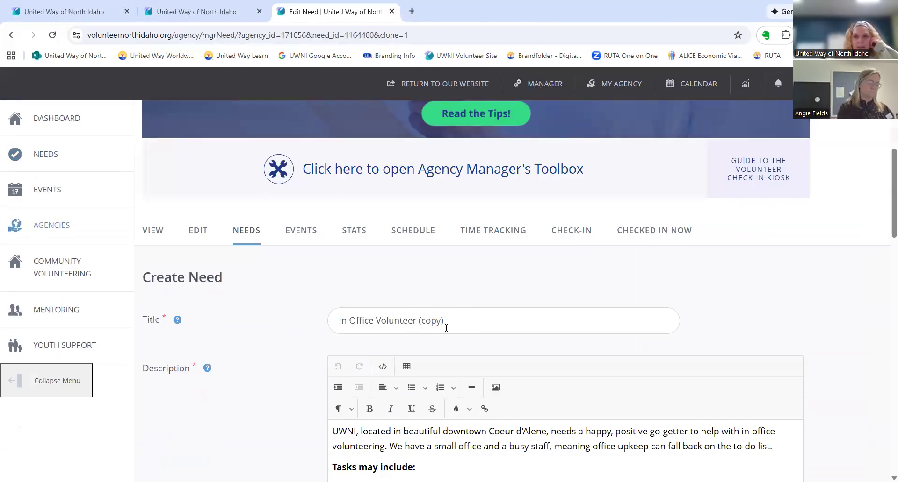
pyautogui.click(447, 323)
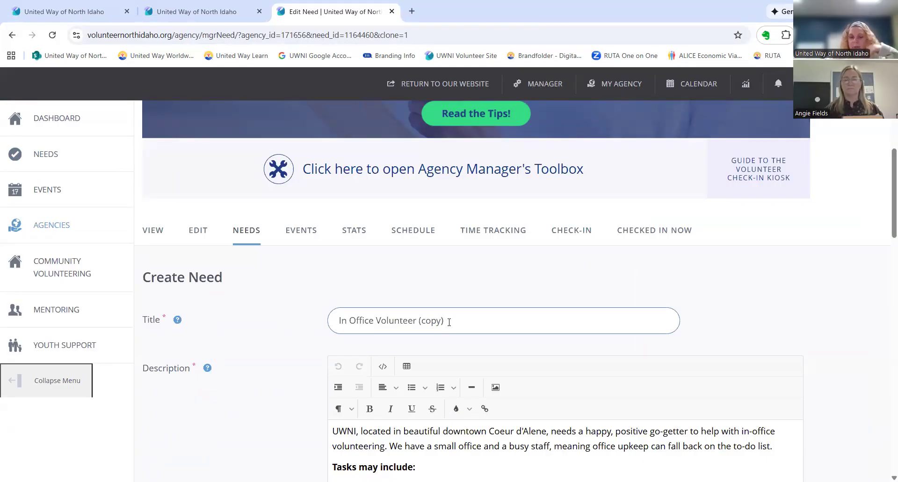
pyautogui.scroll(-2, 489, 336)
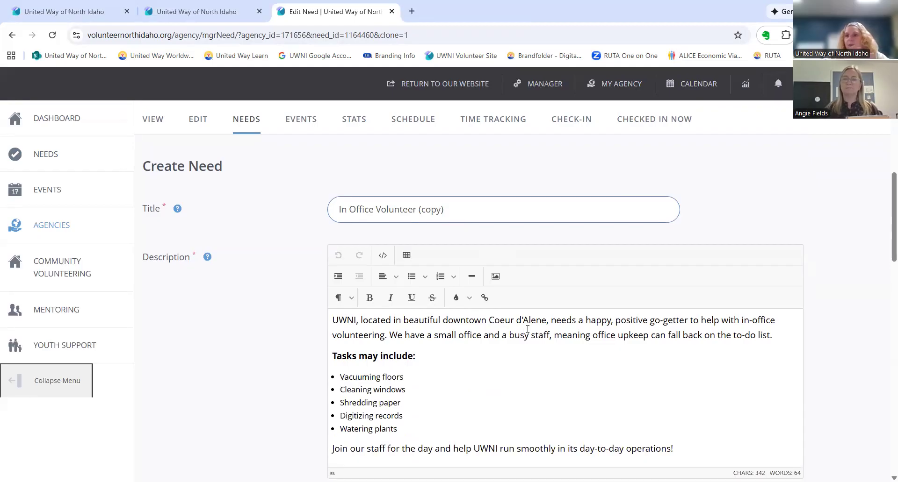
pyautogui.click(454, 408)
pyautogui.click(486, 392)
pyautogui.press('BackSpace')
pyautogui.press('BackSpace')
pyautogui.press('BackSpace')
pyautogui.press('BackSpace')
pyautogui.press('BackSpace')
pyautogui.press('BackSpace')
pyautogui.press('BackSpace')
pyautogui.press('BackSpace')
pyautogui.press('BackSpace')
pyautogui.press('BackSpace')
pyautogui.press('BackSpace')
pyautogui.press('BackSpace')
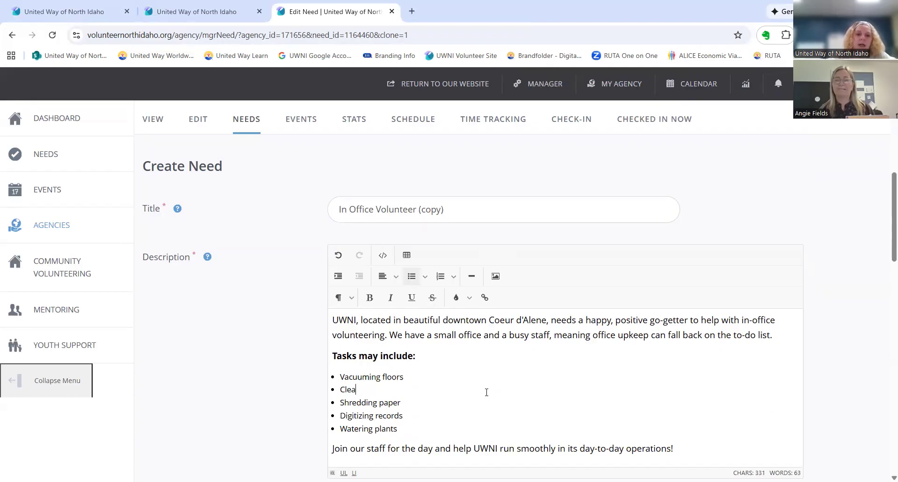
pyautogui.press('BackSpace')
pyautogui.press('BackSpace')
pyautogui.press('BackSpace')
pyautogui.press('BackSpace')
pyautogui.press('BackSpace')
pyautogui.press('BackSpace')
pyautogui.press('BackSpace')
pyautogui.press('BackSpace')
pyautogui.press('BackSpace')
pyautogui.press('BackSpace')
pyautogui.press('BackSpace')
pyautogui.press('BackSpace')
pyautogui.press('BackSpace')
pyautogui.press('BackSpace')
pyautogui.press('BackSpace')
pyautogui.press('BackSpace')
pyautogui.press('BackSpace')
pyautogui.press('BackSpace')
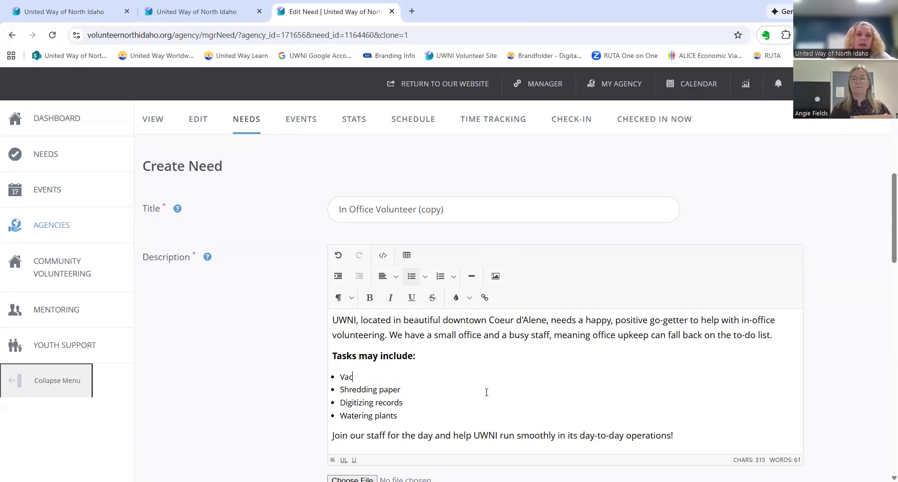
pyautogui.press('BackSpace')
pyautogui.press('BackSpace')
pyautogui.press('BackSpace')
pyautogui.press('BackSpace')
pyautogui.press('BackSpace')
# - Delete the "Watering plants" task and format "Digitizing records" as a bullet in the description's task list
pyautogui.tripleClick(410, 400)
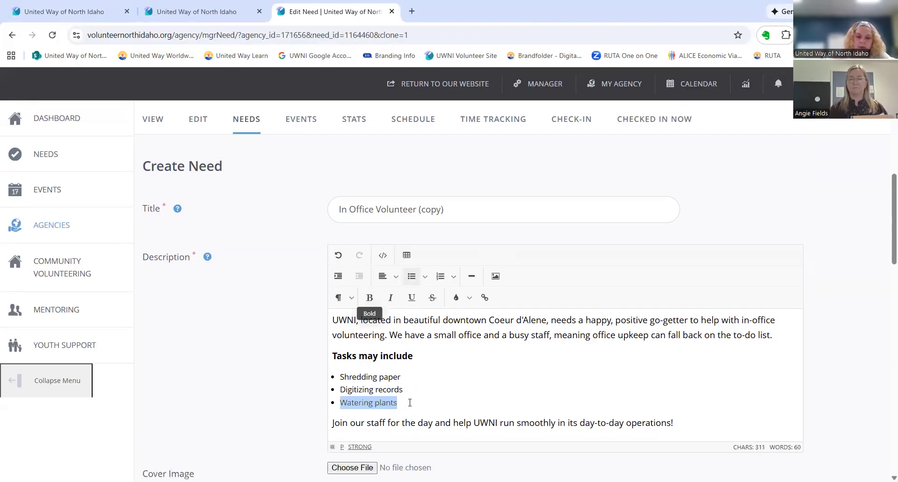
pyautogui.press('BackSpace')
pyautogui.press('BackSpace')
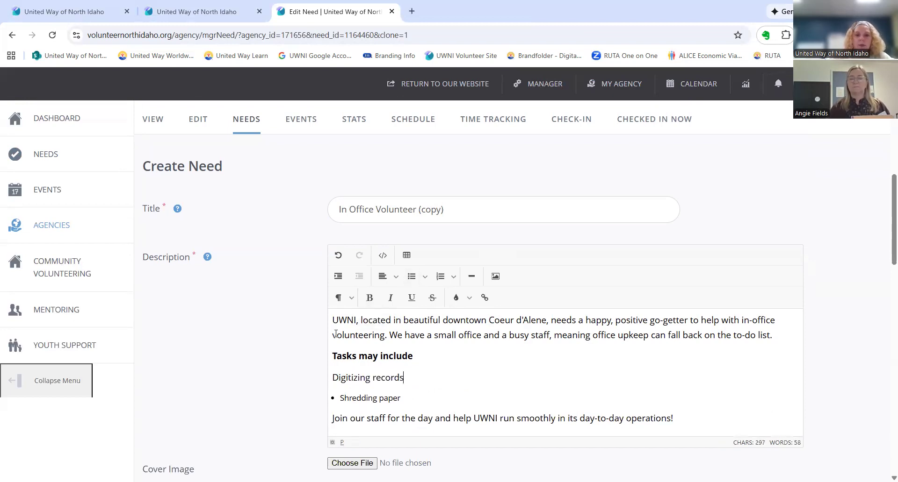
pyautogui.click(410, 278)
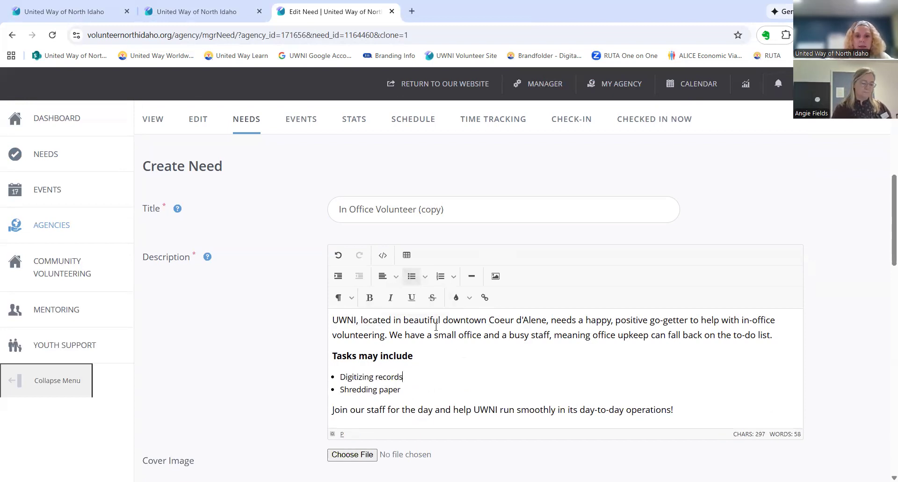
# - Replace "(copy)" in the cloned need's title so it reads "In Office Volunteer - Clerical"
pyautogui.click(452, 208)
pyautogui.press('BackSpace')
pyautogui.press('BackSpace')
pyautogui.press('BackSpace')
pyautogui.press('BackSpace')
pyautogui.press('BackSpace')
pyautogui.press('BackSpace')
pyautogui.press('BackSpace')
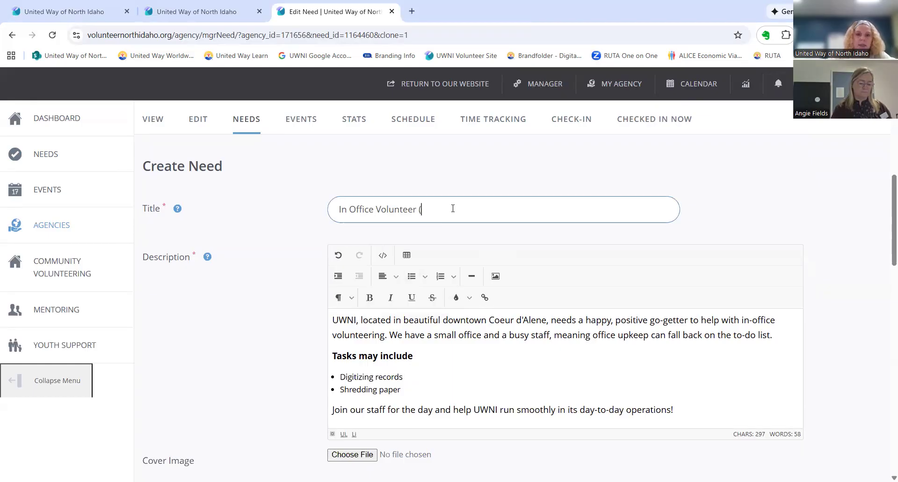
pyautogui.write('- Clerical')
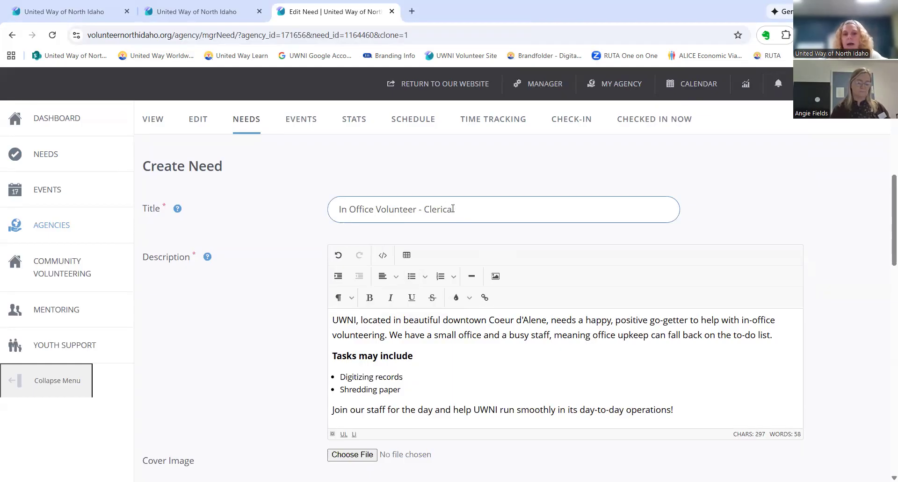
# - Look over the remaining fields of the cloned need and set its duration to Custom Shifts
pyautogui.scroll(-6, 524, 285)
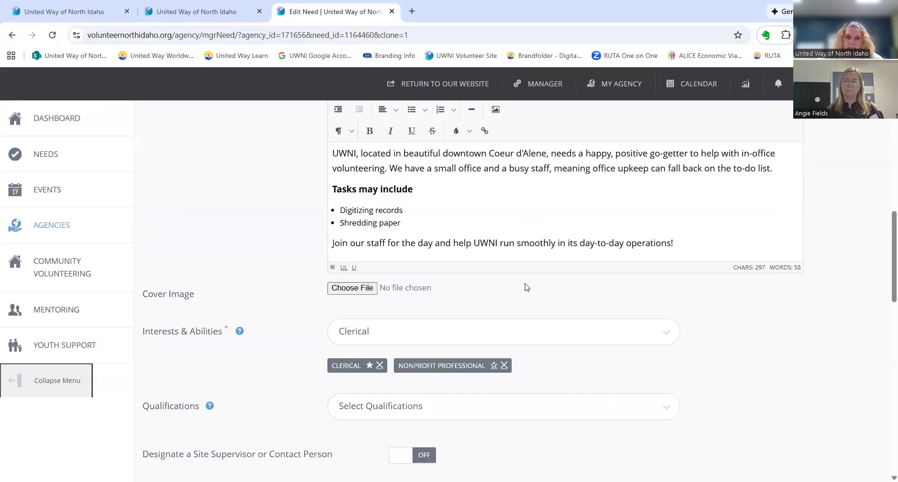
pyautogui.scroll(-2, 526, 287)
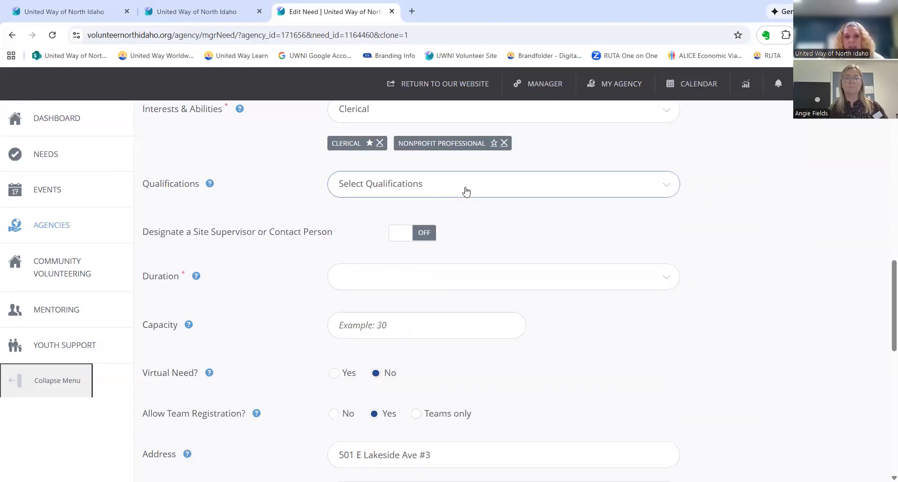
pyautogui.scroll(1, 489, 347)
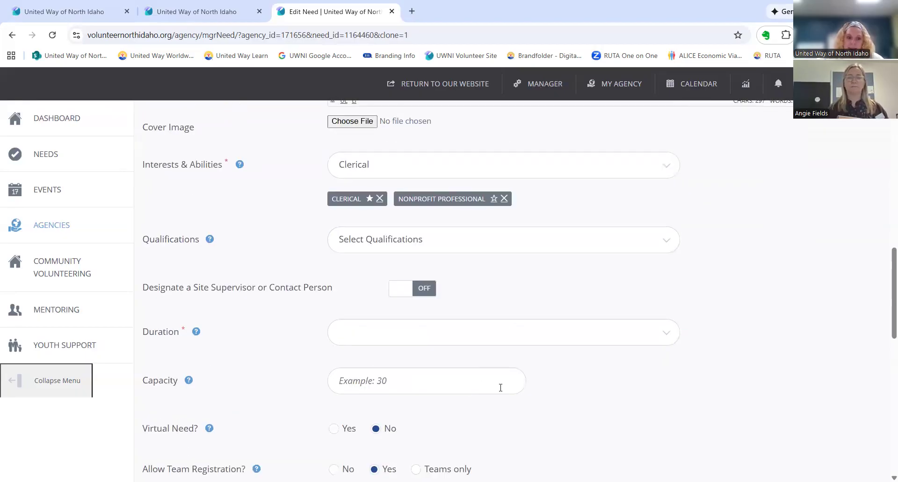
pyautogui.scroll(-2, 491, 386)
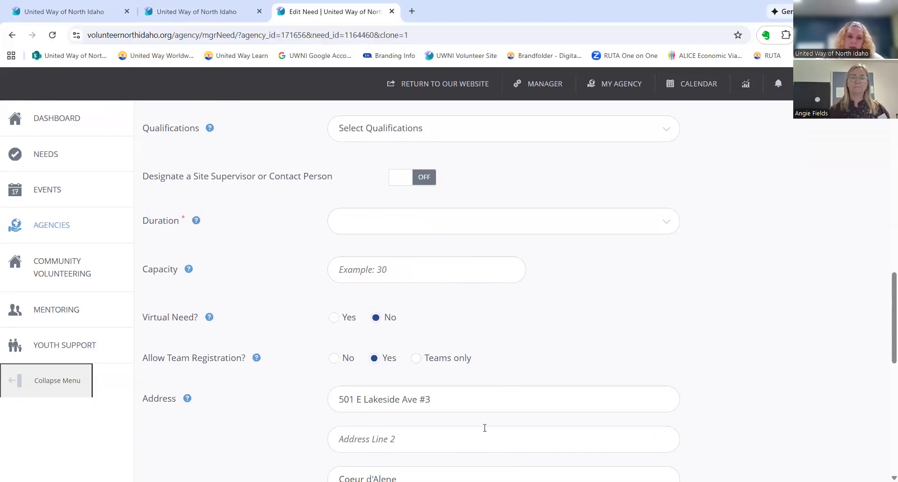
pyautogui.scroll(-5, 497, 405)
pyautogui.scroll(-2, 470, 392)
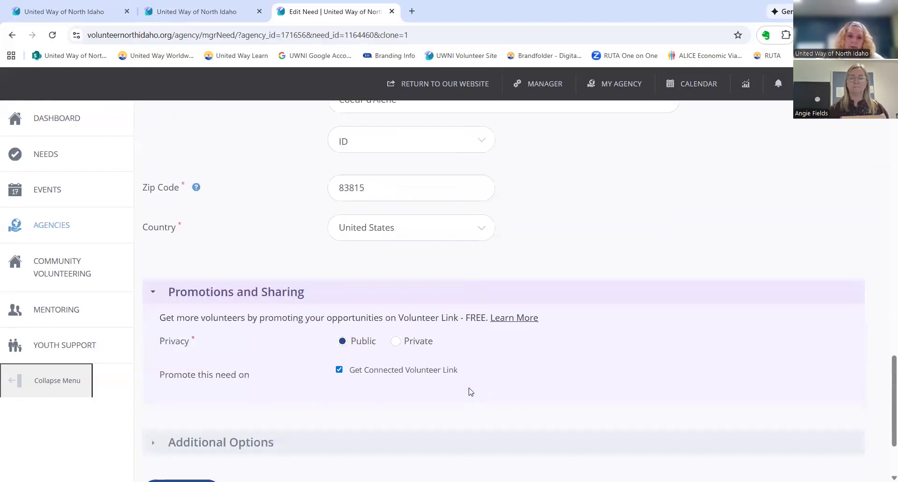
pyautogui.scroll(9, 472, 386)
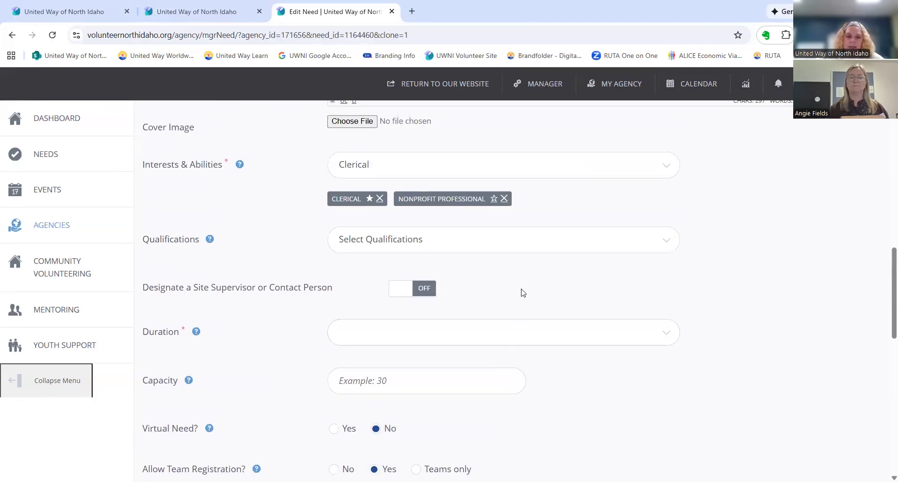
pyautogui.click(670, 336)
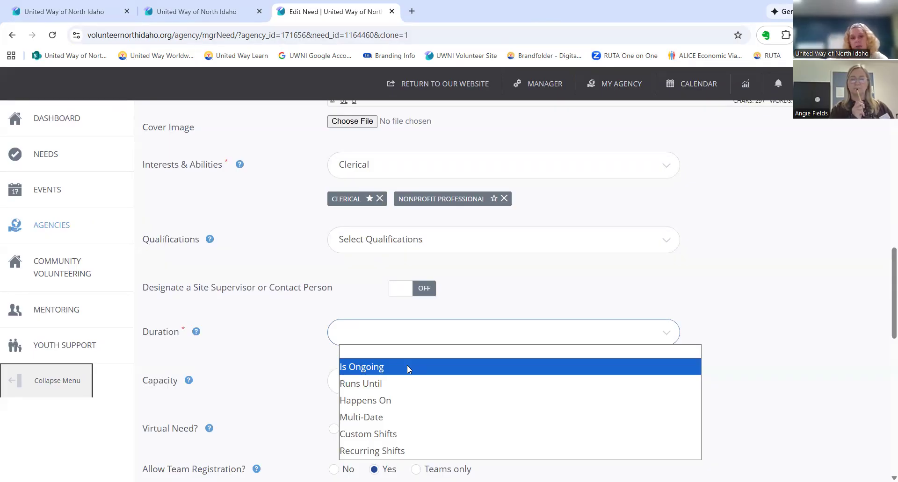
pyautogui.click(407, 442)
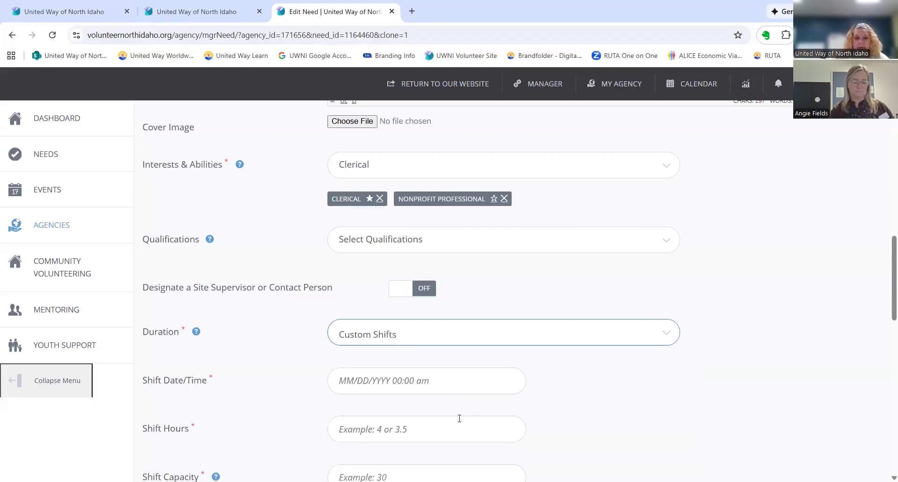
# - Set the cloned need's duration to Recurring Shifts that occur Weekly
pyautogui.scroll(-1, 467, 439)
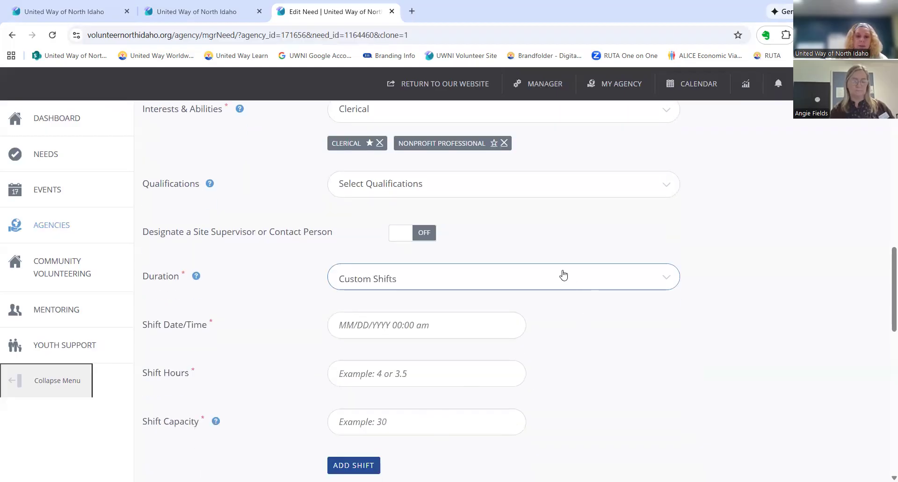
pyautogui.click(563, 279)
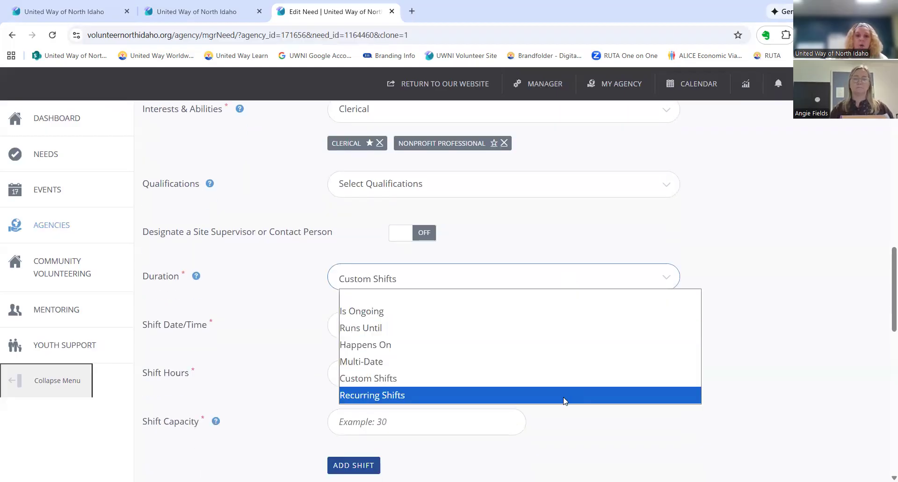
pyautogui.click(565, 396)
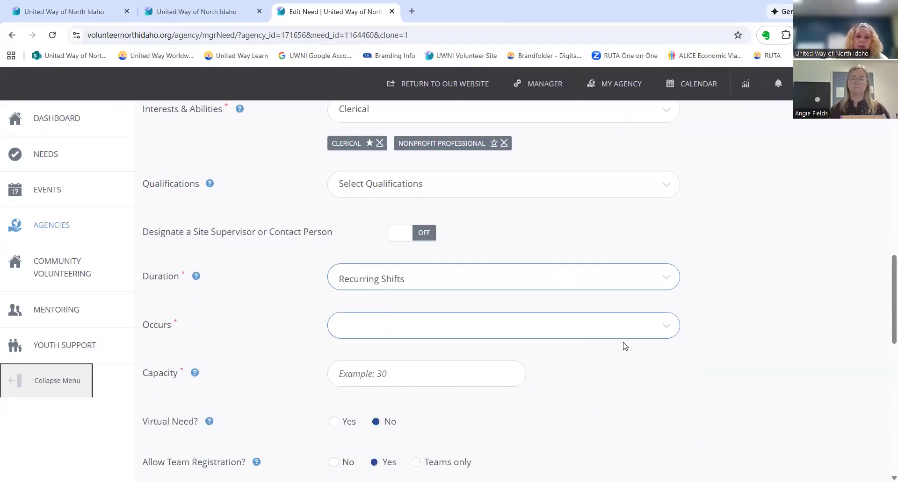
pyautogui.click(533, 329)
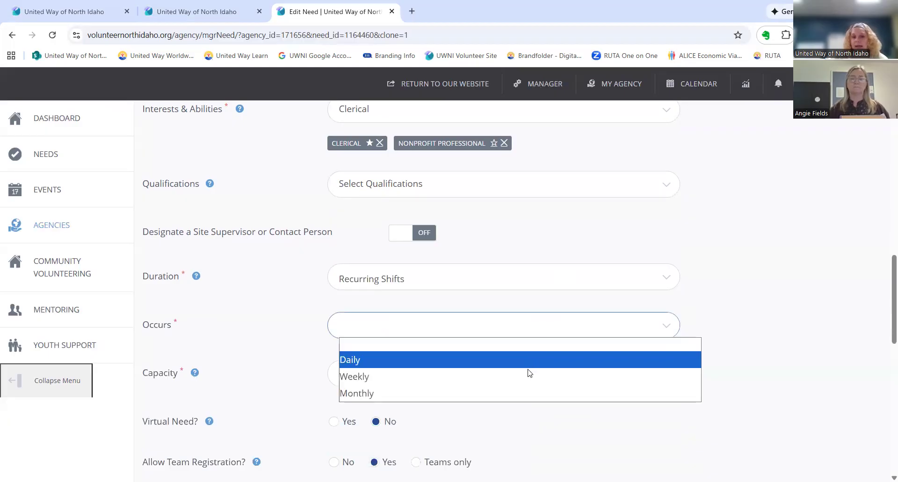
pyautogui.click(527, 377)
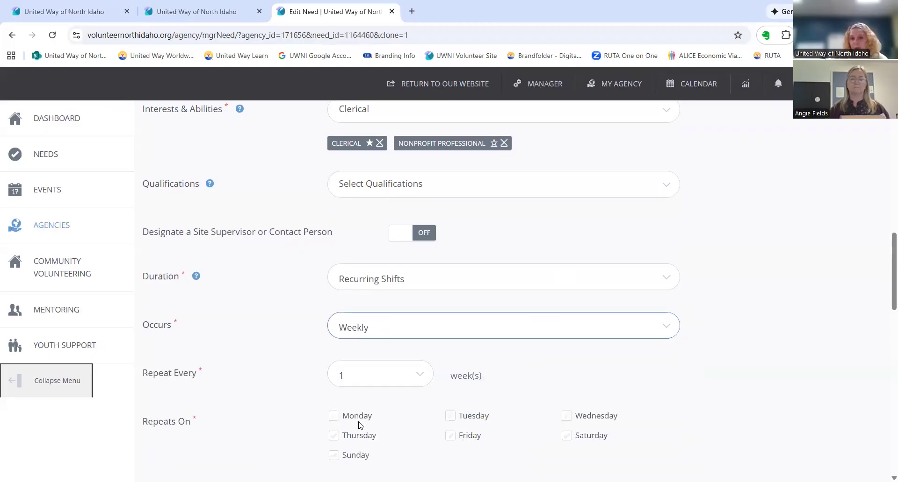
# - Set the weekly shifts to repeat on Monday, Tuesday, Wednesday, Thursday and Friday
pyautogui.click(333, 417)
pyautogui.click(450, 416)
pyautogui.click(566, 416)
pyautogui.click(334, 436)
pyautogui.click(450, 436)
pyautogui.scroll(-1, 527, 448)
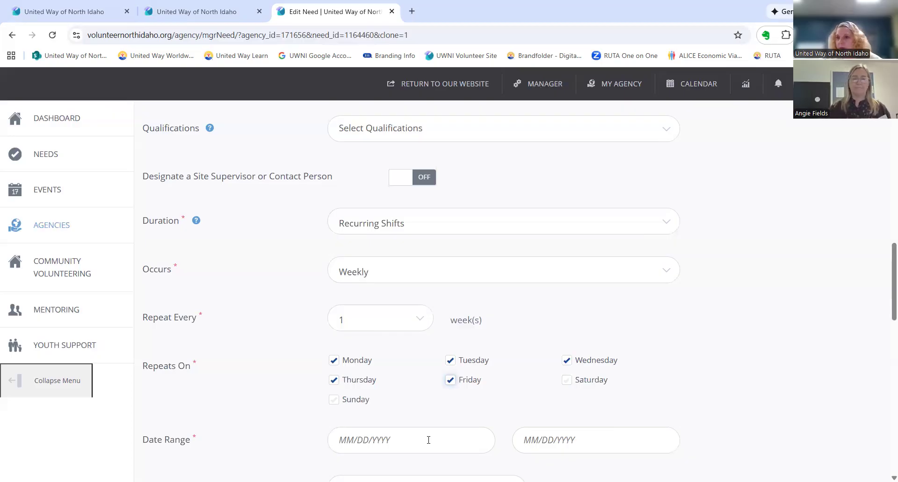
# - Look over the need's start time, hours, capacity, address and promotion fields, and submit the form
pyautogui.scroll(-4, 428, 440)
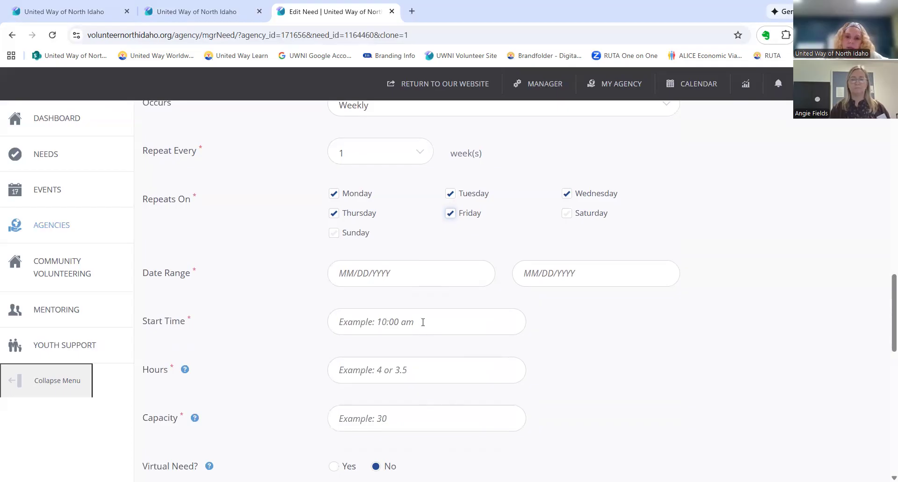
pyautogui.click(422, 323)
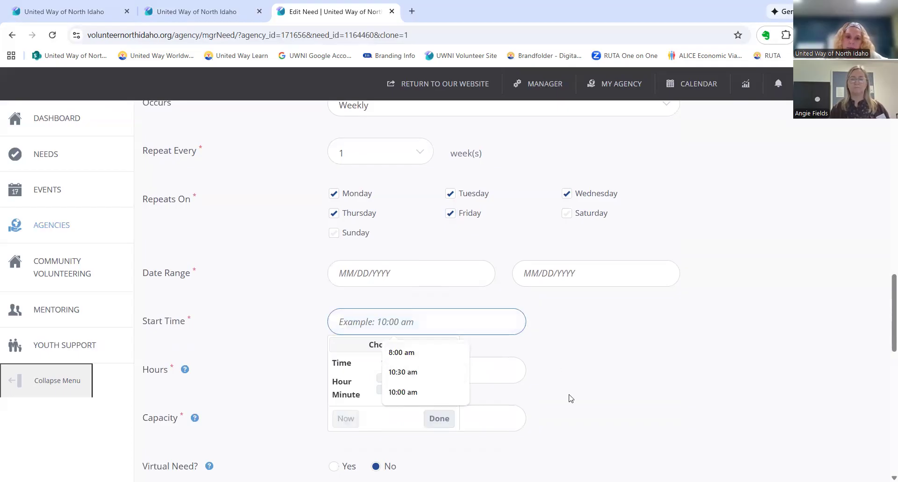
pyautogui.click(574, 368)
pyautogui.scroll(-1, 421, 371)
pyautogui.click(382, 366)
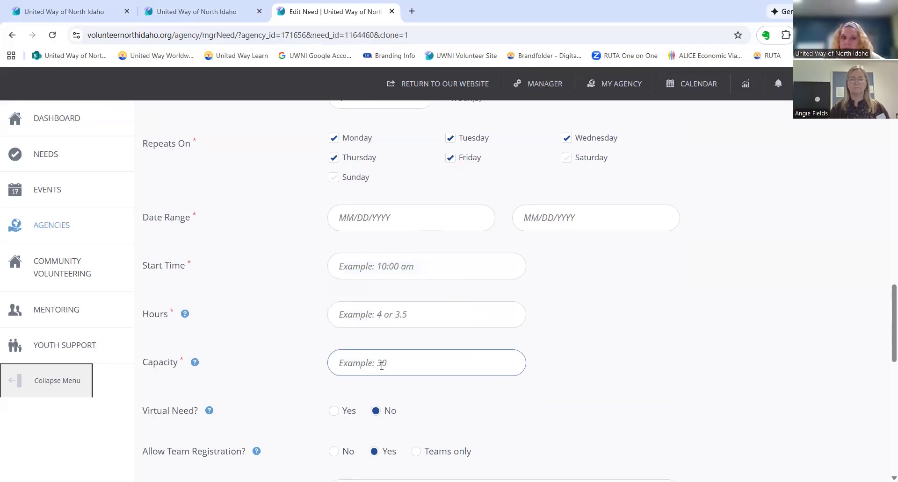
pyautogui.scroll(-9, 641, 339)
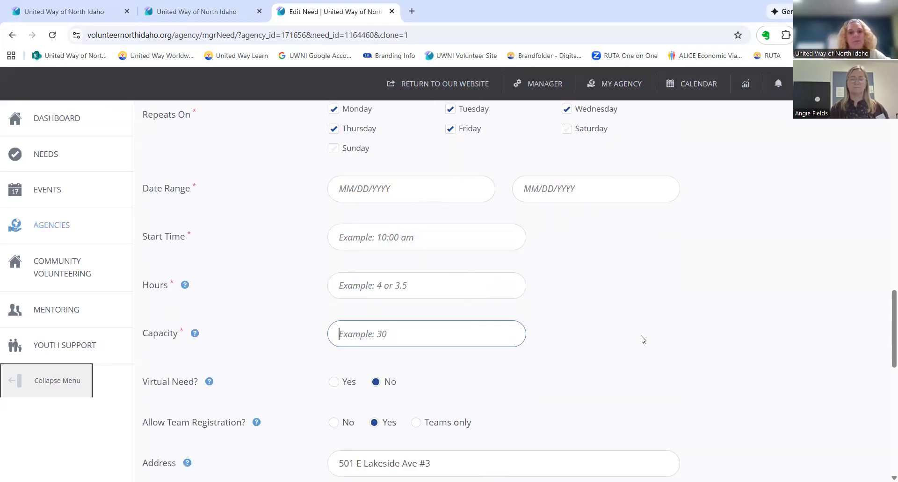
pyautogui.scroll(-3, 615, 336)
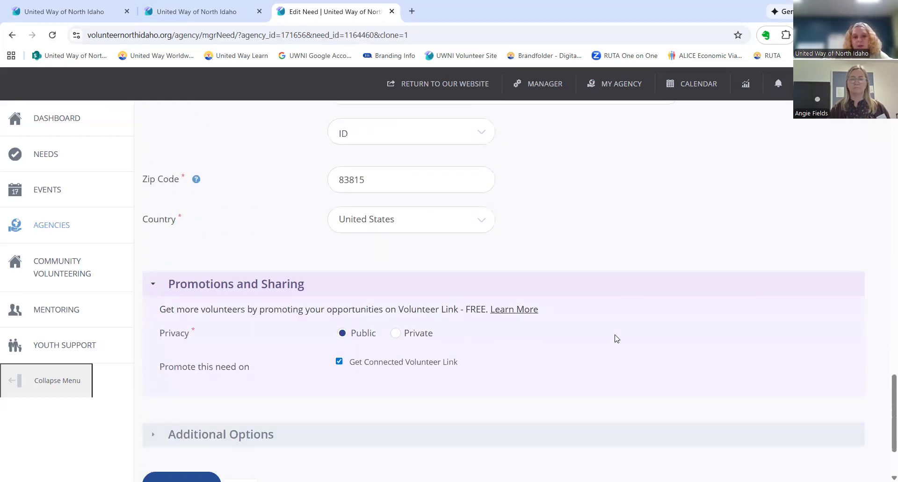
pyautogui.click(173, 378)
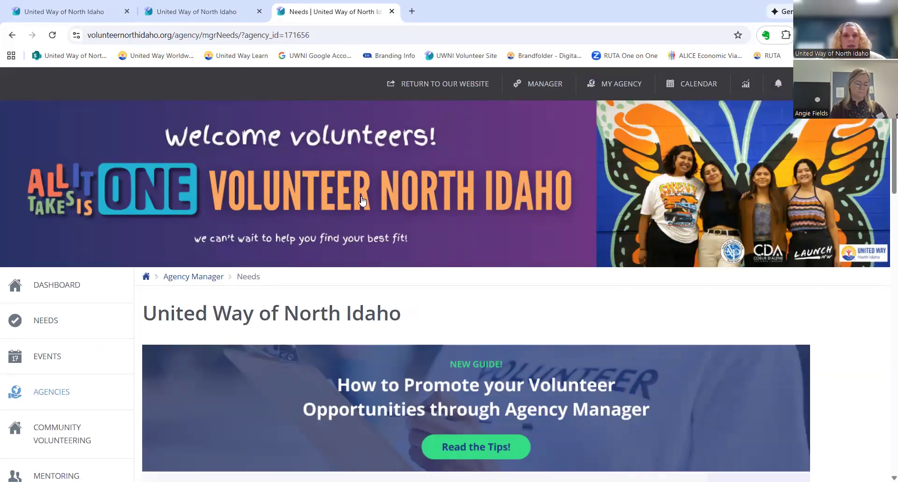
# - Go to the agency's events list and start a new event
pyautogui.click(598, 93)
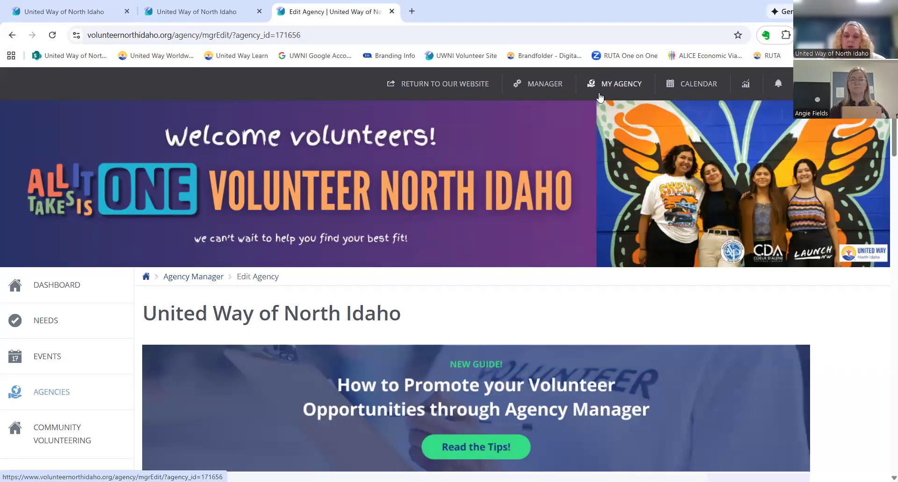
pyautogui.scroll(-5, 318, 314)
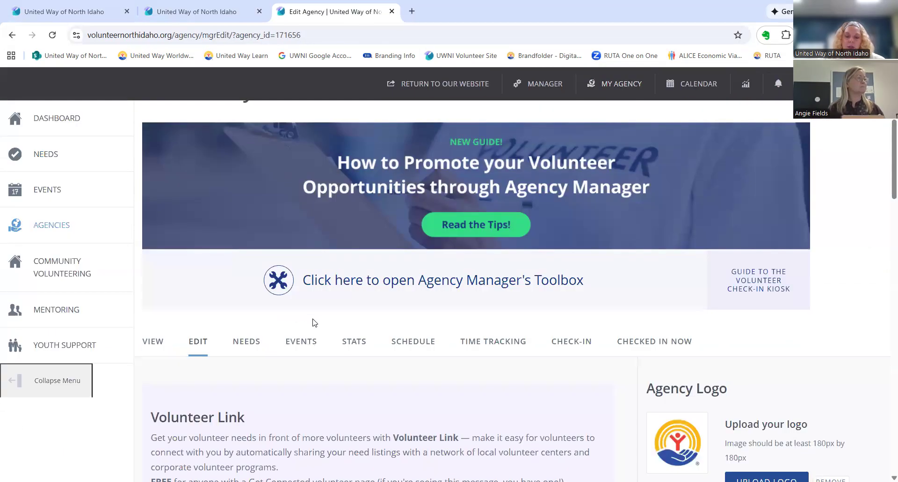
pyautogui.click(293, 354)
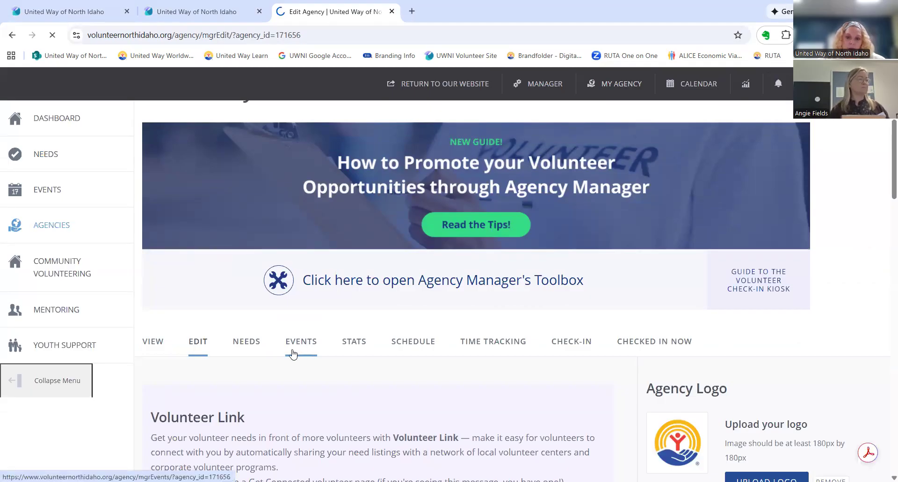
pyautogui.scroll(-9, 510, 332)
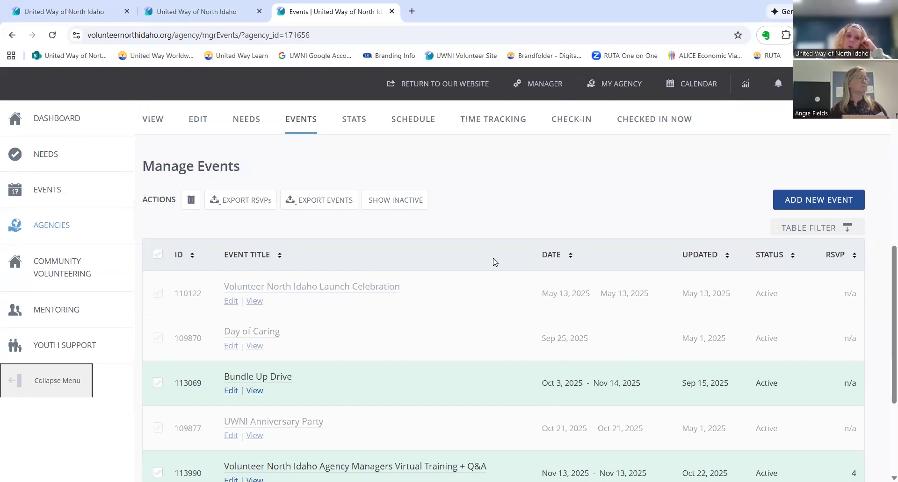
pyautogui.scroll(1, 496, 276)
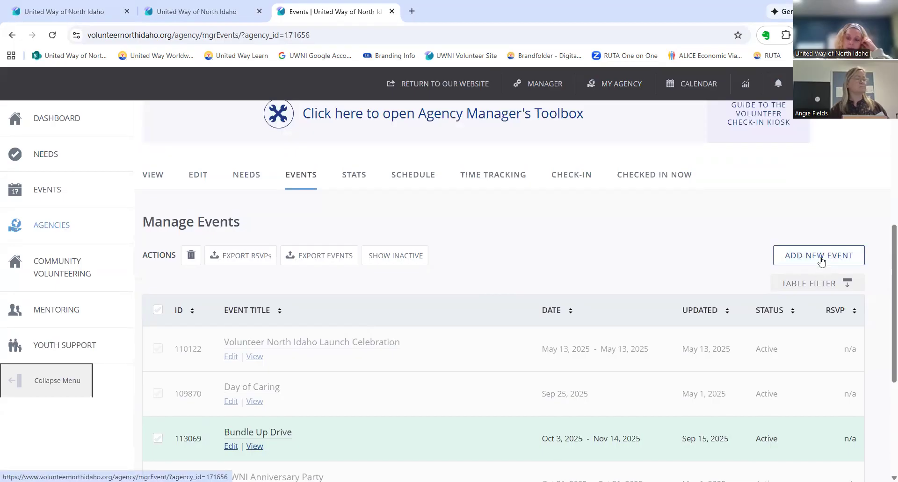
pyautogui.click(821, 261)
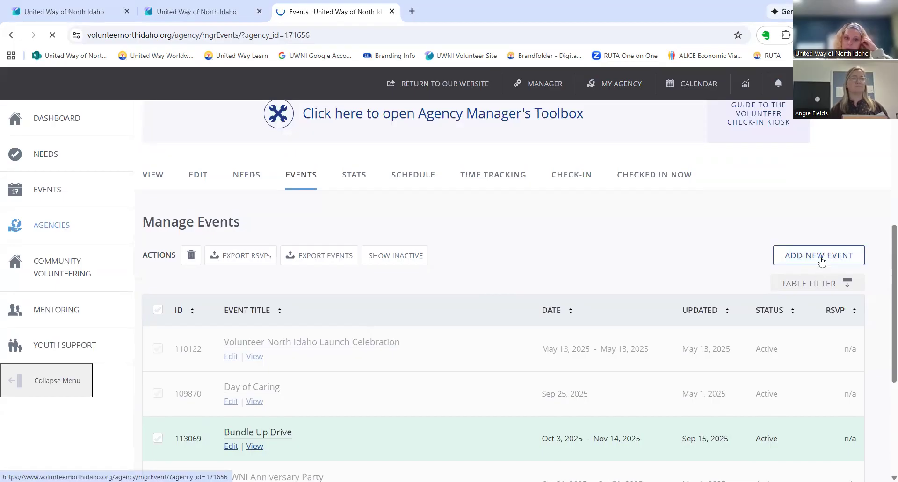
# - Examine the Create Event form's fields, from title, RSVPs and description through dates, contact details and location
pyautogui.scroll(-7, 621, 294)
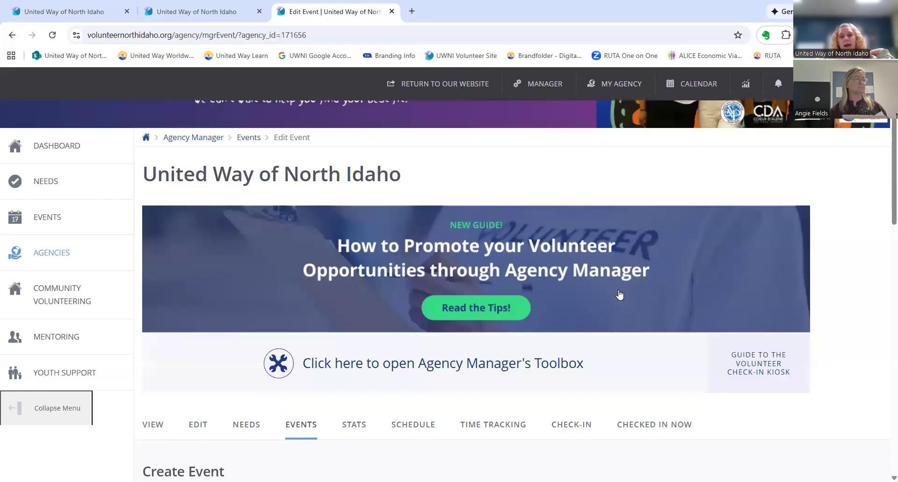
pyautogui.scroll(-1, 489, 261)
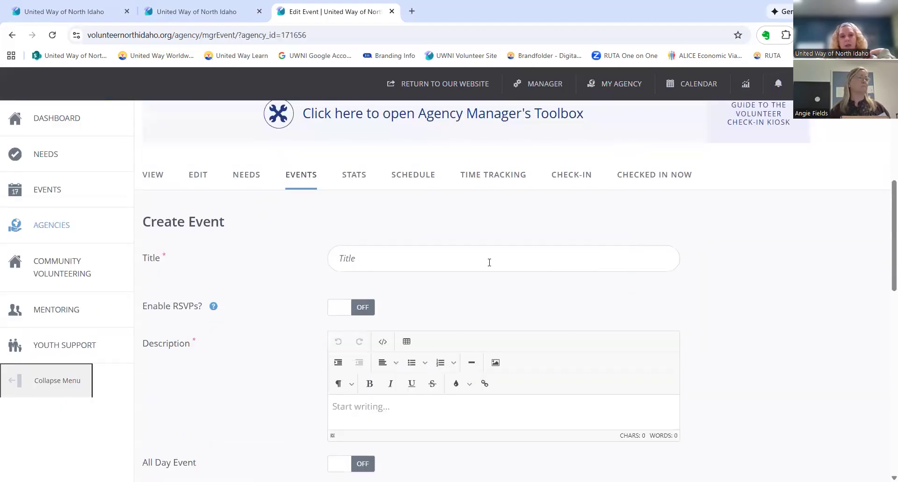
pyautogui.scroll(-2, 606, 406)
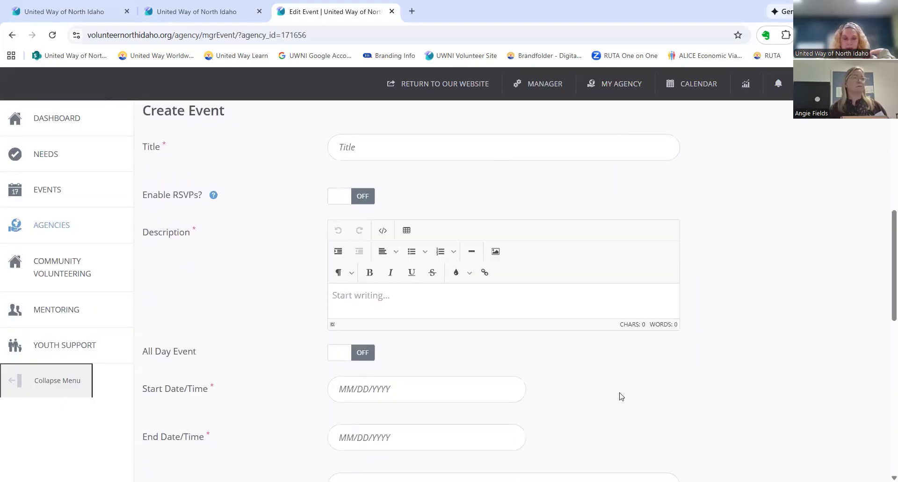
pyautogui.scroll(-1, 619, 397)
pyautogui.scroll(-2, 482, 313)
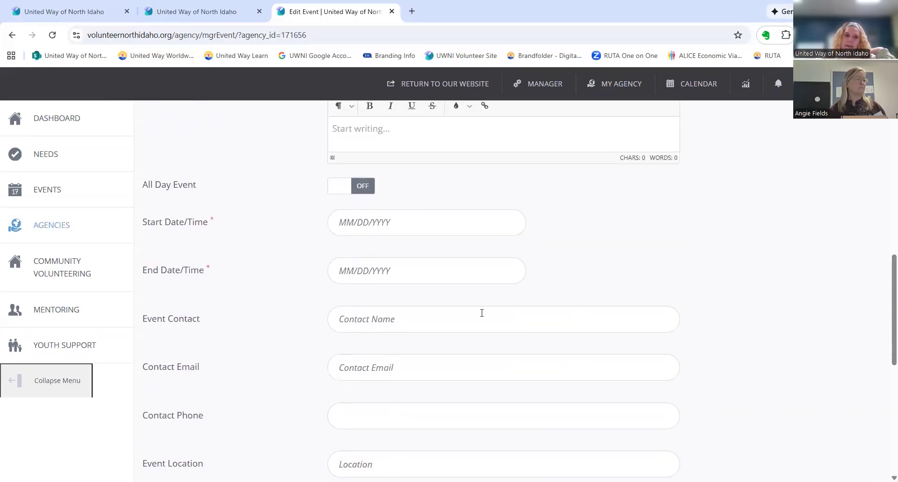
pyautogui.scroll(-5, 472, 366)
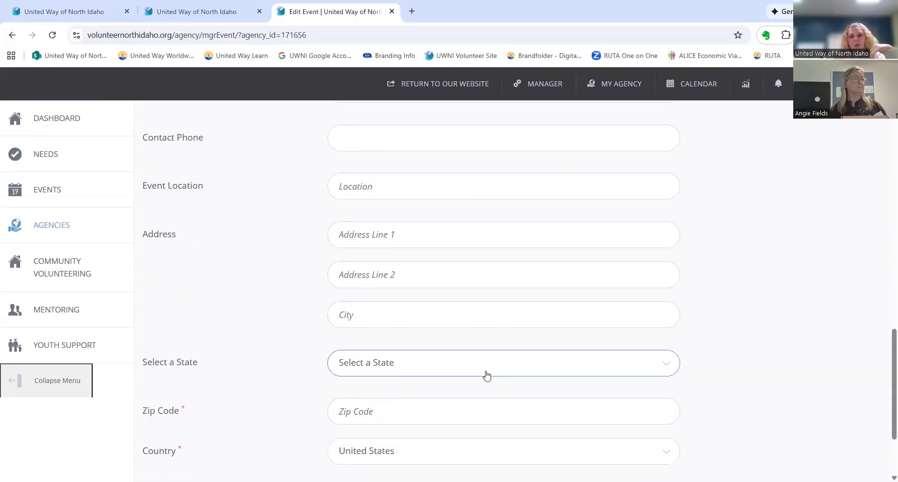
pyautogui.scroll(-2, 491, 370)
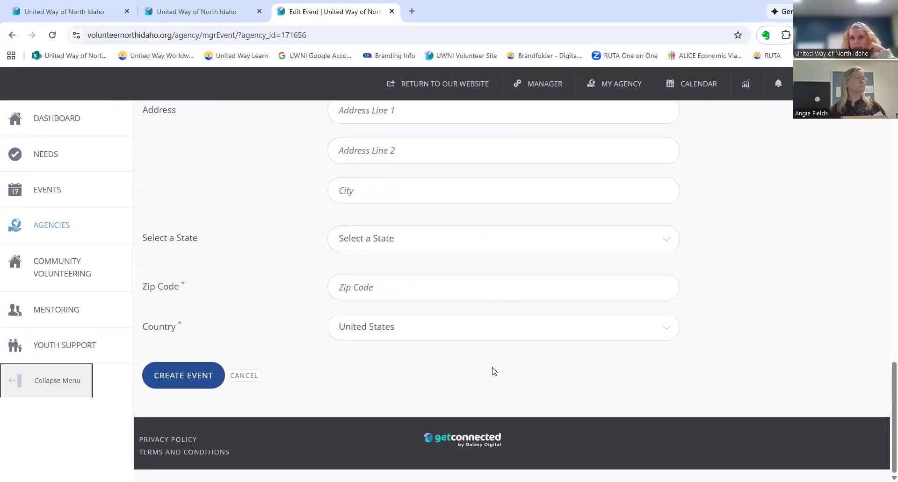
pyautogui.scroll(8, 493, 372)
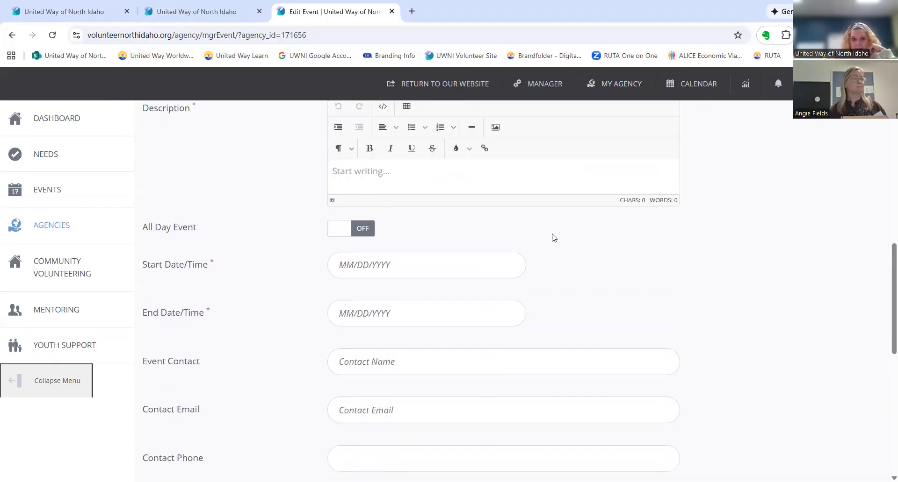
pyautogui.scroll(2, 528, 293)
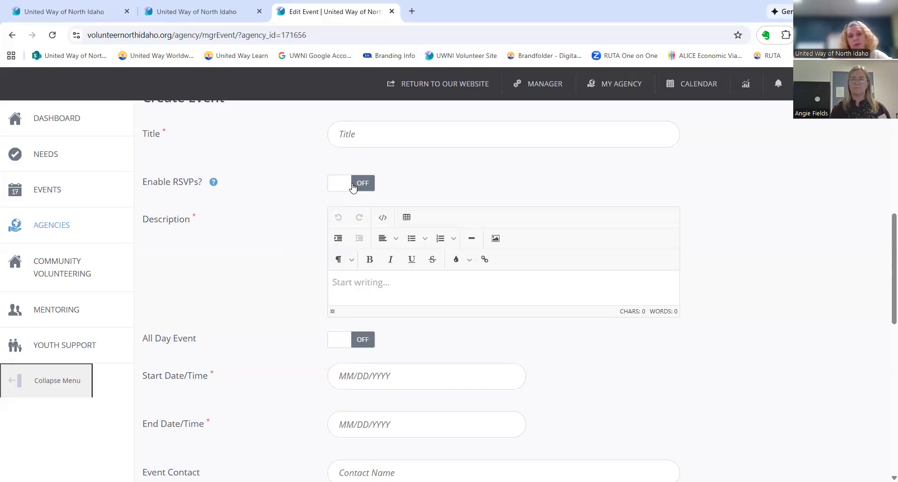
pyautogui.scroll(1, 465, 165)
pyautogui.scroll(1, 465, 165)
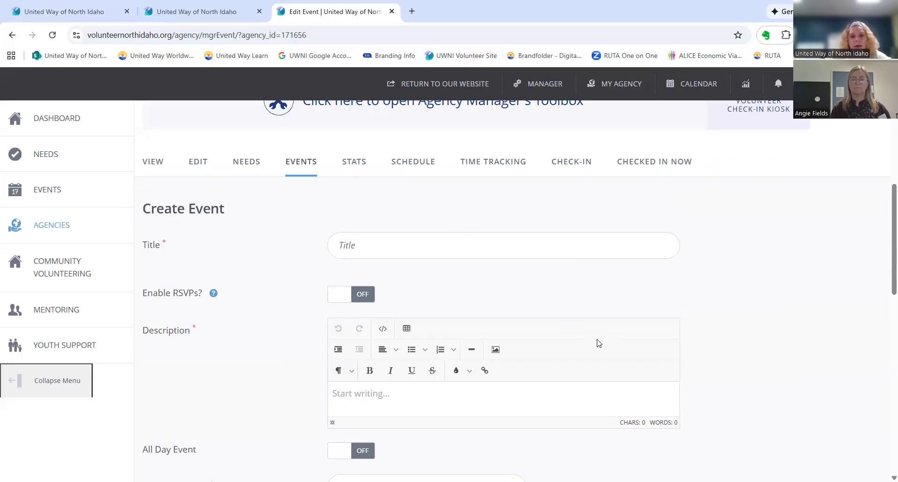
# - Insert the existing uploaded photo of volunteers picking up litter in a forest into the event description
pyautogui.click(495, 350)
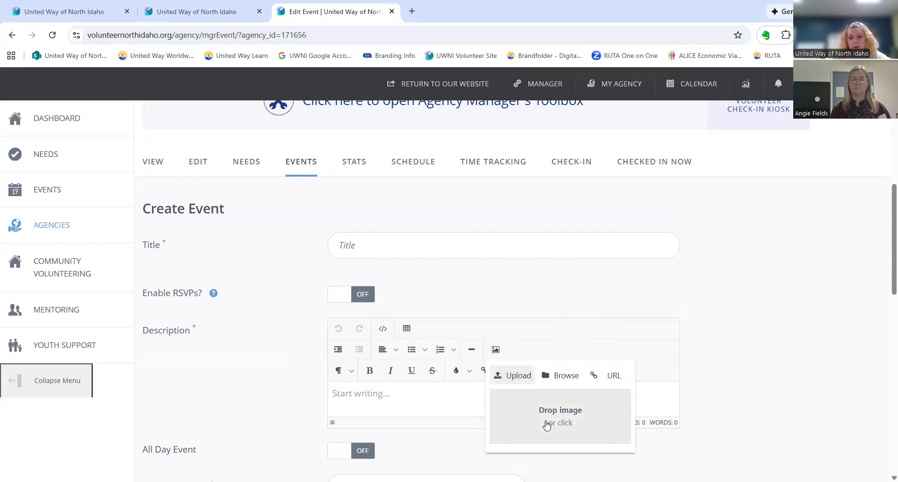
pyautogui.click(566, 381)
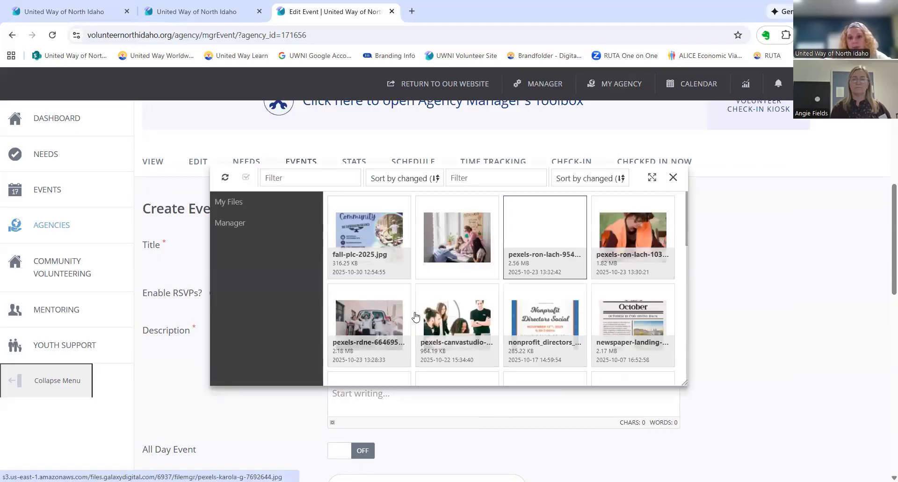
pyautogui.click(556, 257)
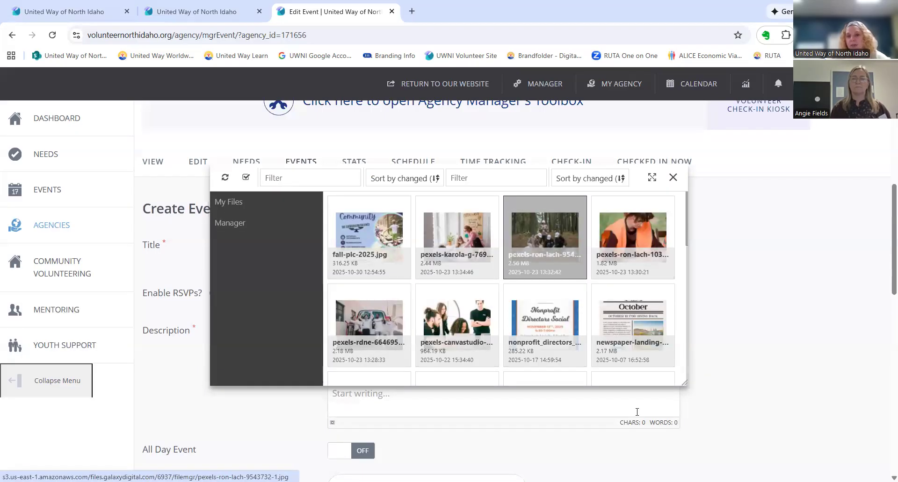
pyautogui.scroll(-2, 635, 411)
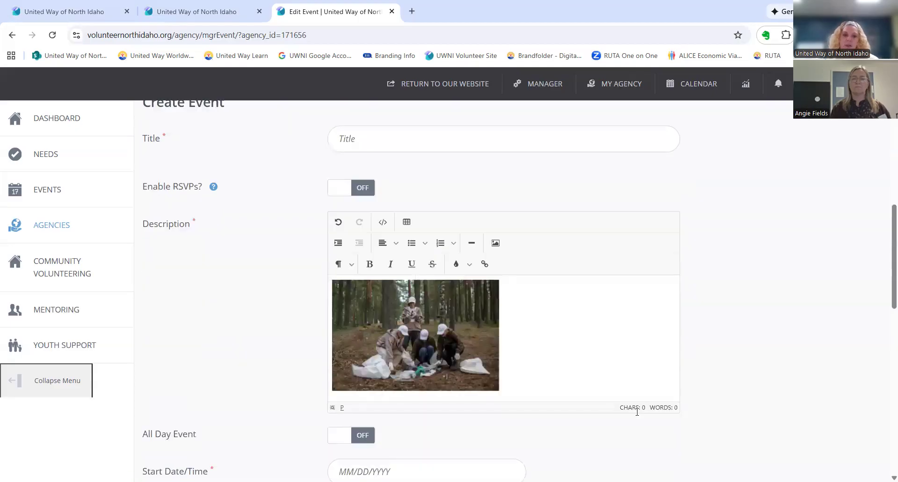
# - Enlarge the forest photo in the event description to about 317 x 211
pyautogui.click(488, 370)
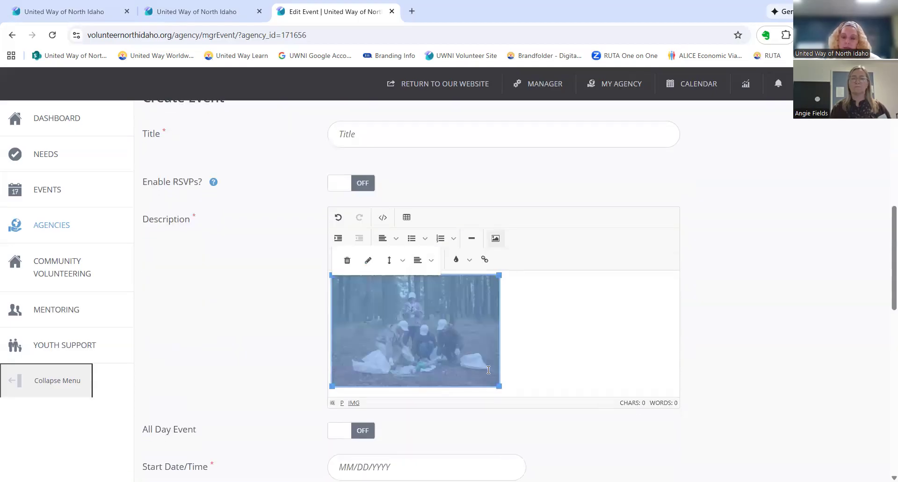
pyautogui.scroll(-1, 504, 370)
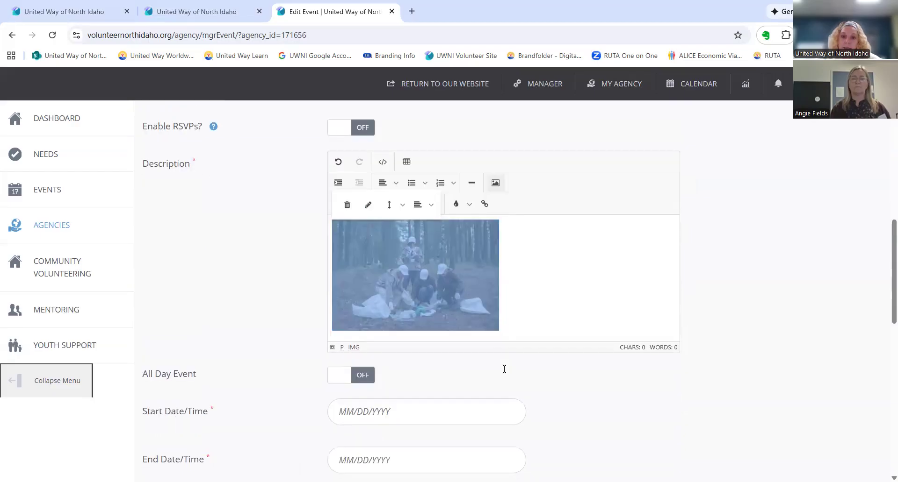
pyautogui.click(514, 274)
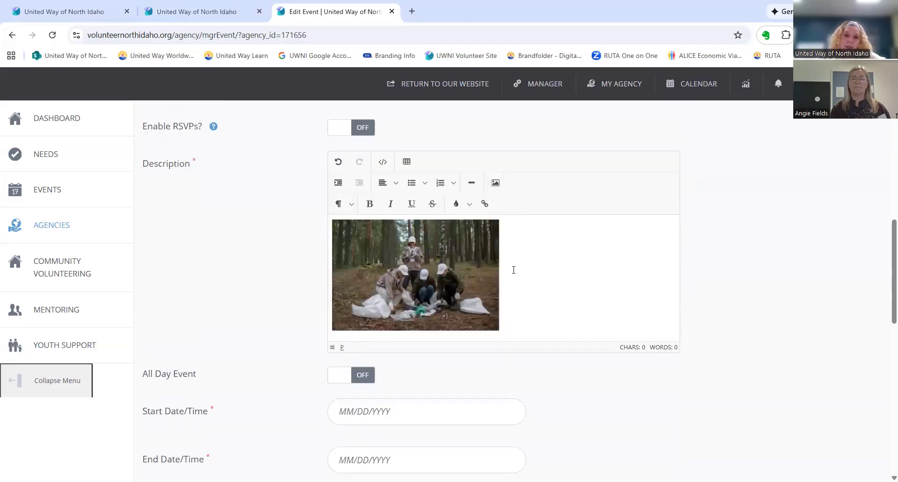
pyautogui.click(462, 295)
pyautogui.moveTo(499, 331); pyautogui.dragTo(515, 343)
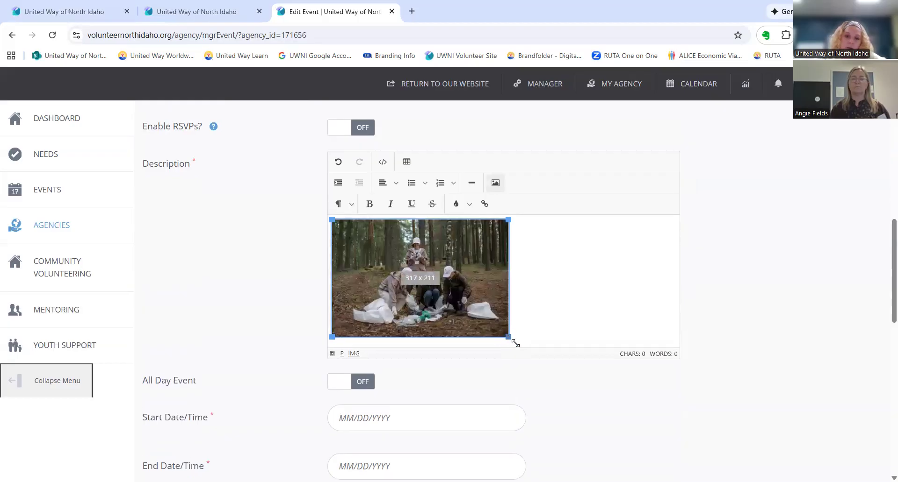
# - Select the enlarged forest photo in the event description and align it to the right
pyautogui.click(448, 294)
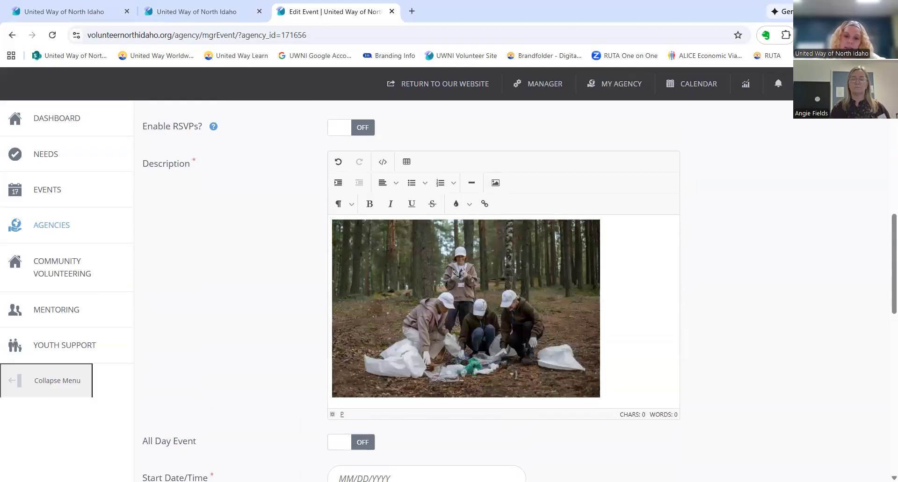
pyautogui.click(503, 337)
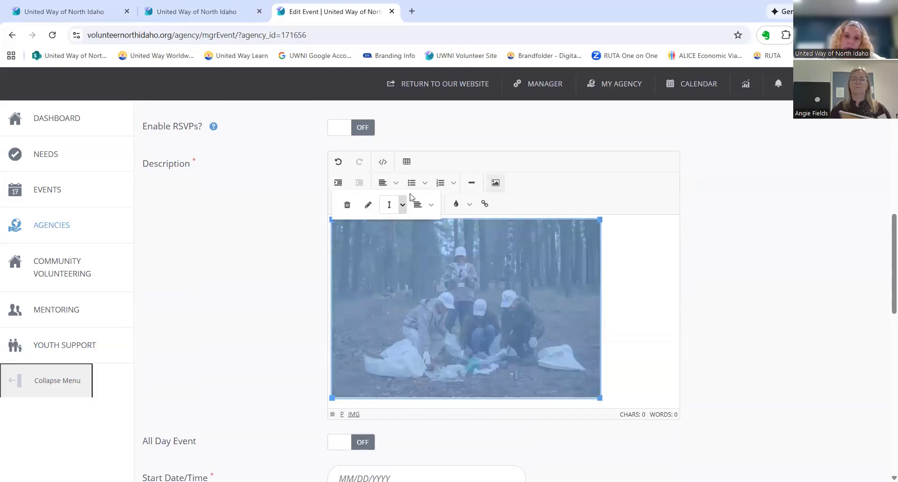
pyautogui.click(427, 206)
pyautogui.click(436, 257)
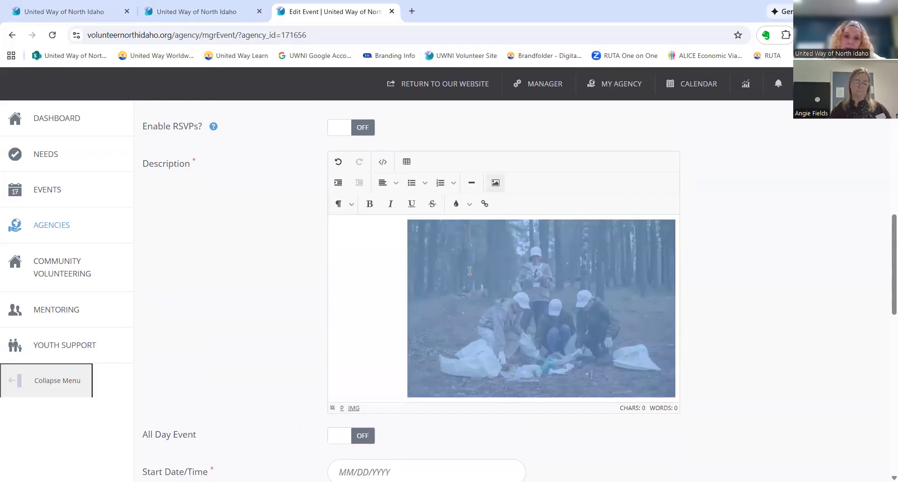
# - Delete the forest photo from the event description
pyautogui.click(512, 296)
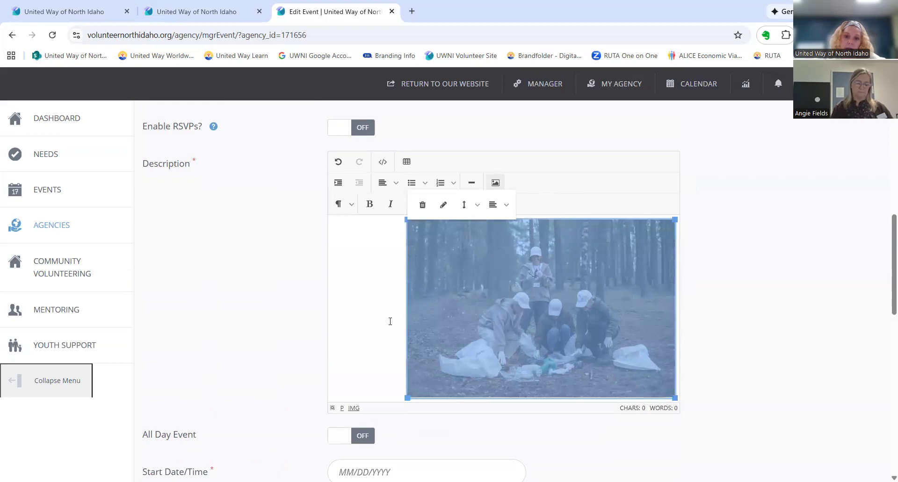
pyautogui.click(470, 398)
pyautogui.click(511, 376)
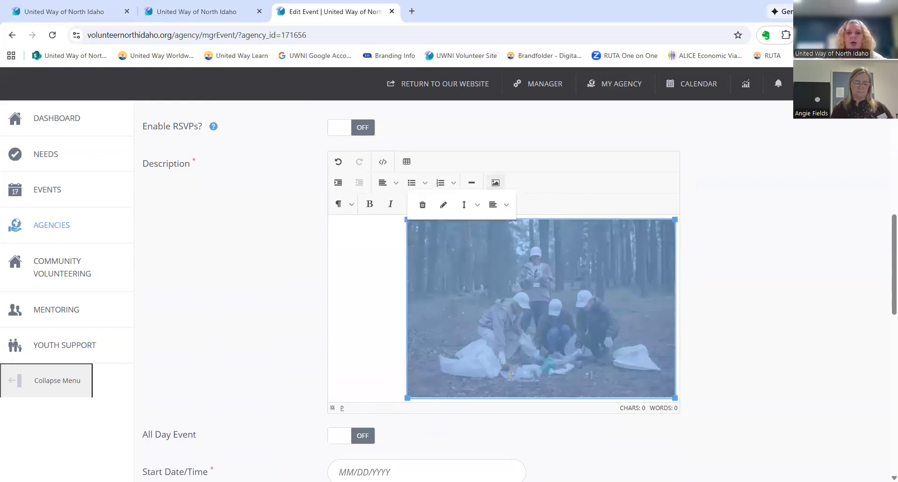
pyautogui.press('Delete')
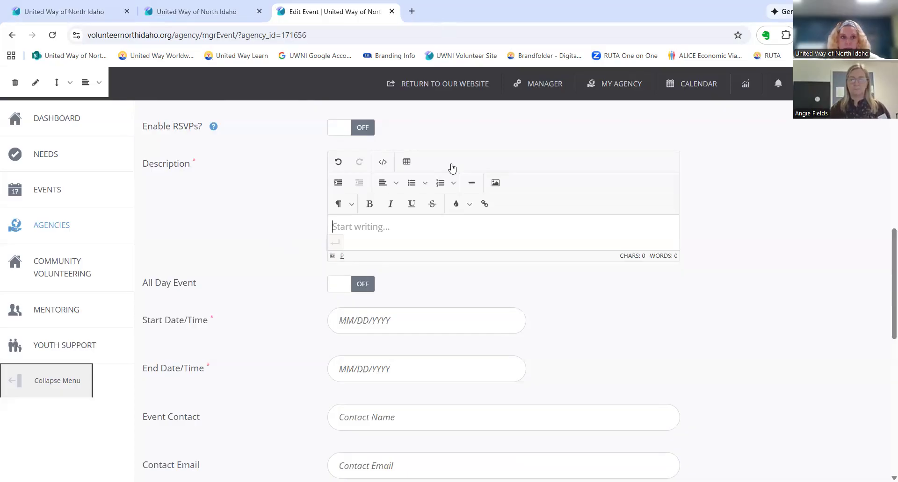
# - Open the agency's Manage Needs list and examine the needs' dates, total responses and status
pyautogui.scroll(5, 451, 168)
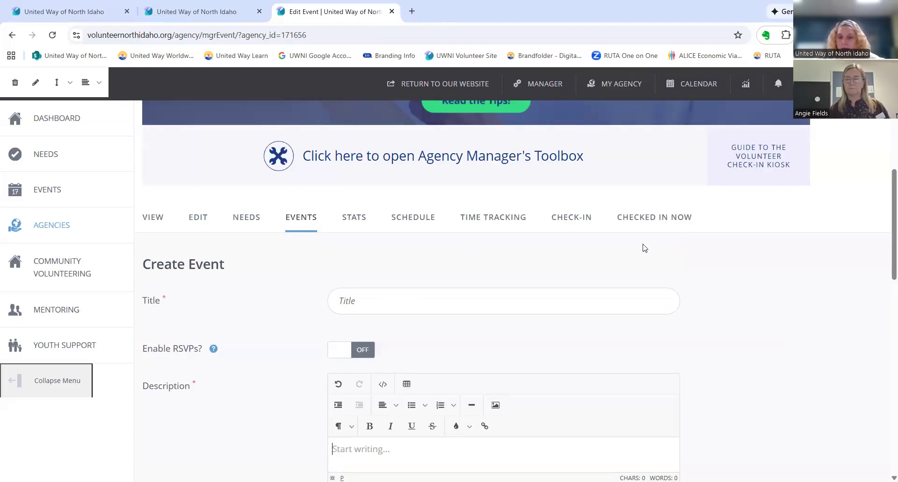
pyautogui.scroll(1, 495, 274)
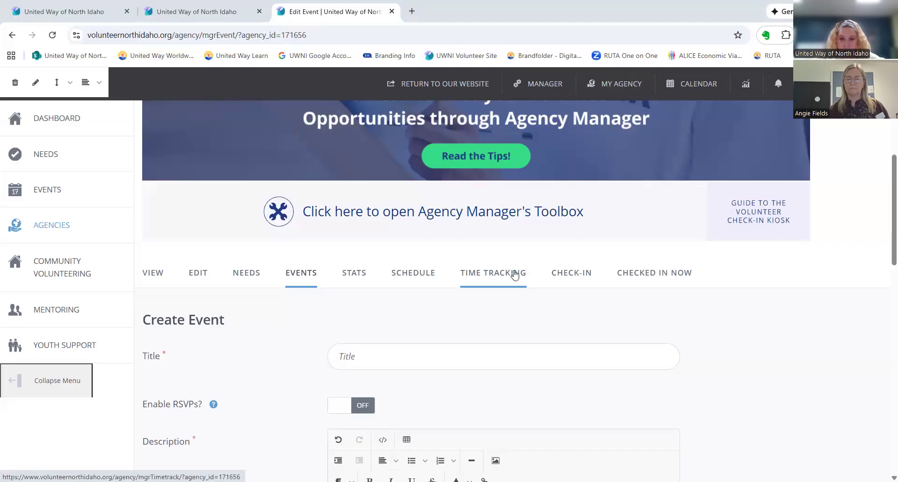
pyautogui.click(244, 282)
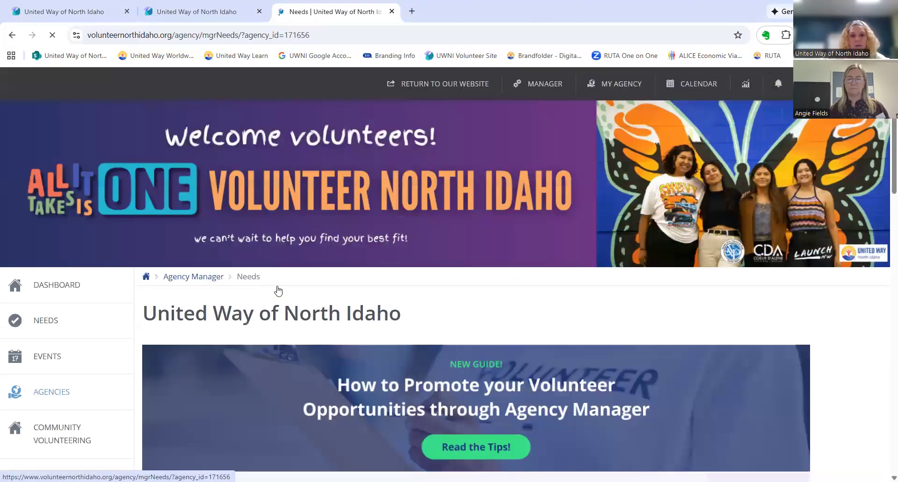
pyautogui.scroll(-6, 705, 288)
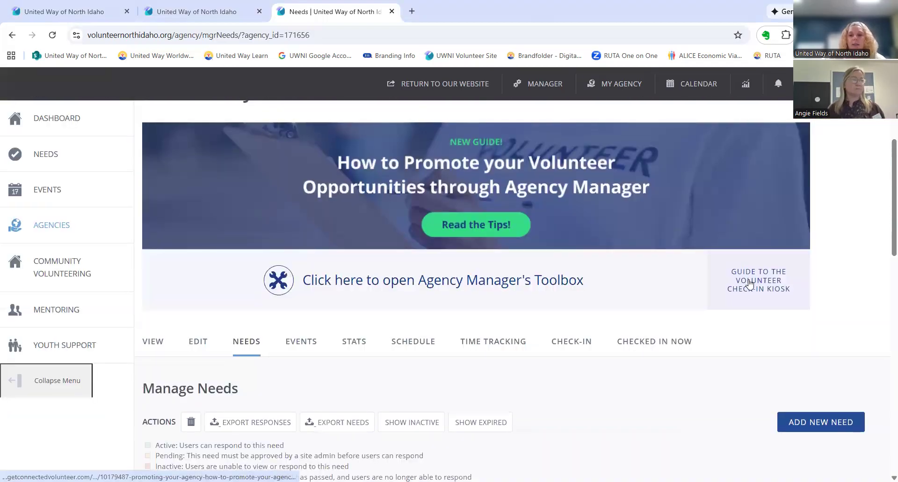
pyautogui.scroll(-1, 693, 302)
pyautogui.scroll(-2, 694, 303)
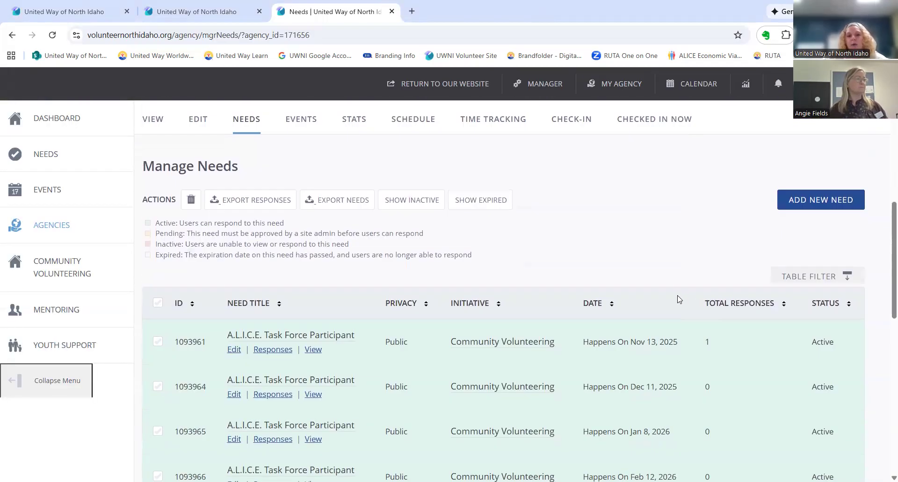
pyautogui.scroll(-2, 678, 299)
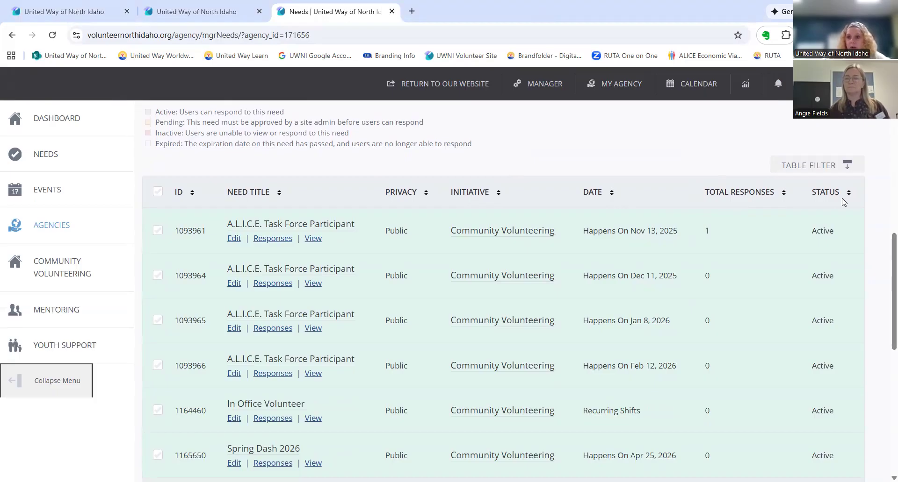
pyautogui.scroll(1, 841, 202)
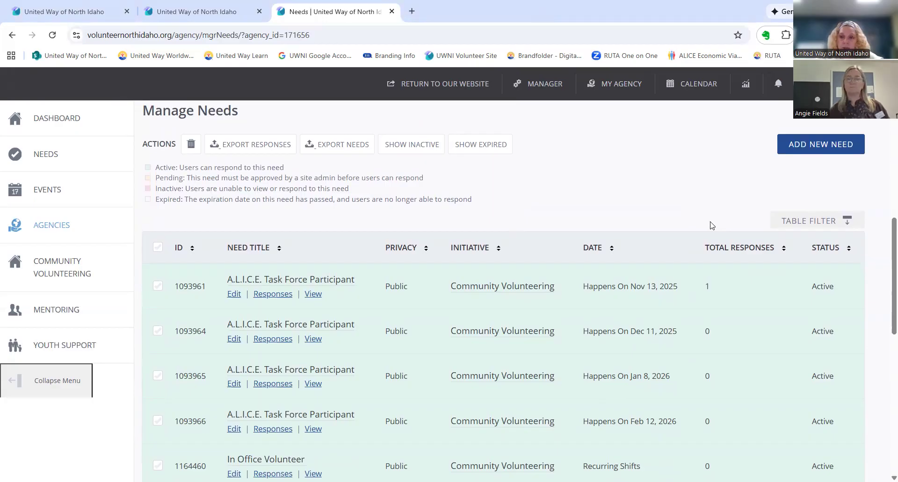
# - Show the needs table's column display options and try hiding and restoring the Status and Total Responses columns
pyautogui.click(814, 223)
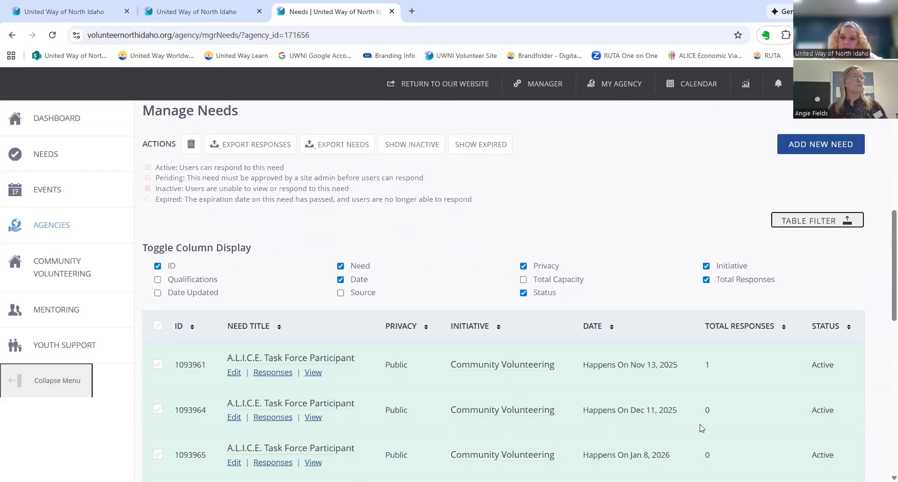
pyautogui.scroll(-1, 702, 428)
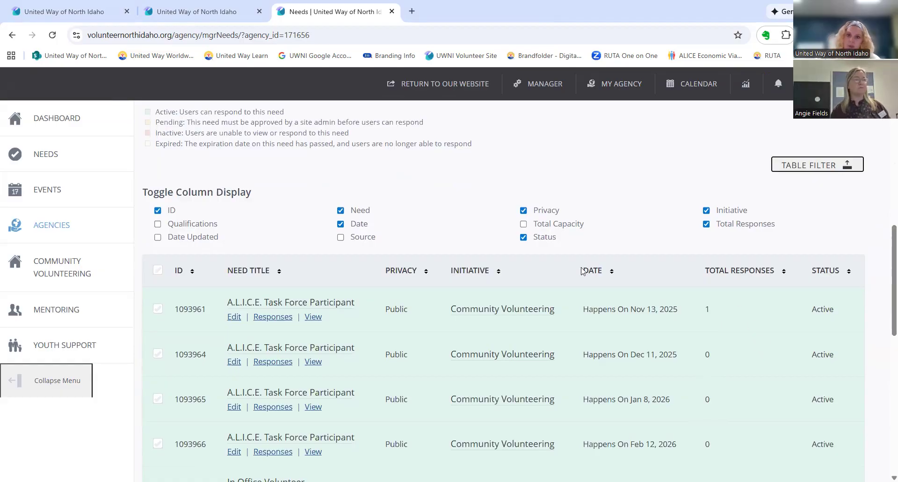
pyautogui.click(522, 238)
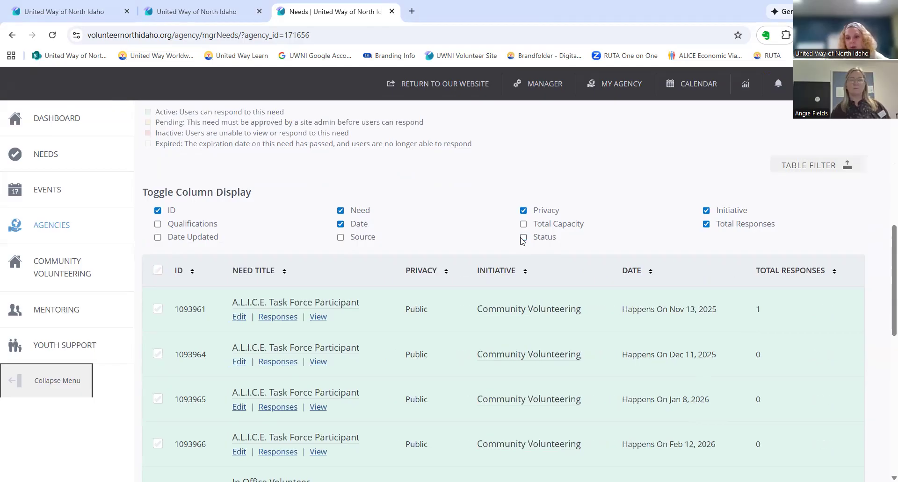
pyautogui.click(523, 237)
pyautogui.click(706, 225)
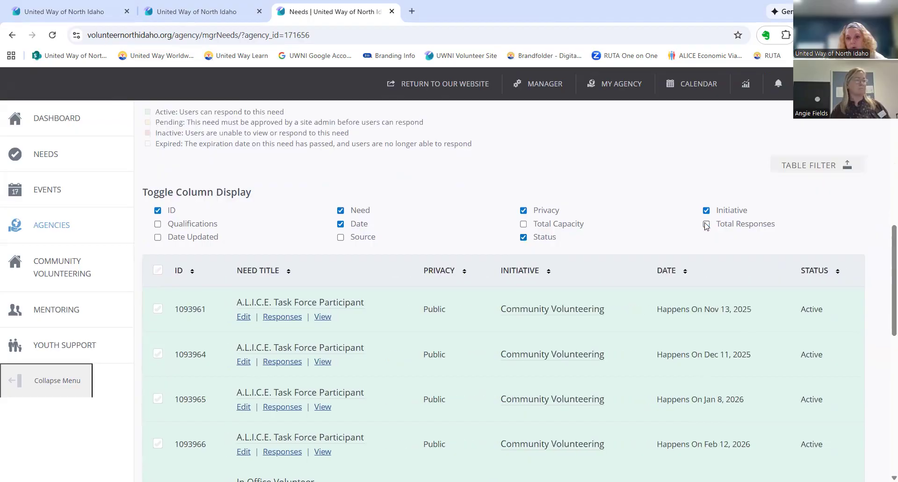
pyautogui.click(706, 225)
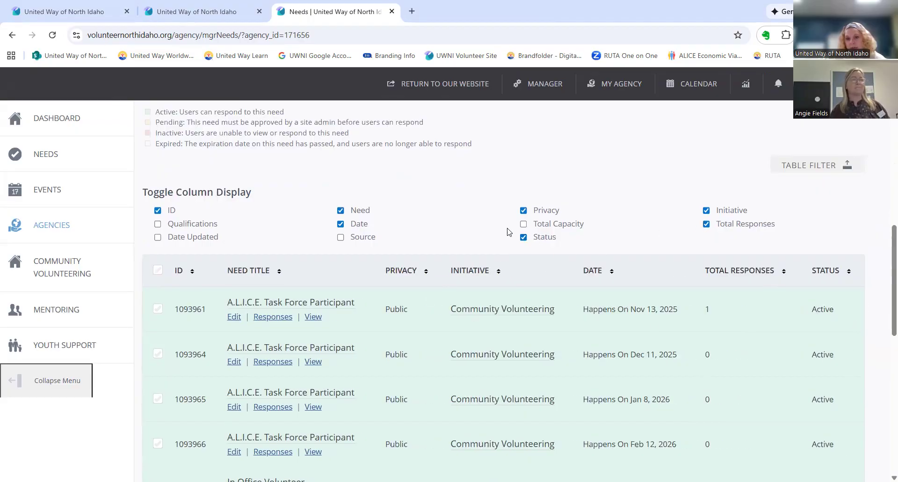
pyautogui.click(522, 238)
pyautogui.click(523, 238)
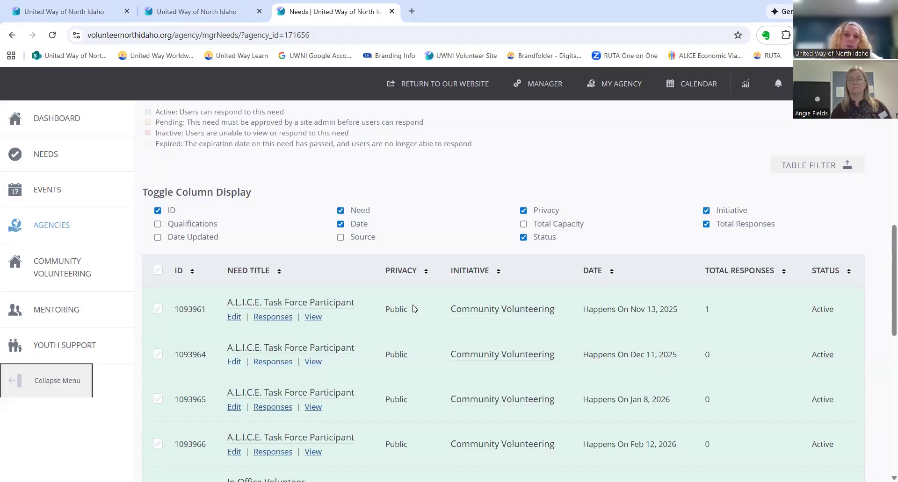
# - Review the needs table and view the agency's public profile page
pyautogui.scroll(-3, 400, 401)
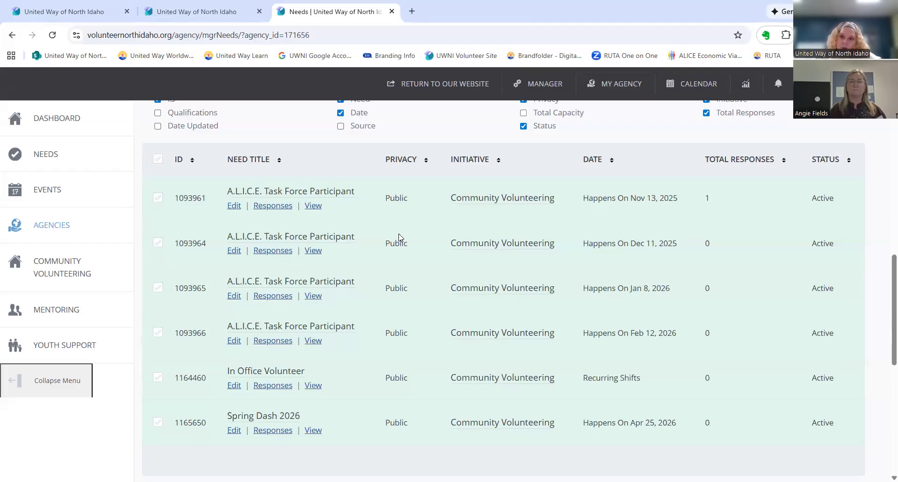
pyautogui.scroll(1, 459, 206)
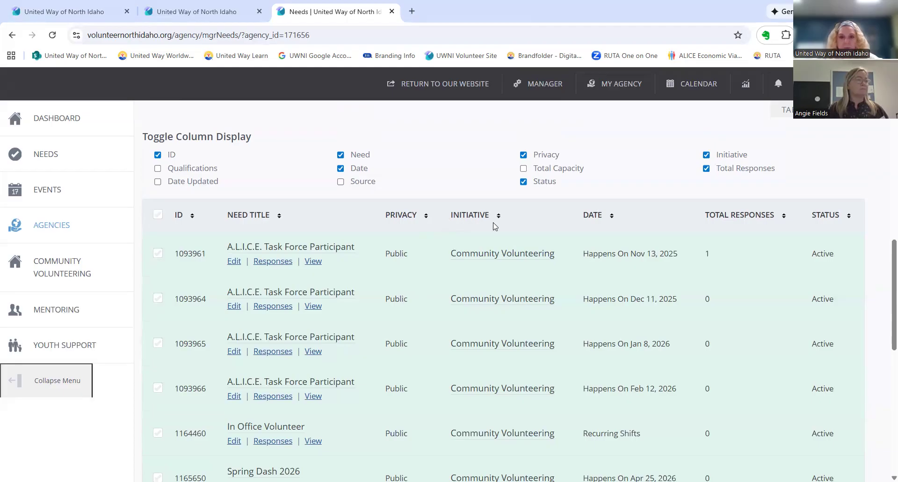
pyautogui.scroll(1, 489, 236)
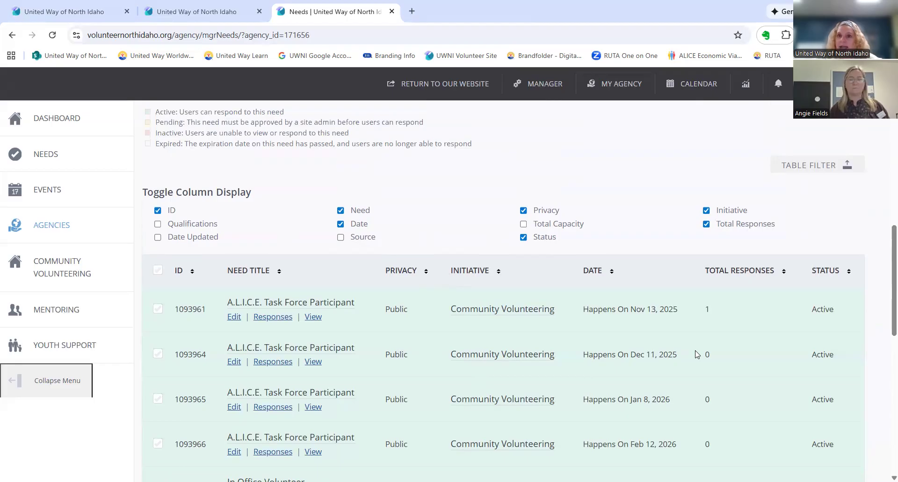
pyautogui.scroll(4, 708, 335)
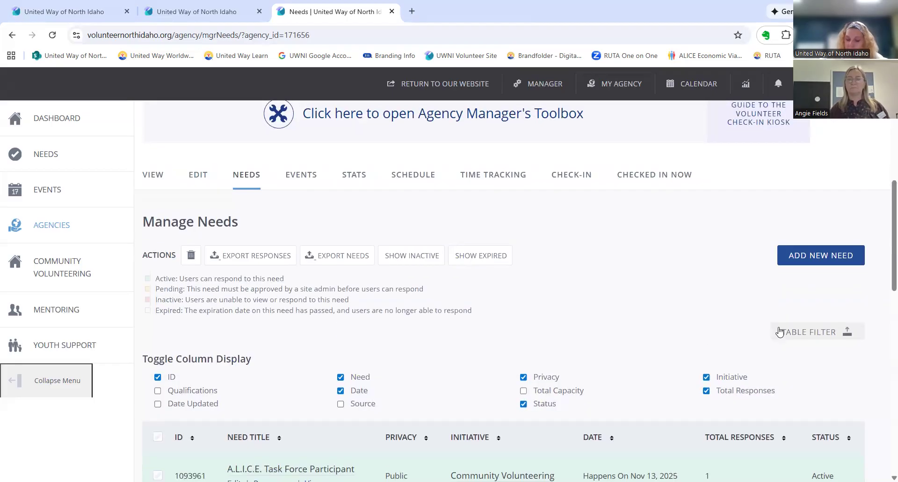
pyautogui.scroll(1, 153, 237)
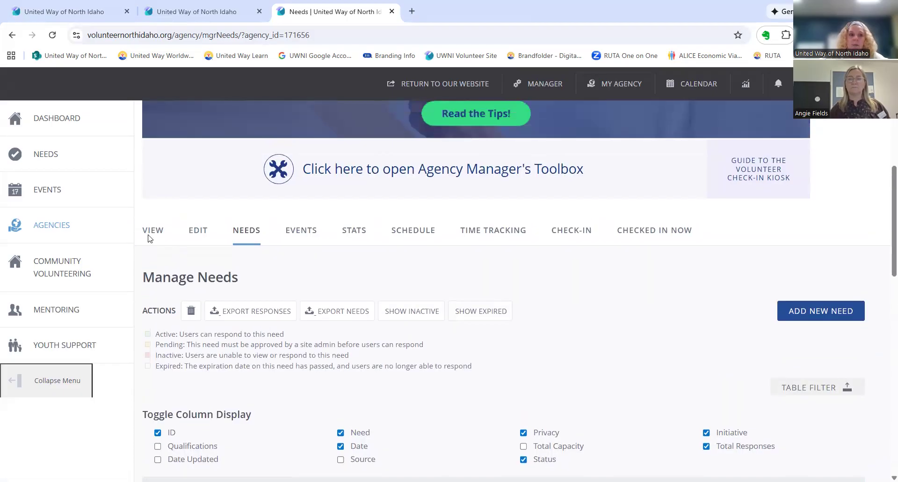
pyautogui.click(153, 237)
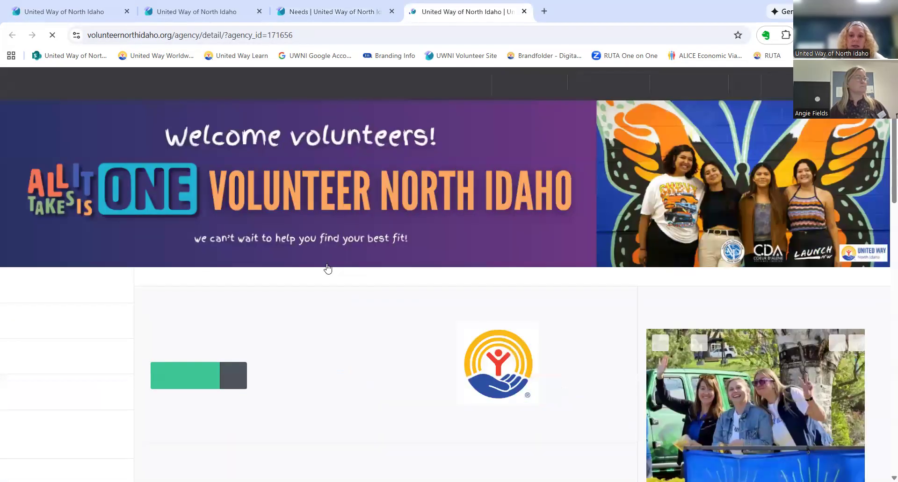
pyautogui.scroll(-2, 467, 258)
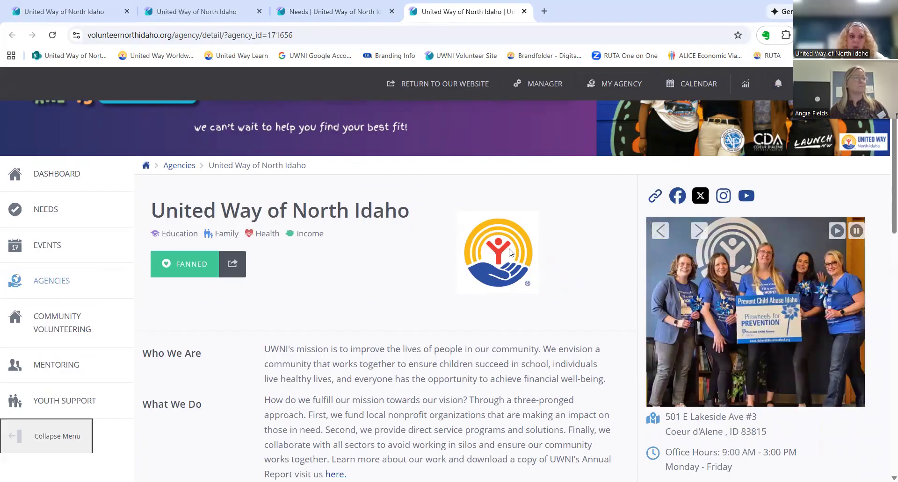
# - Browse the site's public needs list and the first page of the agencies directory
pyautogui.click(41, 209)
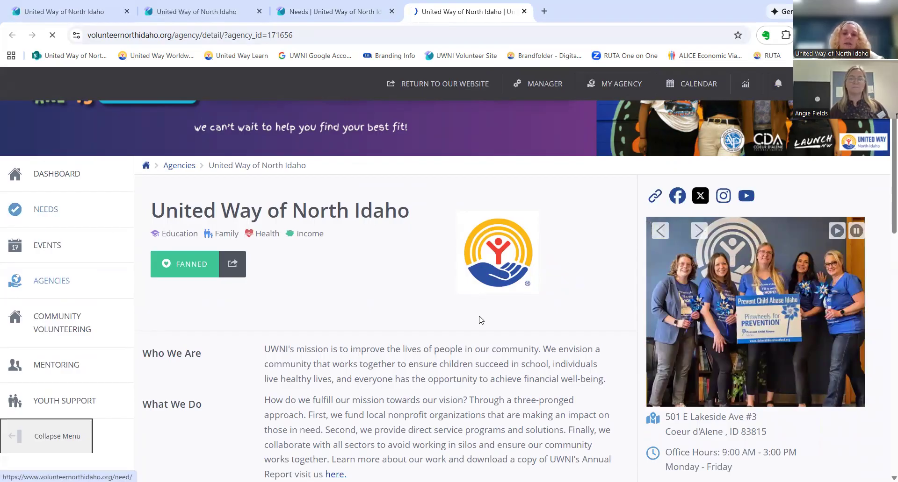
pyautogui.scroll(-2, 517, 226)
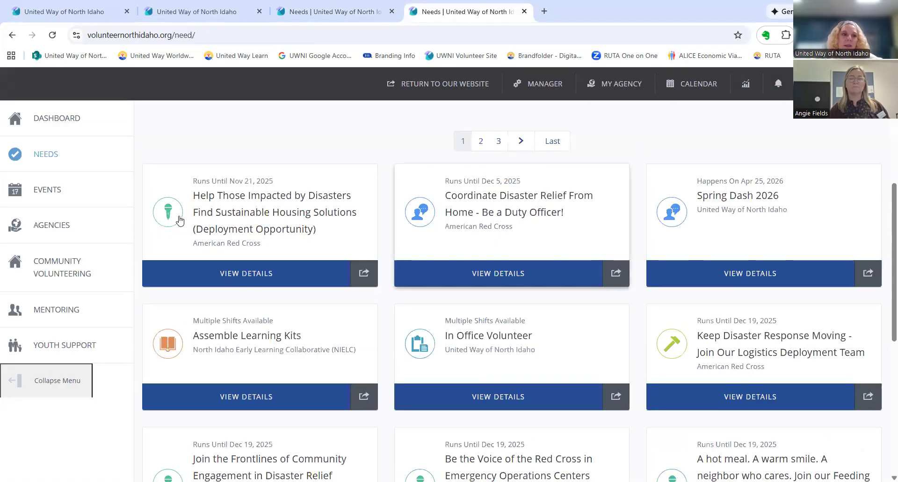
pyautogui.click(60, 227)
pyautogui.scroll(-10, 544, 331)
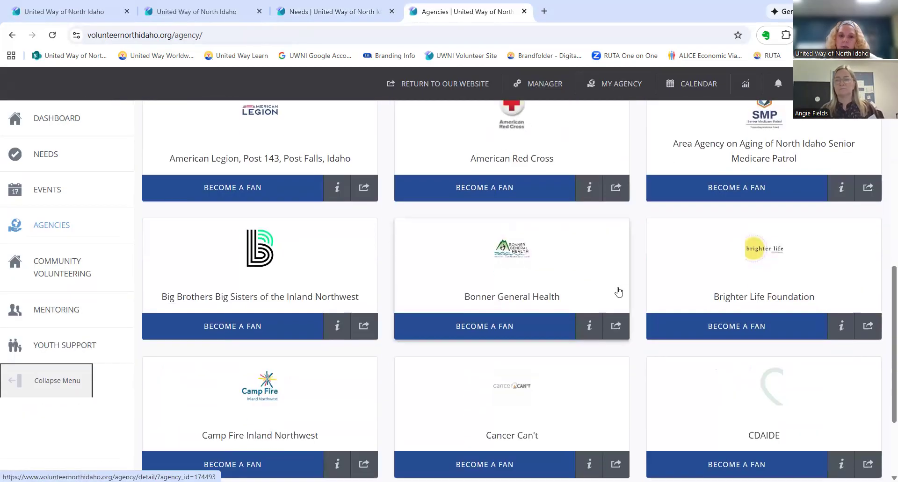
pyautogui.scroll(-3, 619, 292)
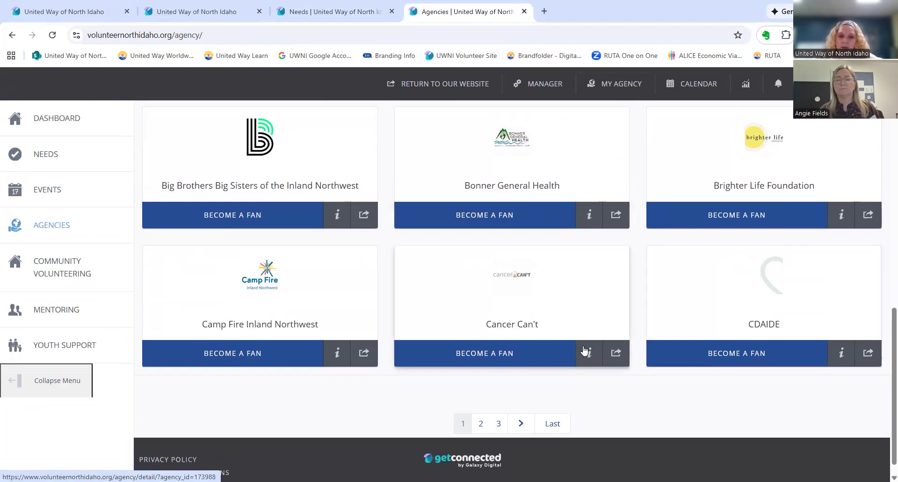
# - Go to page 2 of the agencies directory and look through the listed agencies
pyautogui.click(480, 423)
pyautogui.scroll(-3, 419, 247)
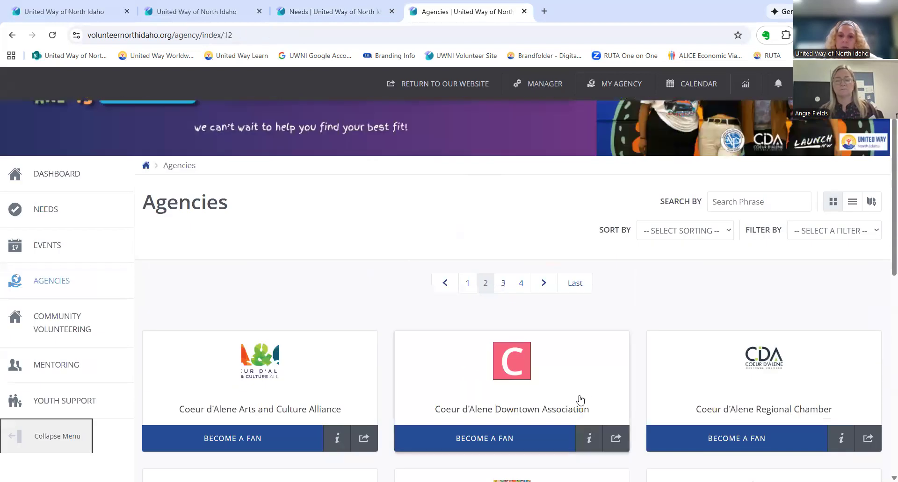
pyautogui.scroll(-1, 526, 364)
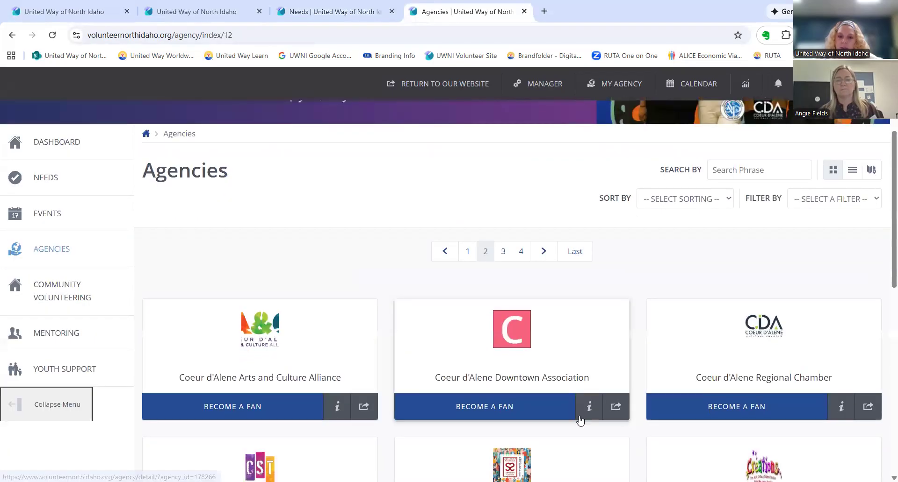
pyautogui.scroll(-5, 281, 369)
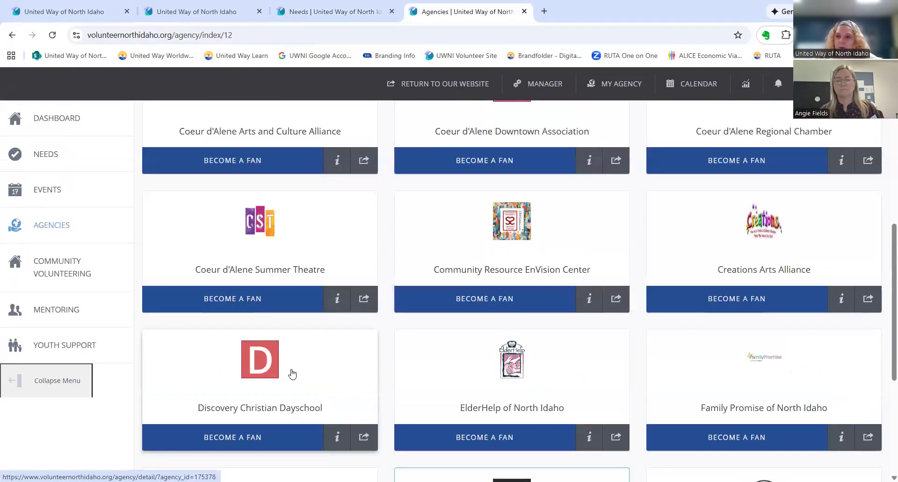
pyautogui.scroll(-1, 281, 370)
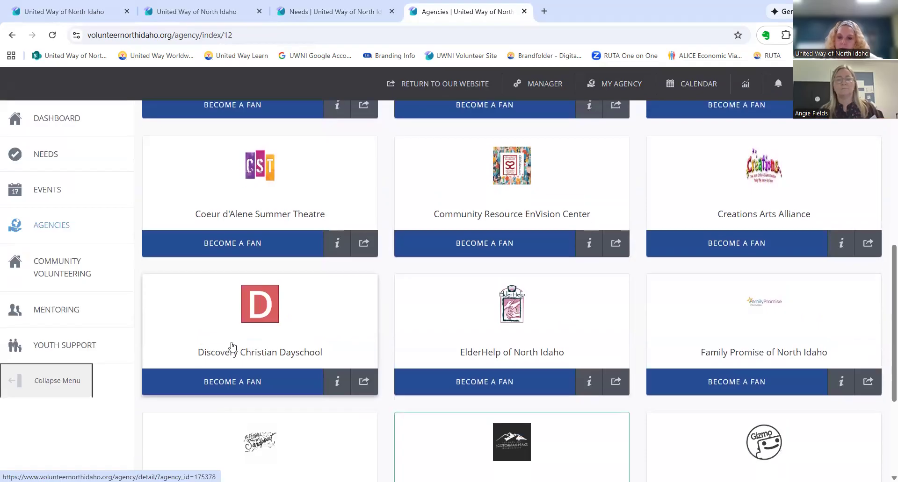
pyautogui.scroll(-1, 410, 339)
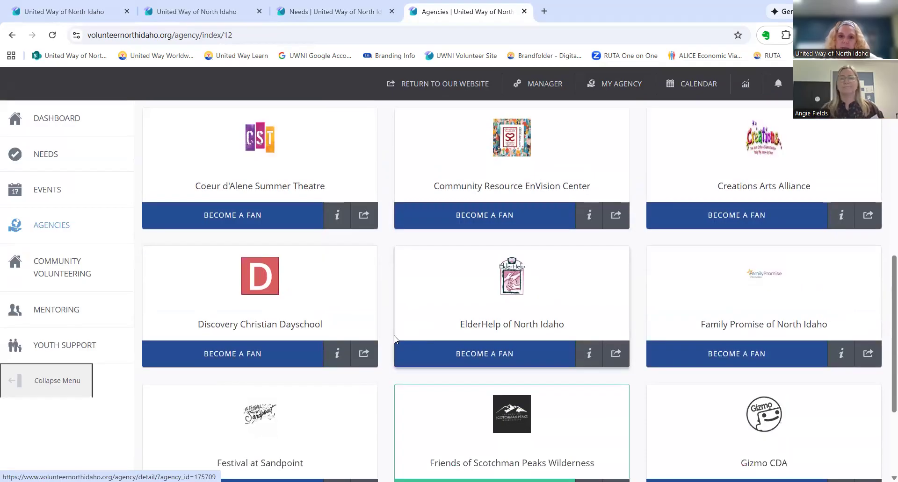
# - Leave the agencies directory for United Way of North Idaho's edit page and review its Volunteer Link, logo and photo settings
pyautogui.scroll(-3, 608, 300)
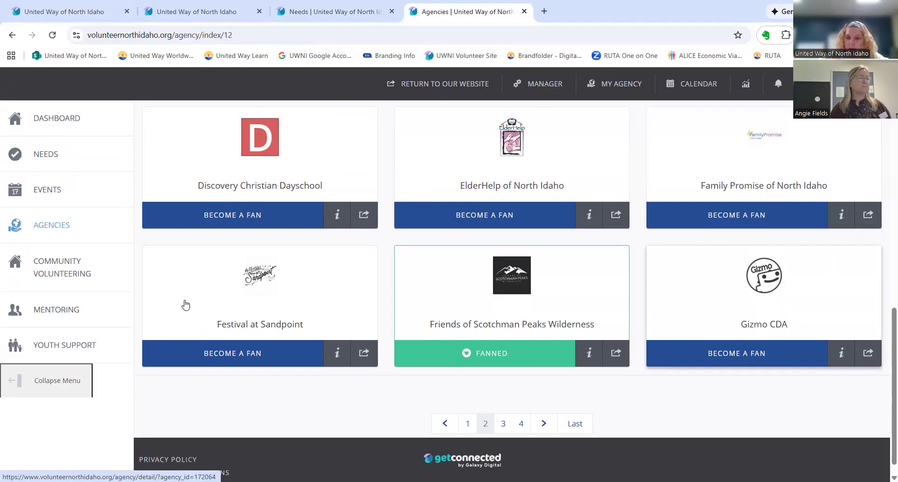
pyautogui.scroll(8, 341, 330)
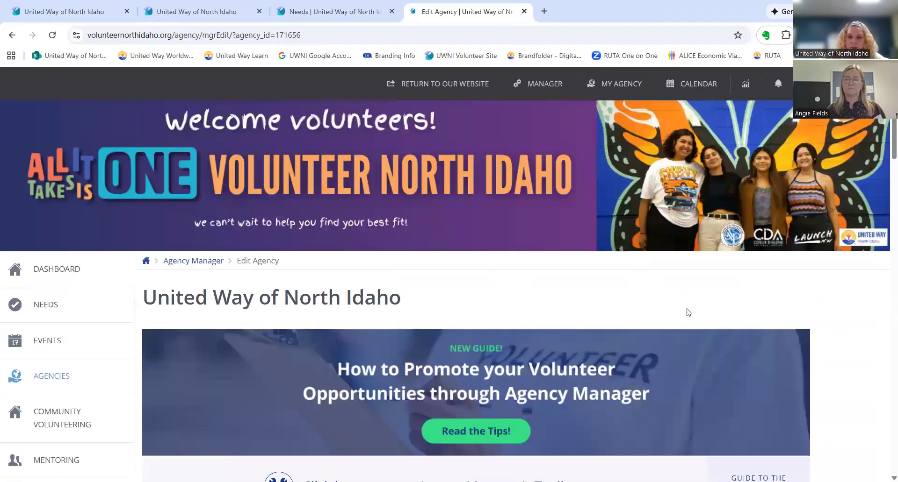
pyautogui.scroll(-6, 686, 313)
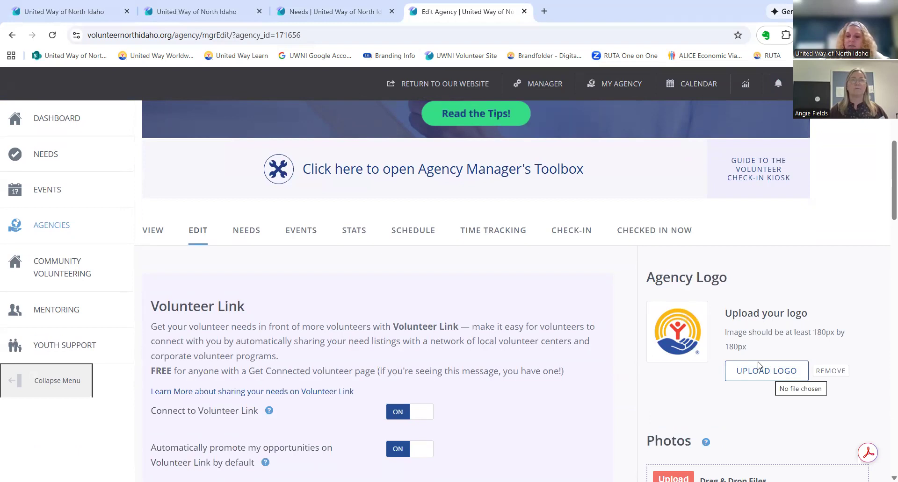
pyautogui.scroll(-5, 757, 360)
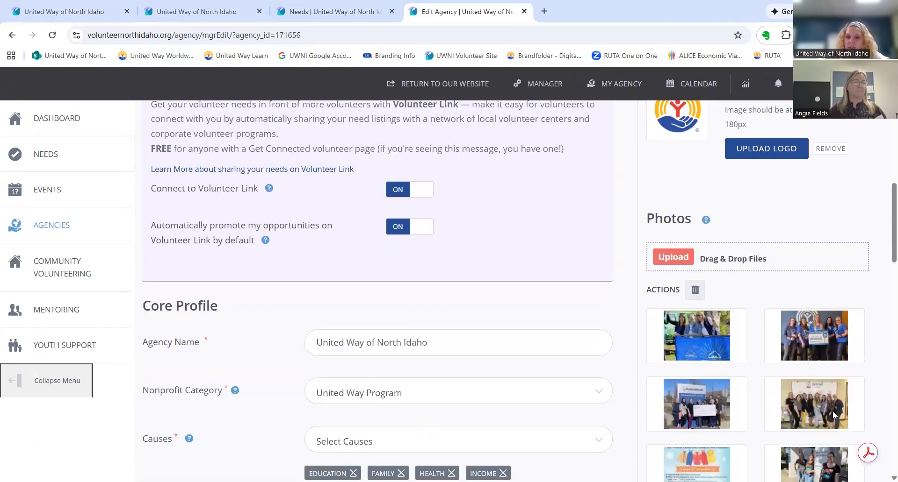
pyautogui.scroll(-3, 836, 397)
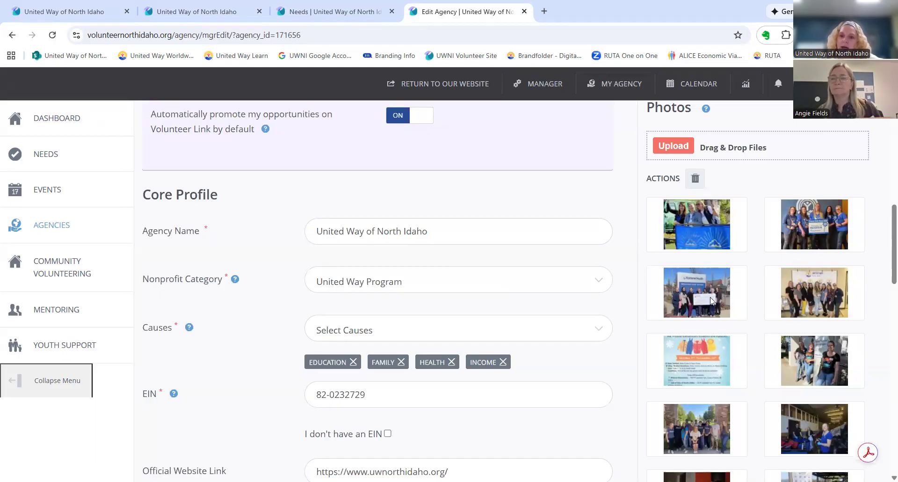
pyautogui.scroll(-2, 737, 272)
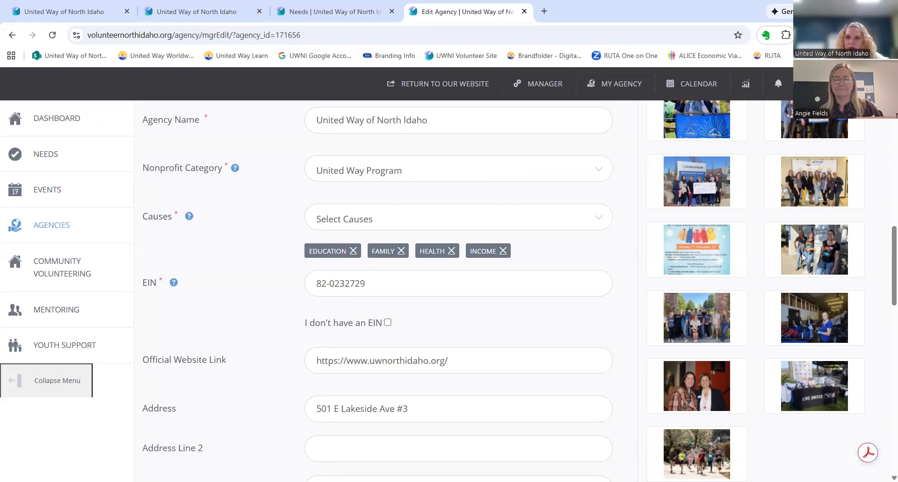
pyautogui.scroll(10, 540, 313)
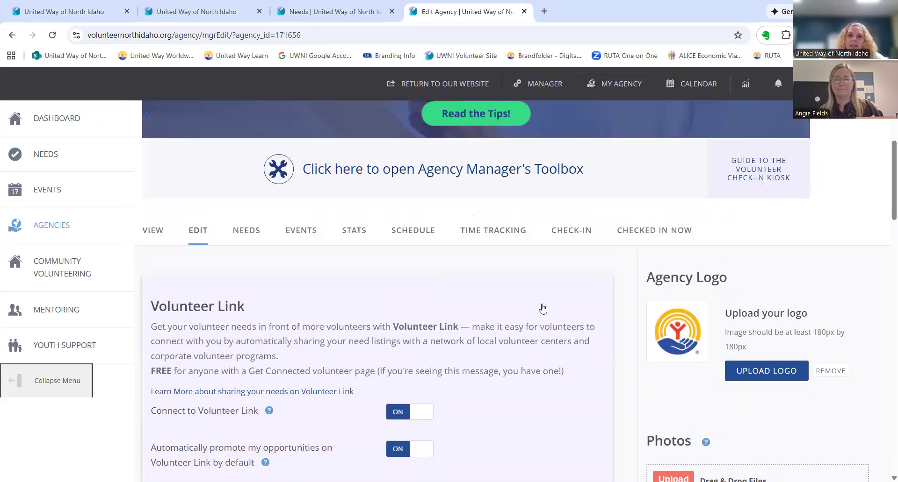
# - View United Way of North Idaho's public profile and look through its description, contact details, photos, needs and events
pyautogui.click(162, 239)
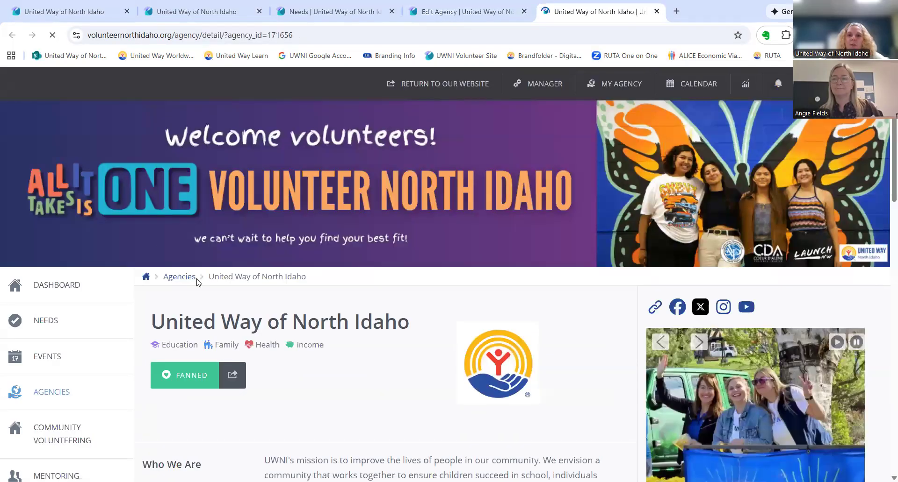
pyautogui.scroll(-2, 439, 318)
pyautogui.scroll(-1, 439, 318)
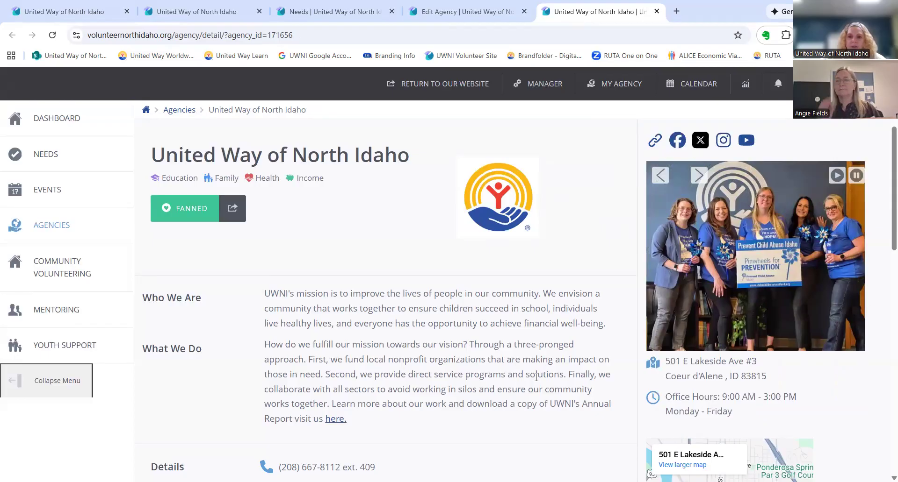
pyautogui.scroll(-1, 536, 377)
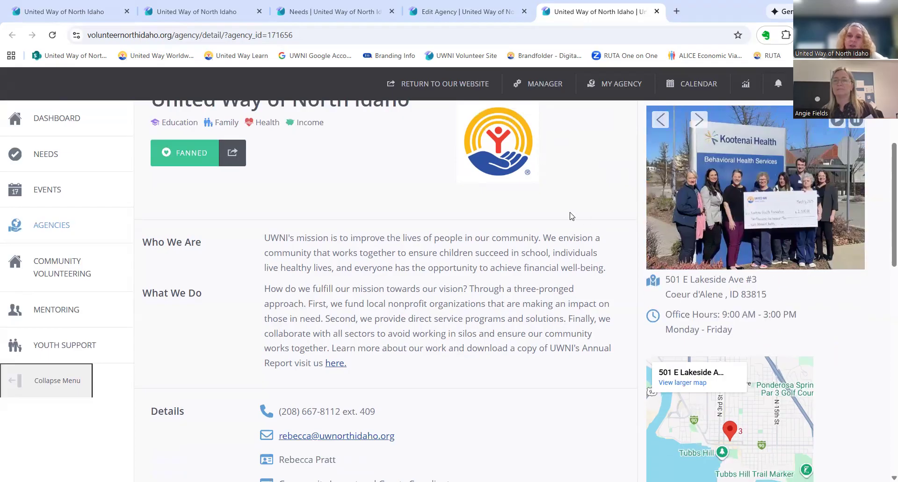
pyautogui.scroll(-5, 616, 230)
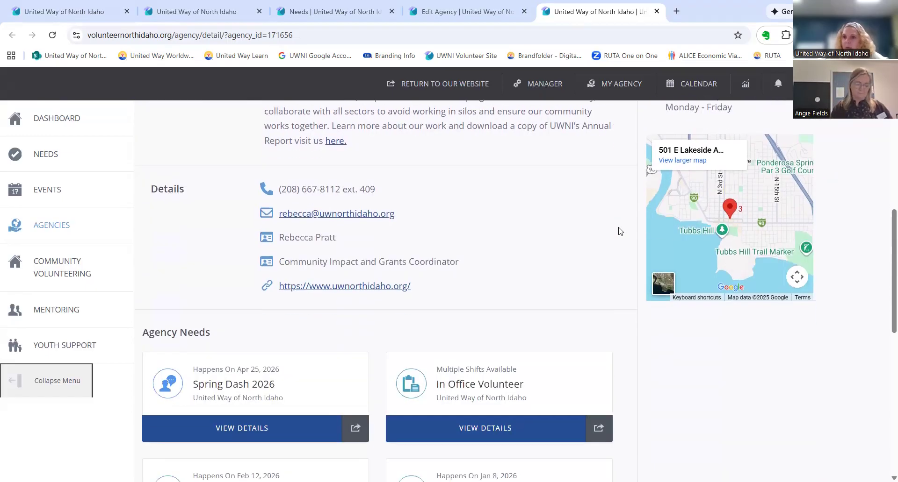
pyautogui.scroll(-6, 598, 214)
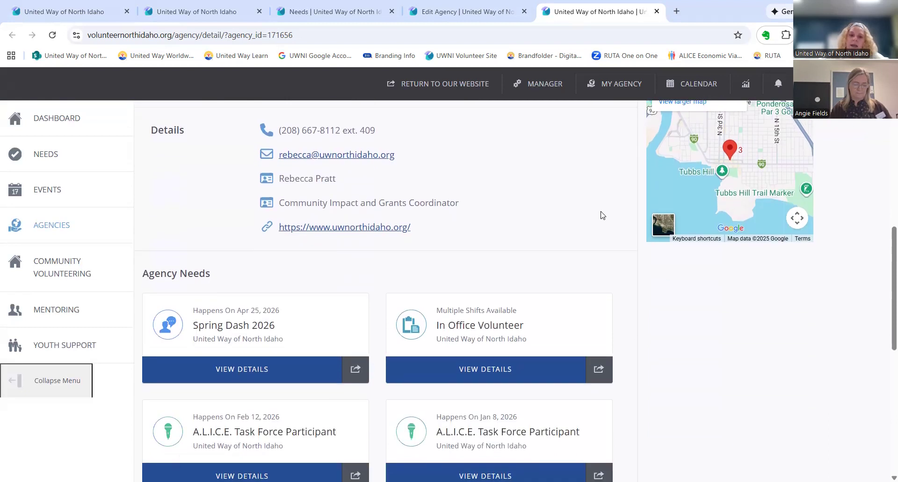
pyautogui.scroll(-3, 704, 321)
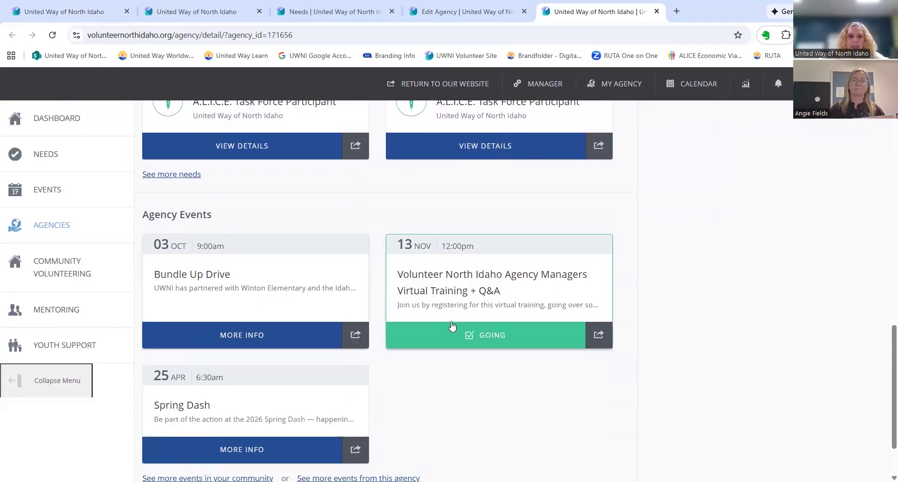
pyautogui.scroll(5, 528, 314)
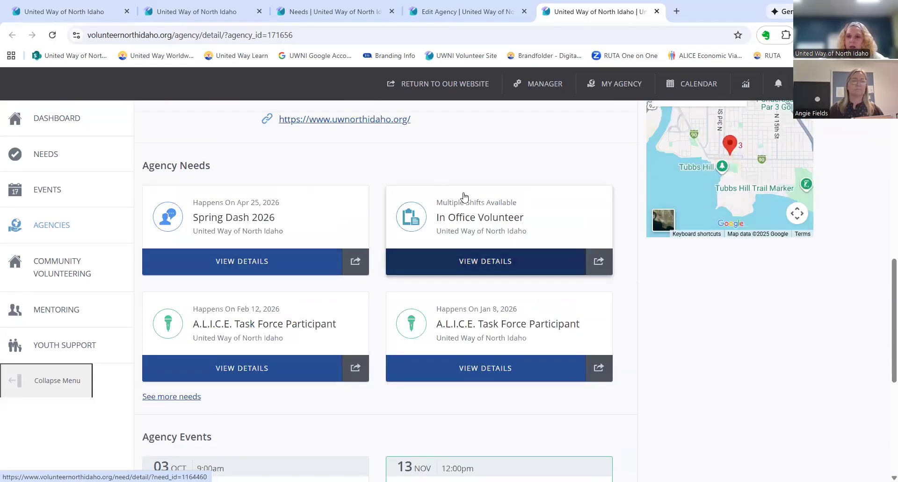
pyautogui.scroll(5, 585, 345)
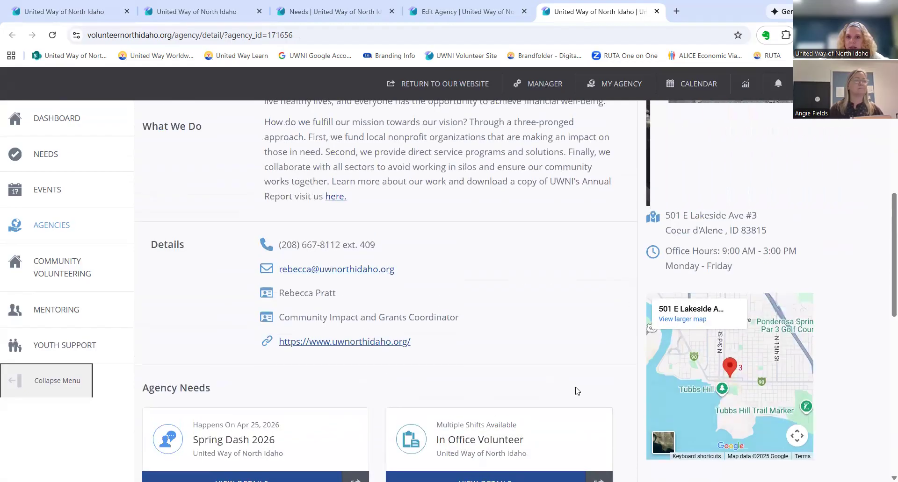
pyautogui.scroll(2, 531, 325)
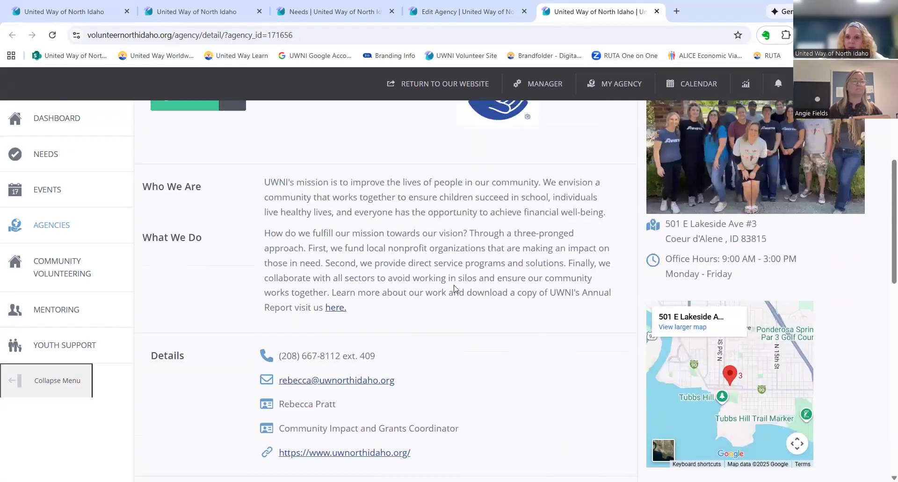
pyautogui.scroll(-1, 490, 289)
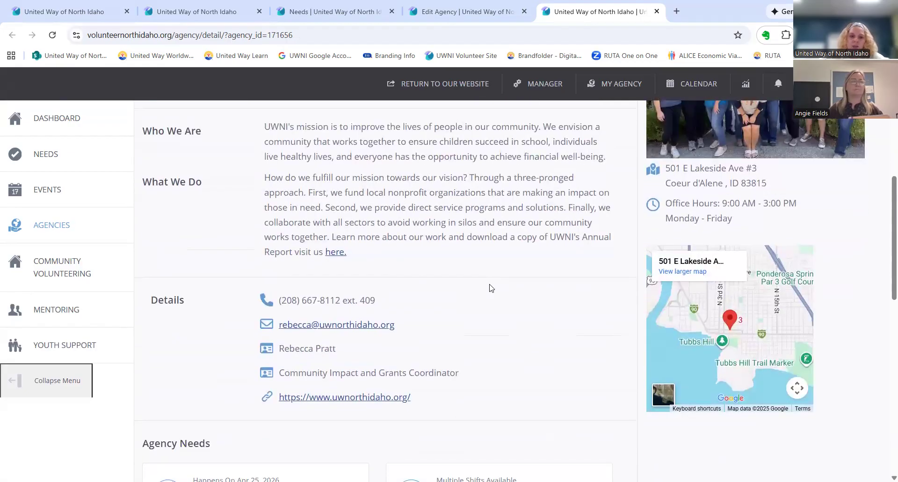
pyautogui.scroll(5, 490, 290)
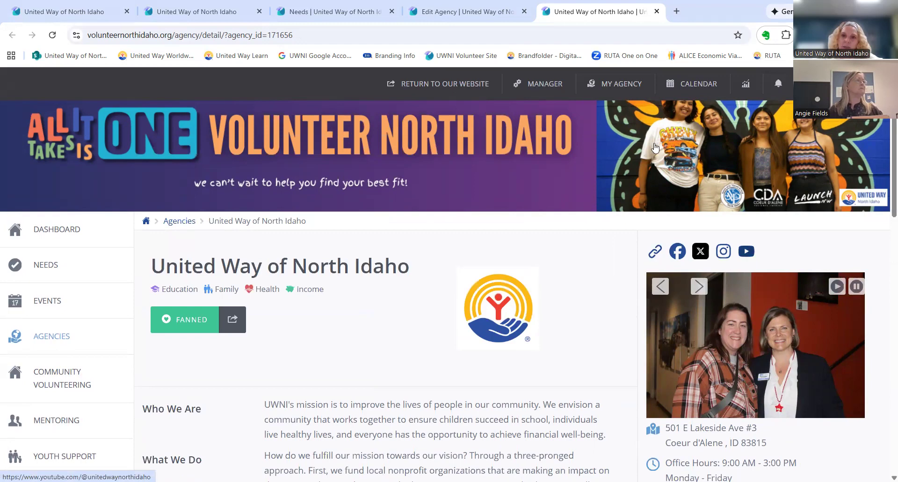
# - Close the public profile and expand Additional Options on the agency's edit page to review the profile text, social links and contact fields
pyautogui.hotkey('ctrl', 'w')
pyautogui.scroll(-6, 561, 314)
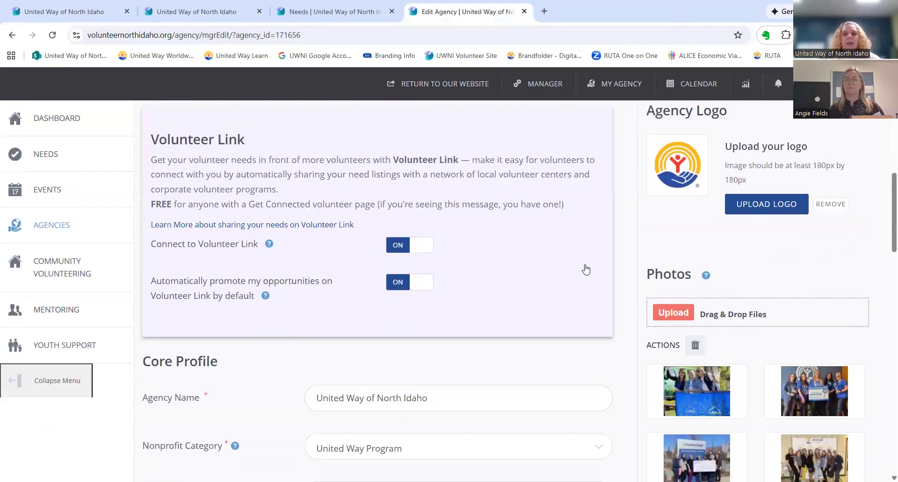
pyautogui.scroll(-20, 591, 230)
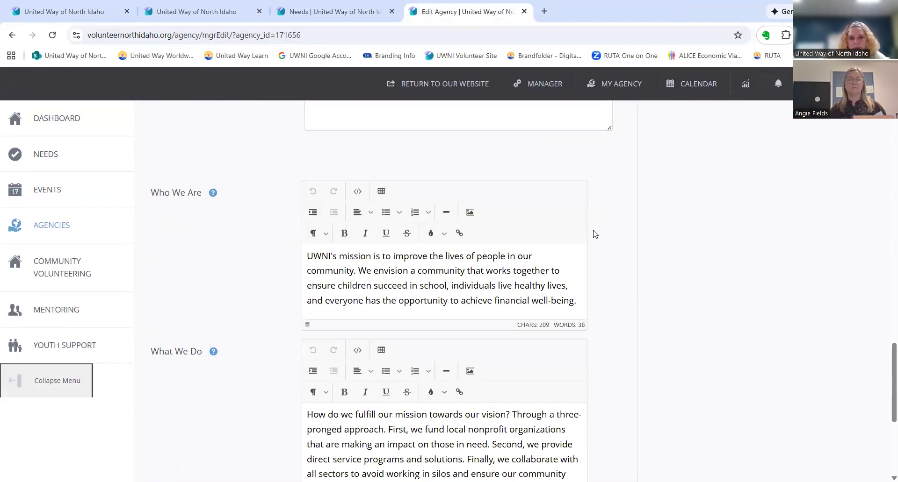
pyautogui.click(217, 378)
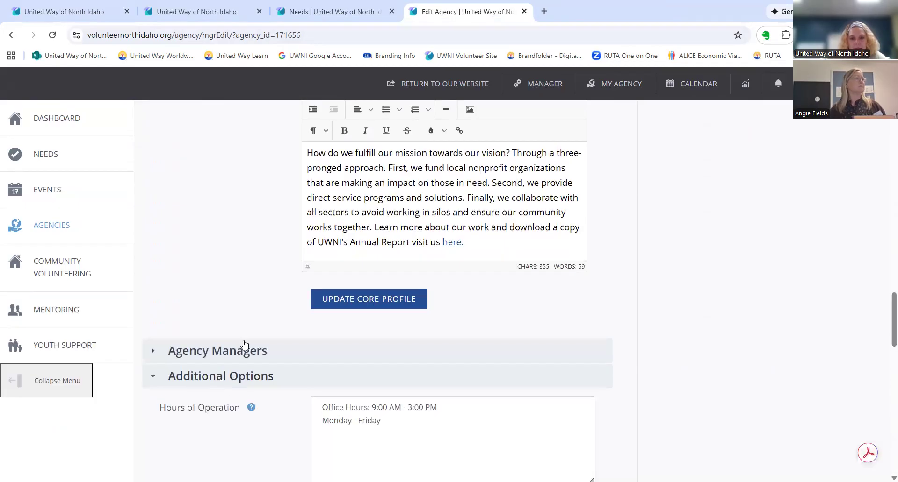
pyautogui.scroll(-6, 243, 346)
pyautogui.scroll(-1, 249, 342)
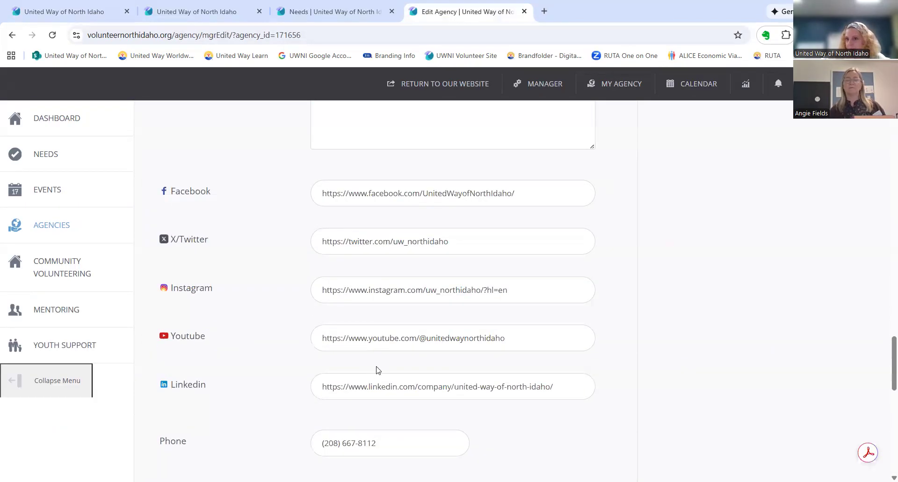
pyautogui.scroll(-7, 237, 361)
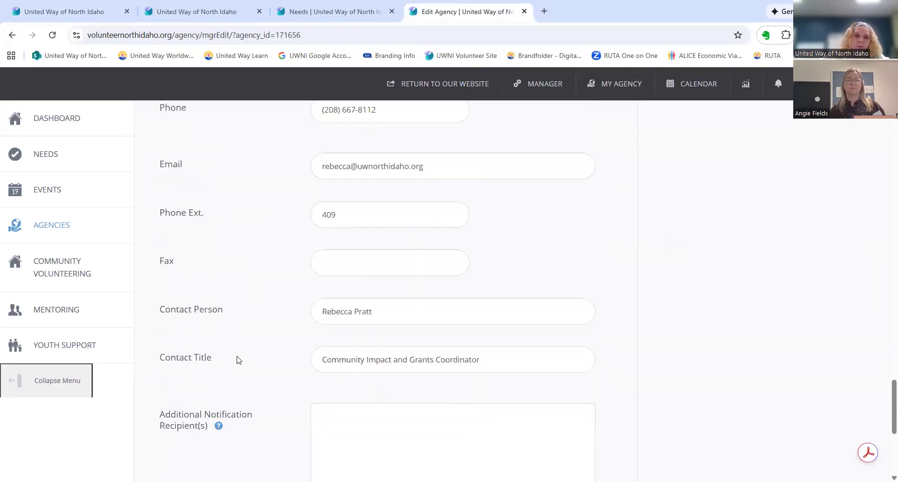
pyautogui.scroll(15, 237, 361)
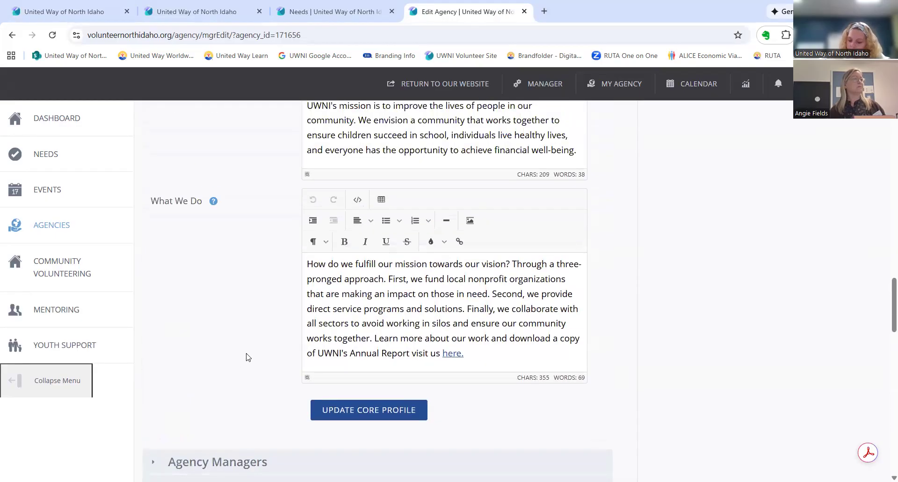
pyautogui.scroll(1, 249, 358)
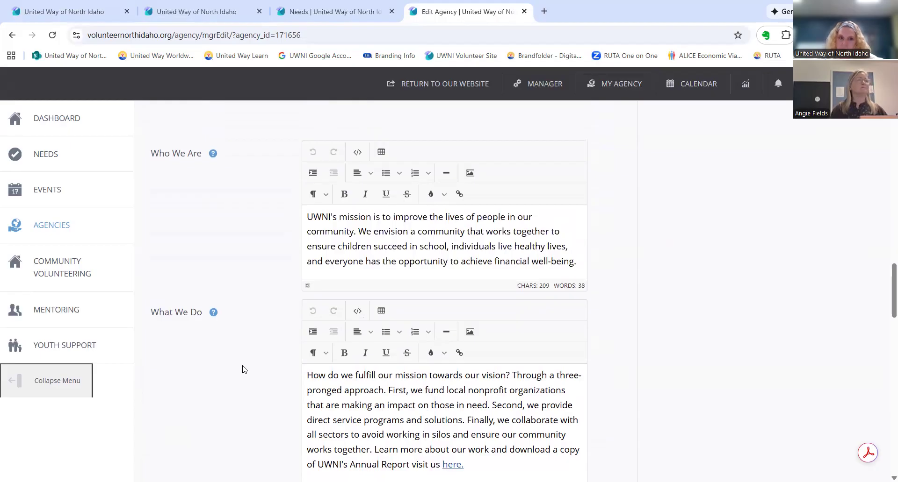
pyautogui.scroll(15, 242, 370)
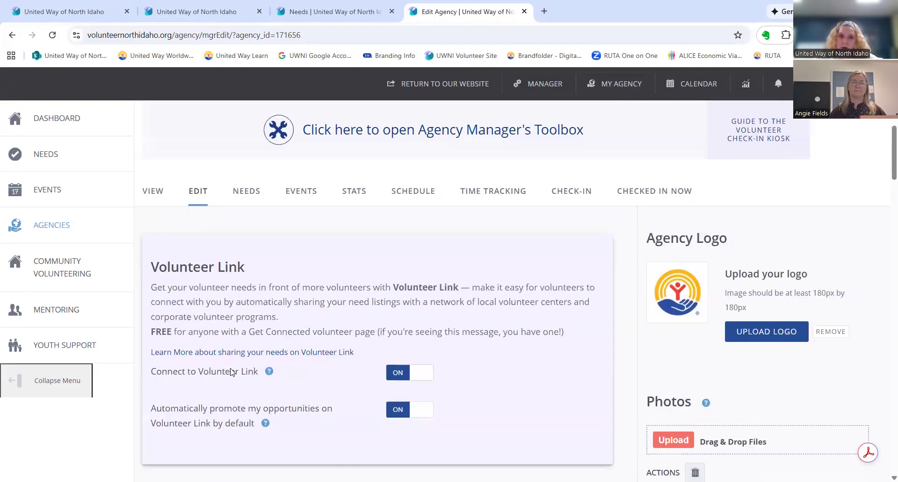
pyautogui.scroll(5, 231, 371)
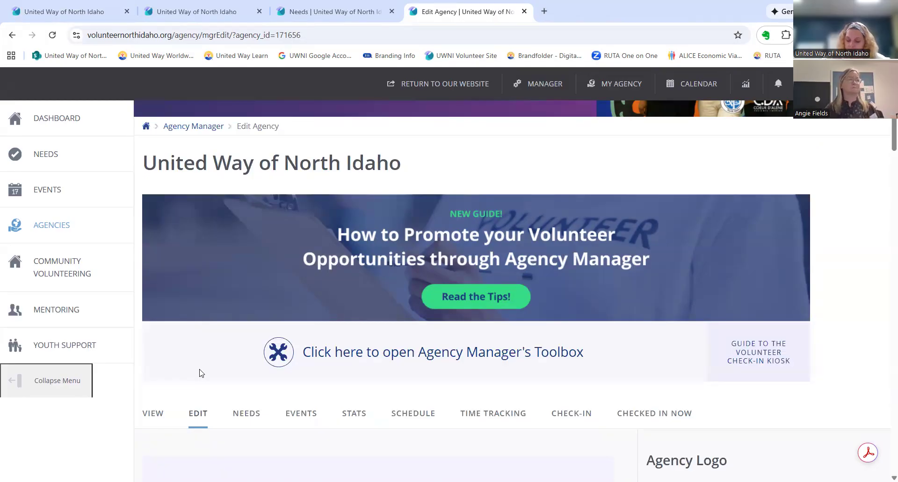
pyautogui.scroll(2, 197, 369)
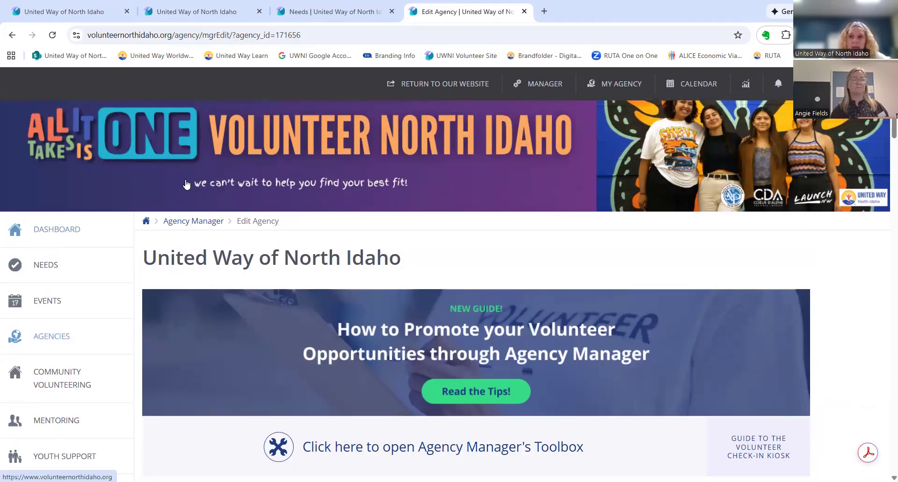
# - Open the volunteer dashboard and look through the volunteer snapshot and suggested needs
pyautogui.click(77, 228)
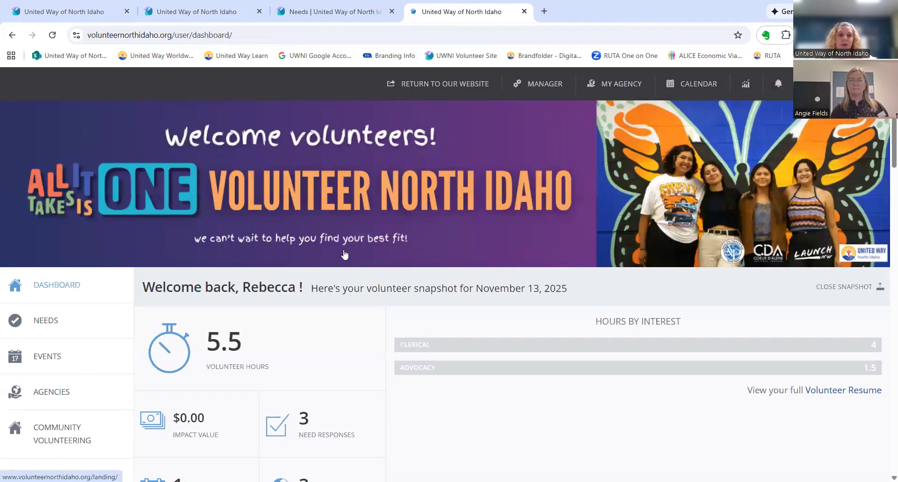
pyautogui.scroll(-2, 529, 379)
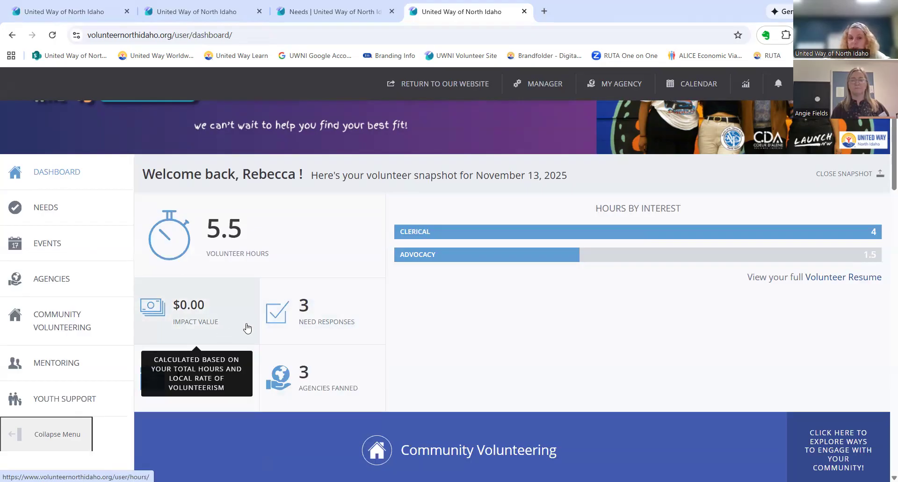
pyautogui.scroll(-6, 243, 327)
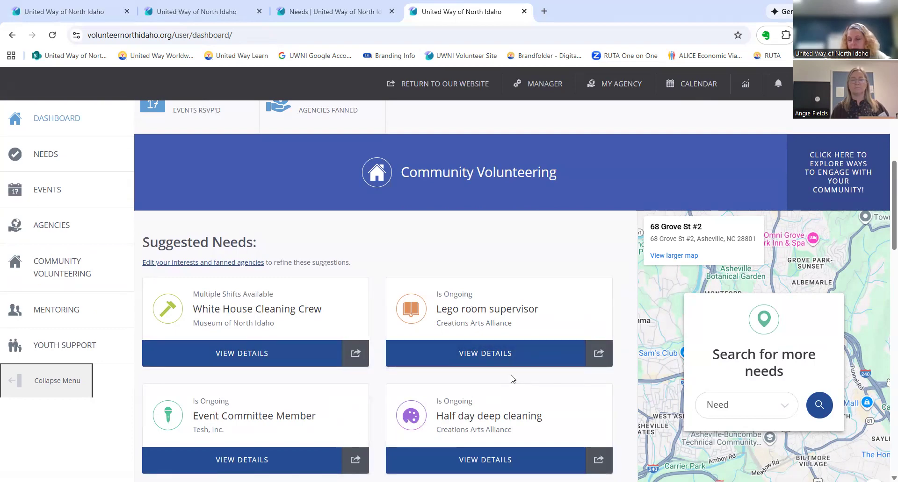
pyautogui.scroll(-3, 510, 380)
pyautogui.scroll(-3, 530, 380)
pyautogui.scroll(8, 535, 382)
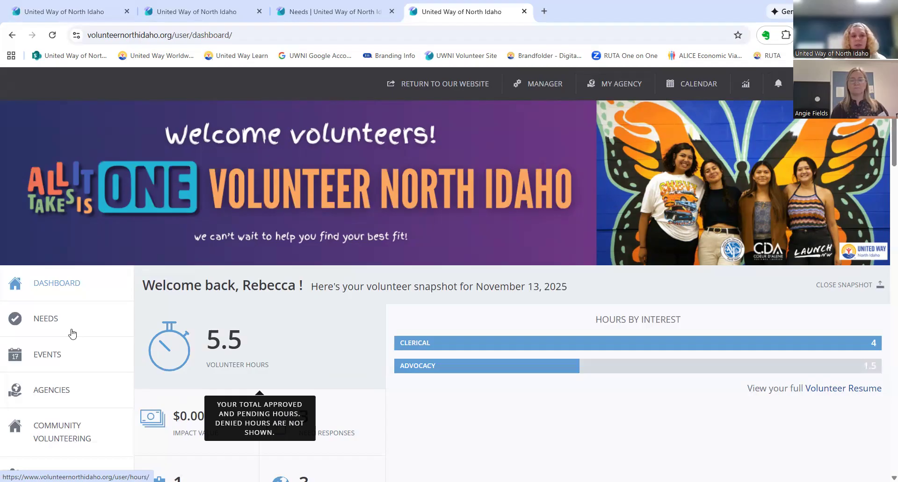
# - View the American Red Cross sustainable housing need from the public needs list and return to the volunteer dashboard
pyautogui.click(51, 324)
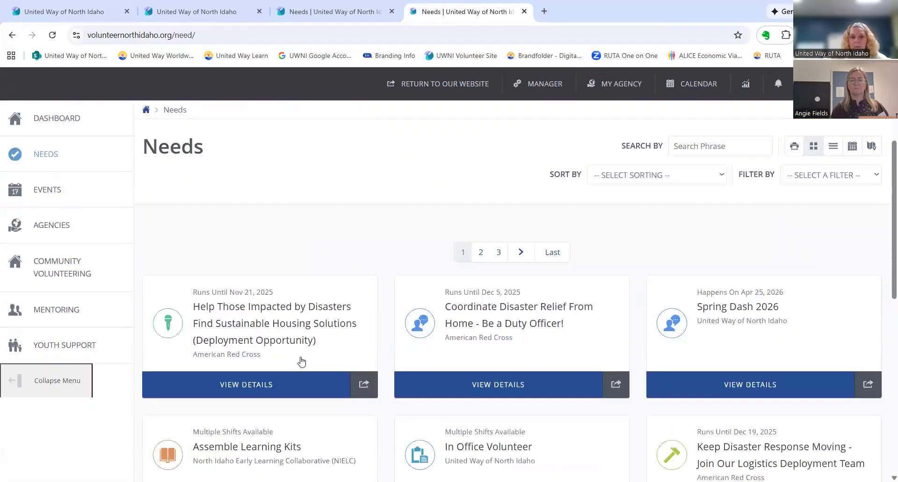
pyautogui.click(249, 327)
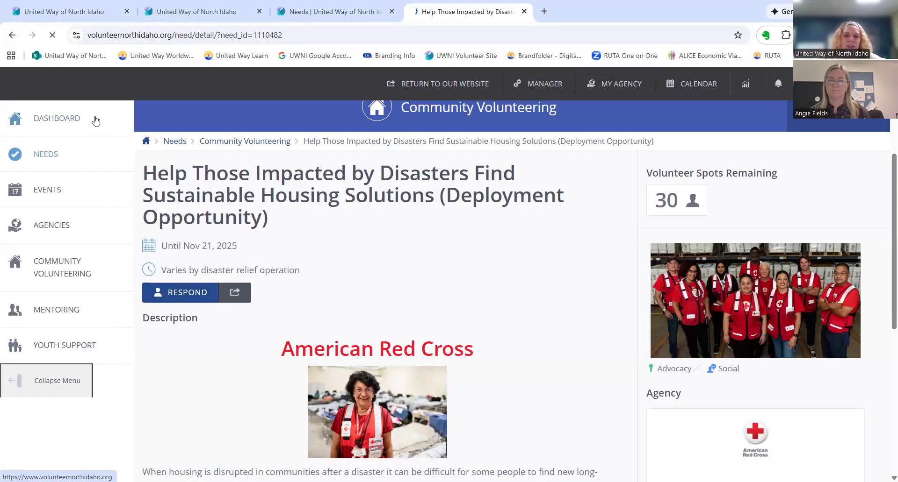
pyautogui.click(140, 137)
pyautogui.scroll(-2, 457, 279)
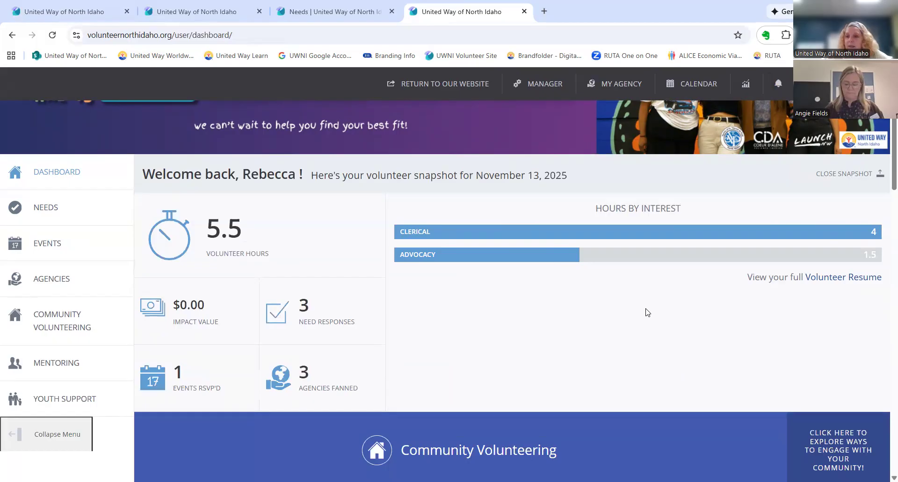
# - Leave the volunteer dashboard and open United Way of North Idaho's needs management page
pyautogui.scroll(1, 637, 296)
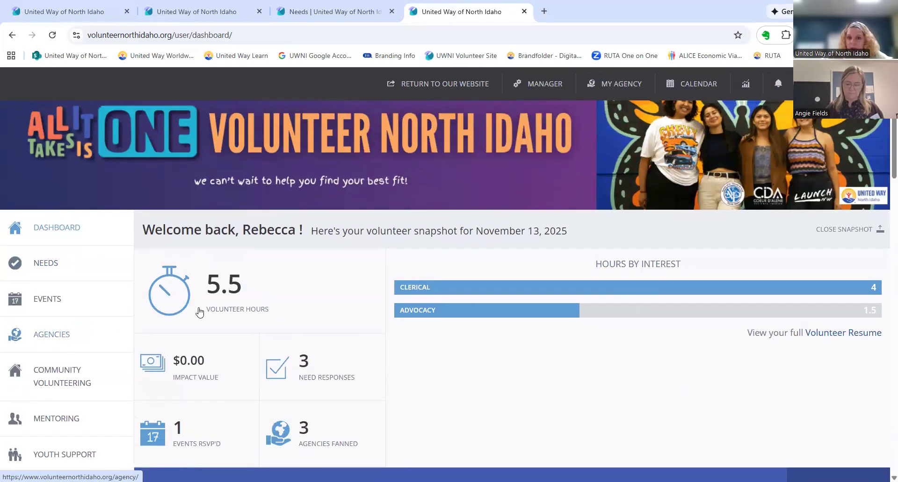
pyautogui.click(622, 93)
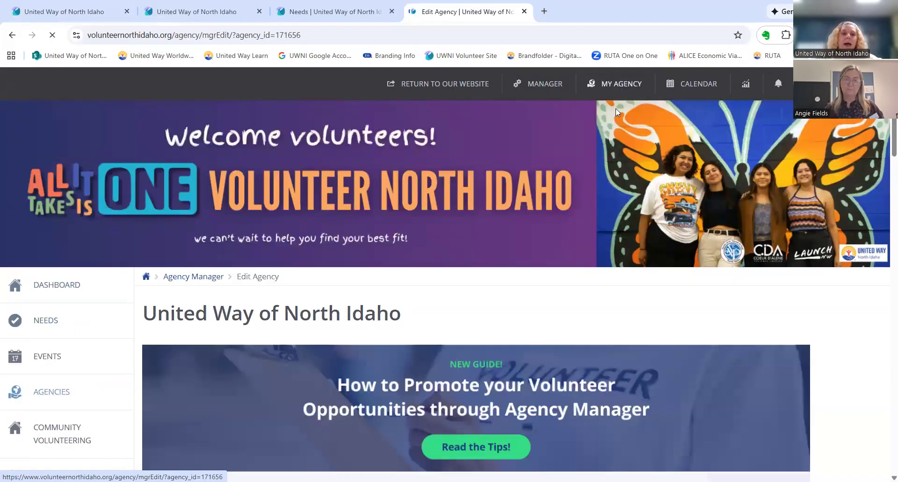
pyautogui.scroll(-5, 582, 249)
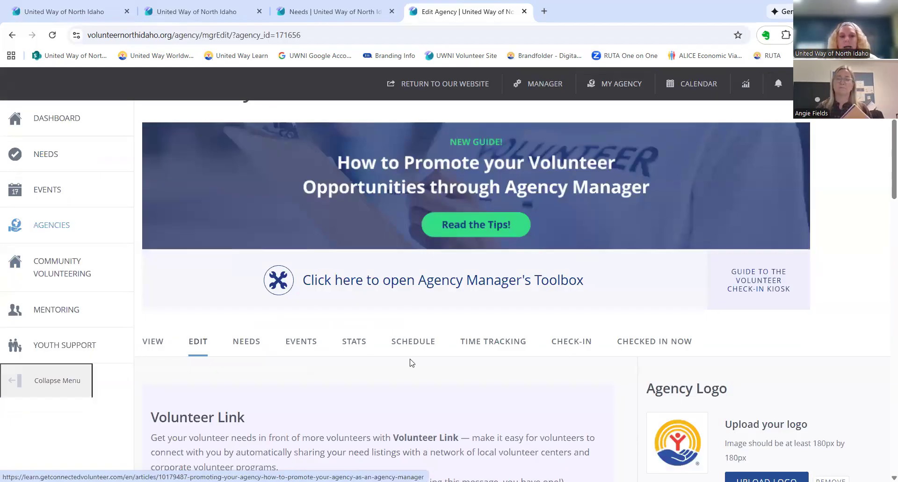
pyautogui.scroll(-4, 409, 363)
pyautogui.click(240, 179)
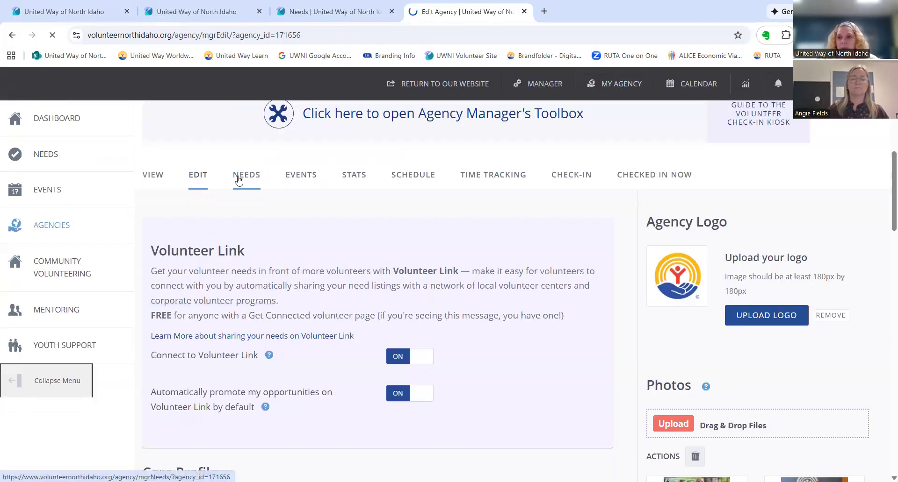
# - Look through the agency's needs and view the responses to the November 13, 2025 A.L.I.C.E. Task Force Participant need
pyautogui.scroll(-9, 460, 260)
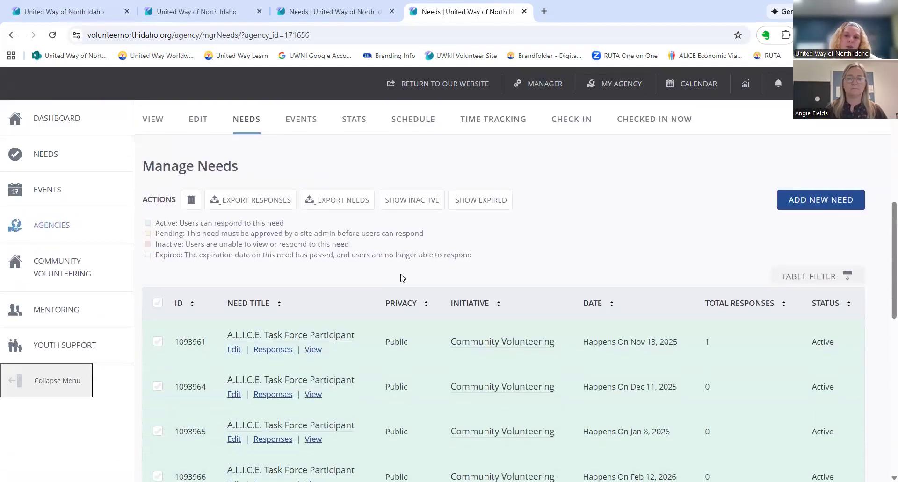
pyautogui.scroll(-3, 401, 278)
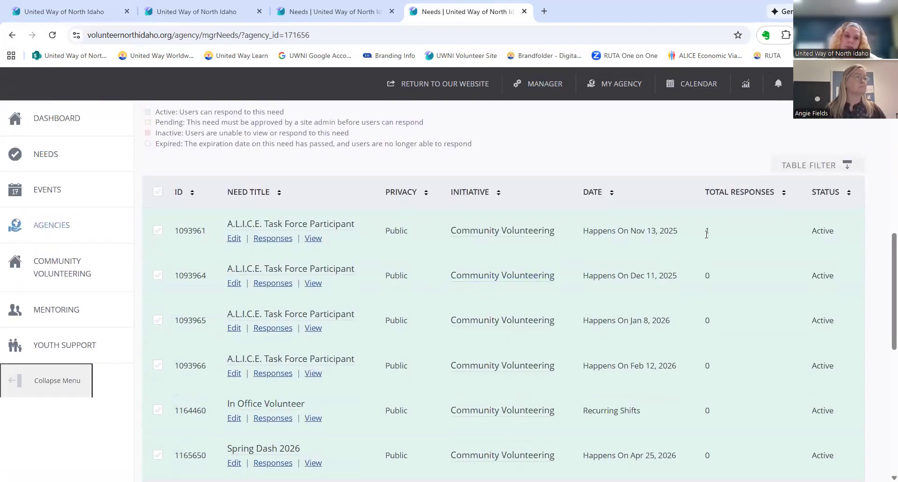
pyautogui.scroll(-3, 706, 290)
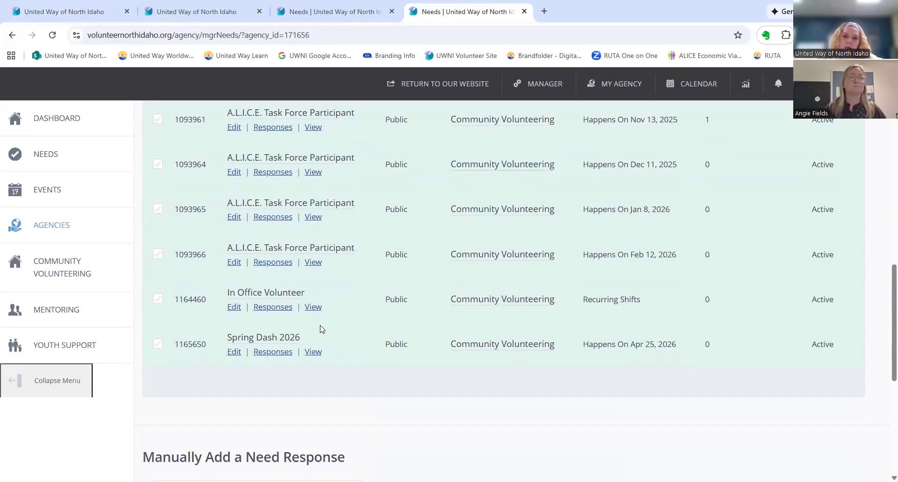
pyautogui.scroll(4, 697, 236)
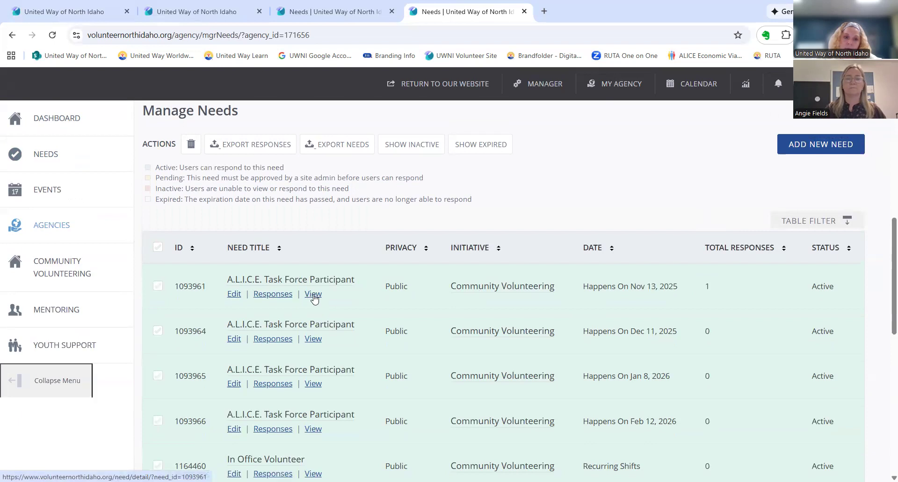
pyautogui.click(290, 295)
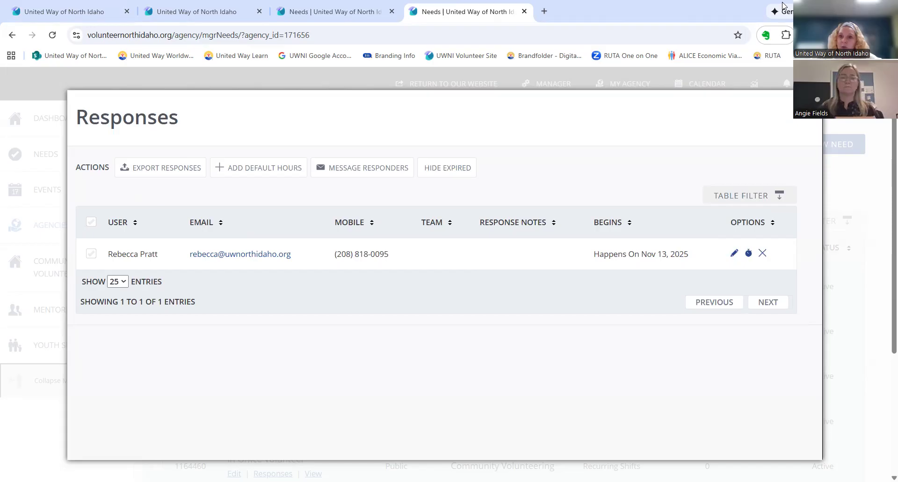
pyautogui.click(807, 103)
# - Log 1 volunteer hour for the responder to the In Office Volunteer need and close its responses
pyautogui.scroll(-15, 455, 333)
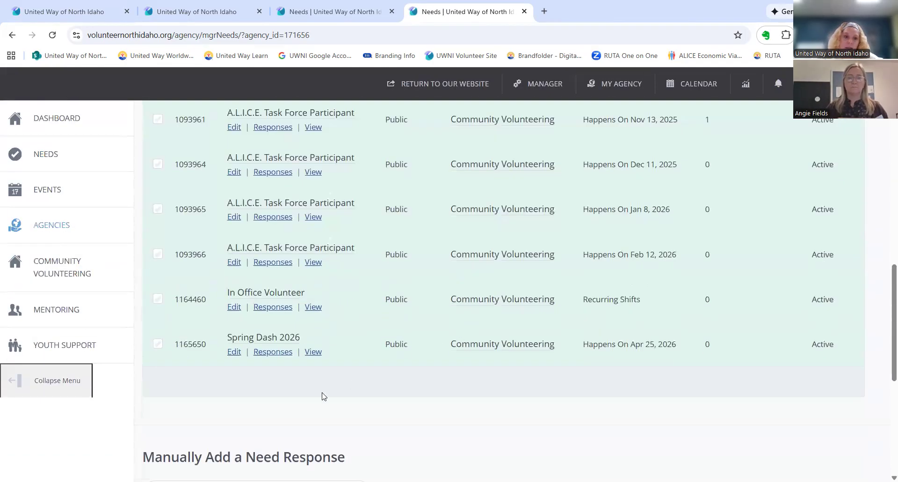
pyautogui.click(273, 307)
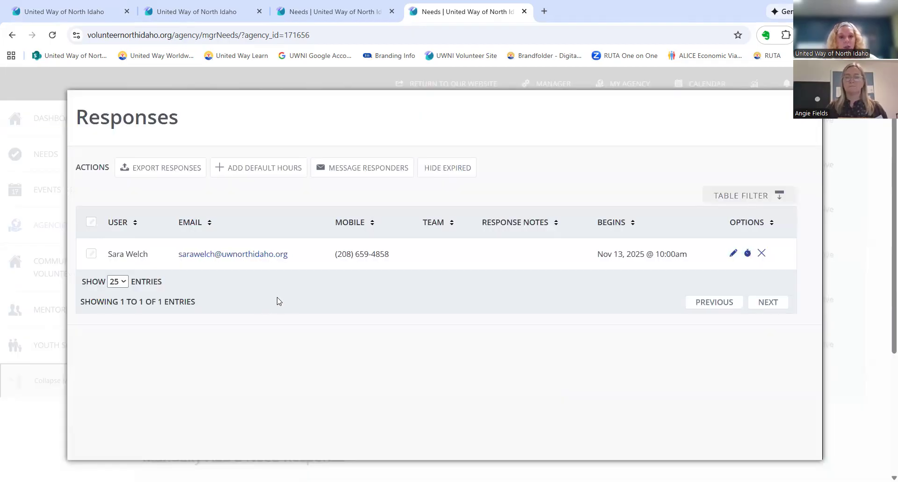
pyautogui.click(747, 254)
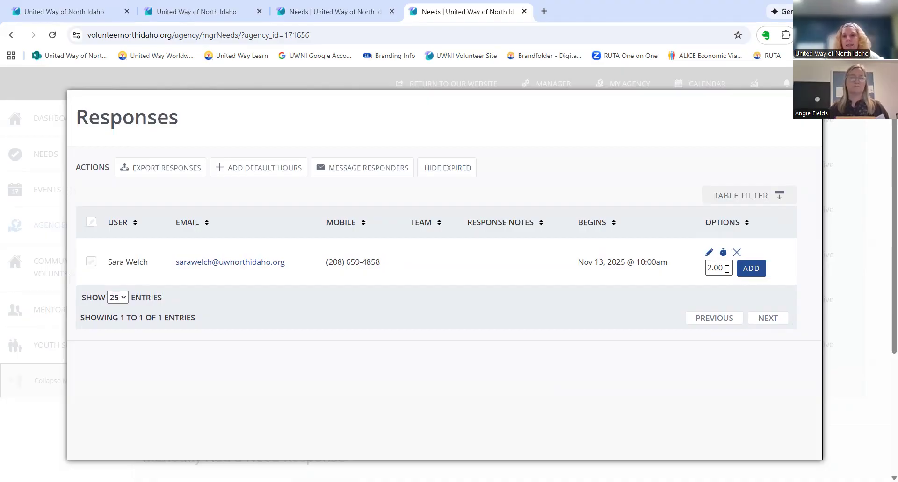
pyautogui.click(727, 269)
pyautogui.press('BackSpace')
pyautogui.press('BackSpace')
pyautogui.press('BackSpace')
pyautogui.press('BackSpace')
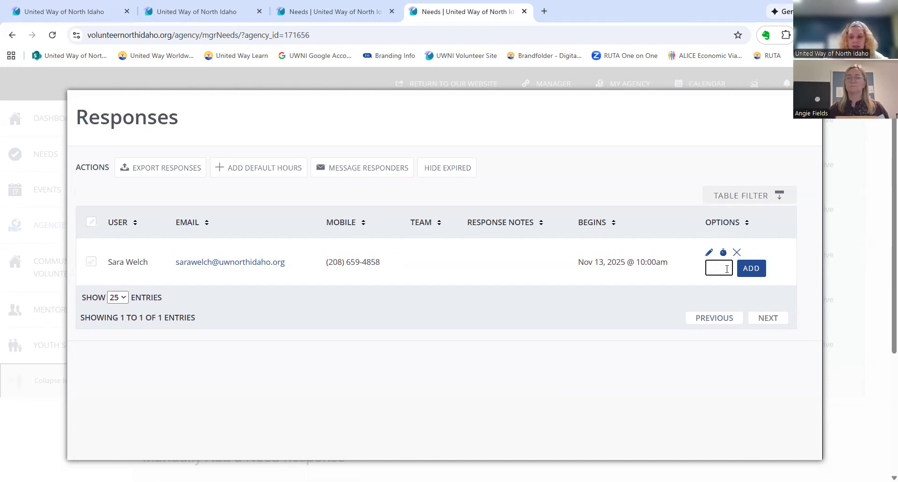
pyautogui.write('2.5')
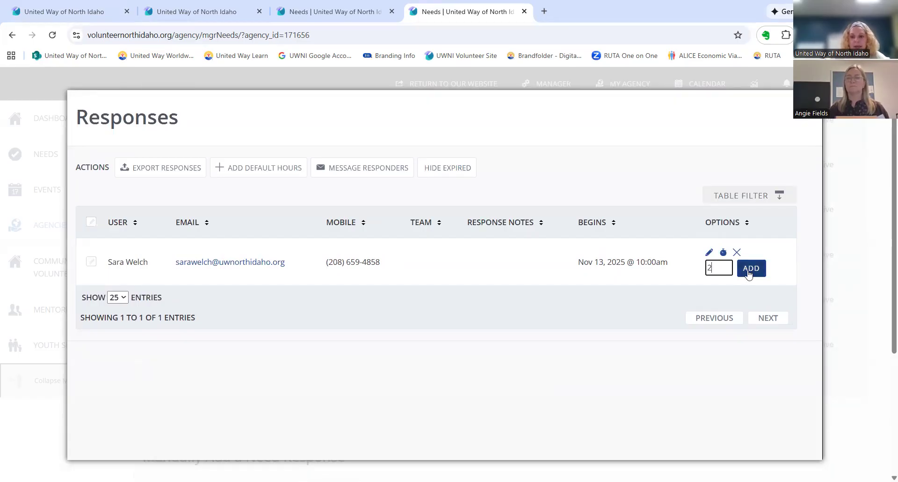
pyautogui.write('1')
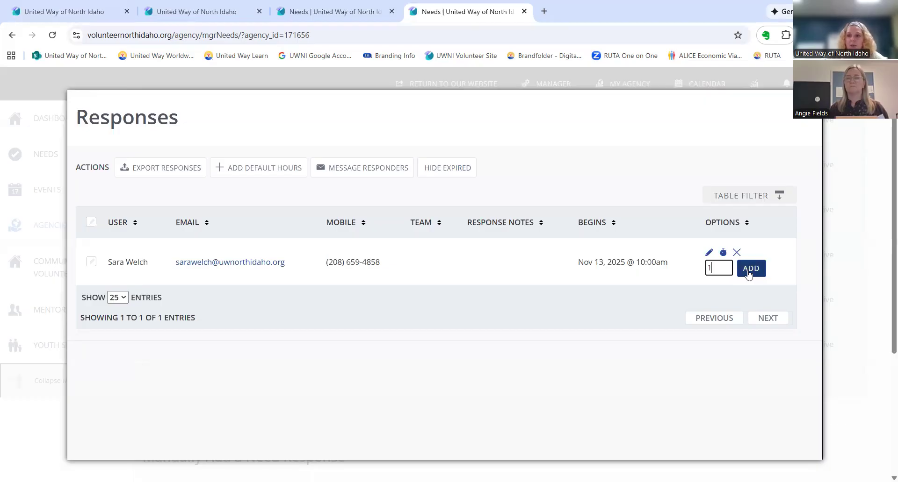
pyautogui.click(749, 274)
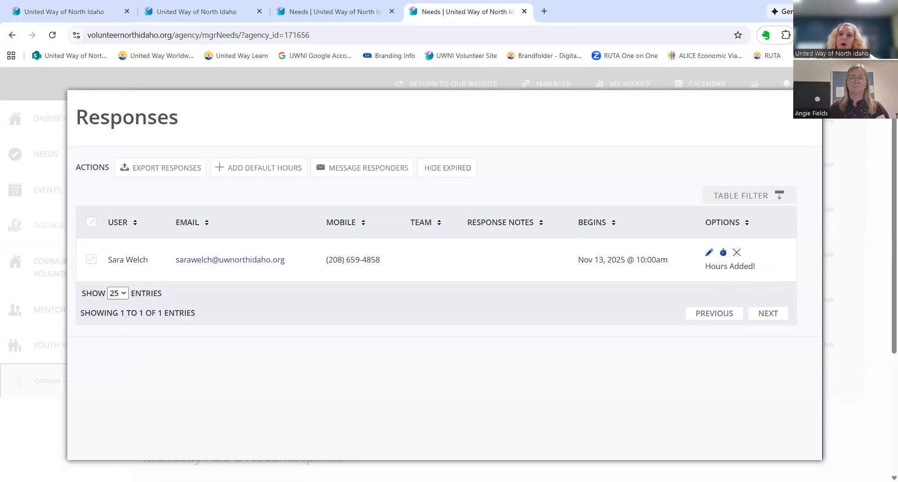
pyautogui.click(808, 104)
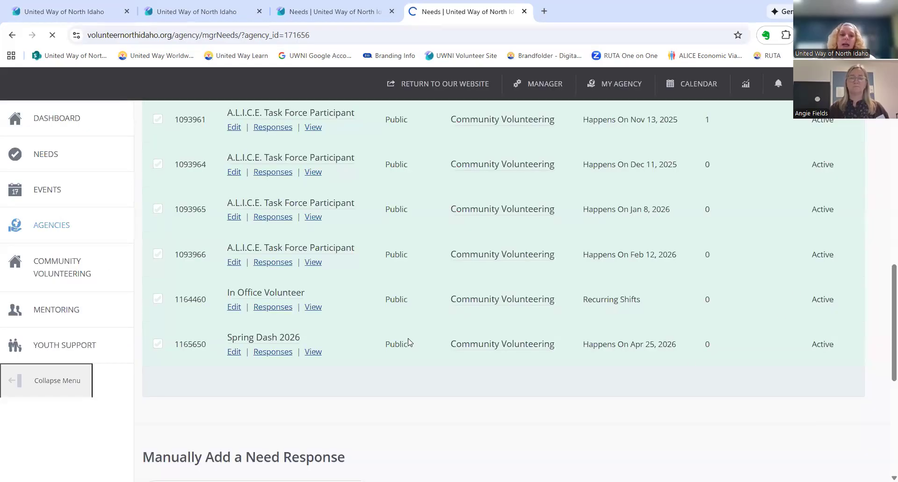
# - Try to manually add a response to the A.L.I.C.E. Task Force Participant need using the volunteer's email
pyautogui.scroll(-6, 411, 340)
pyautogui.scroll(-5, 410, 339)
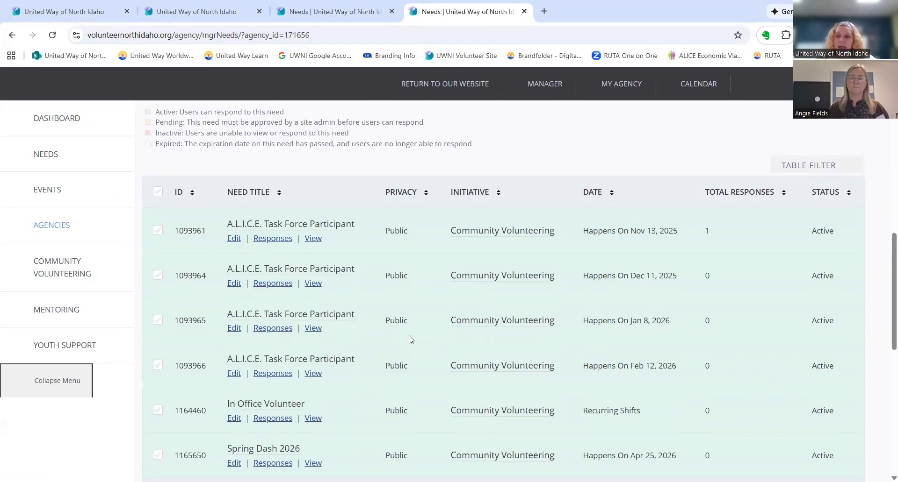
pyautogui.scroll(-6, 417, 335)
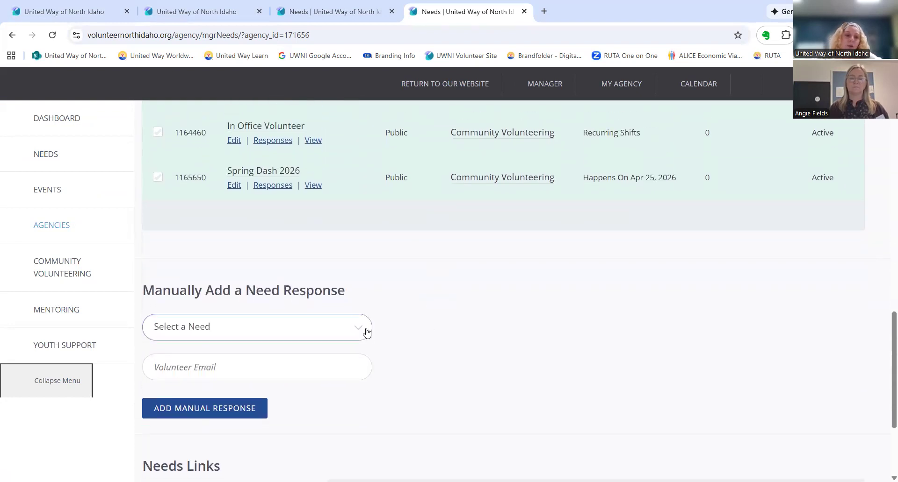
pyautogui.click(367, 332)
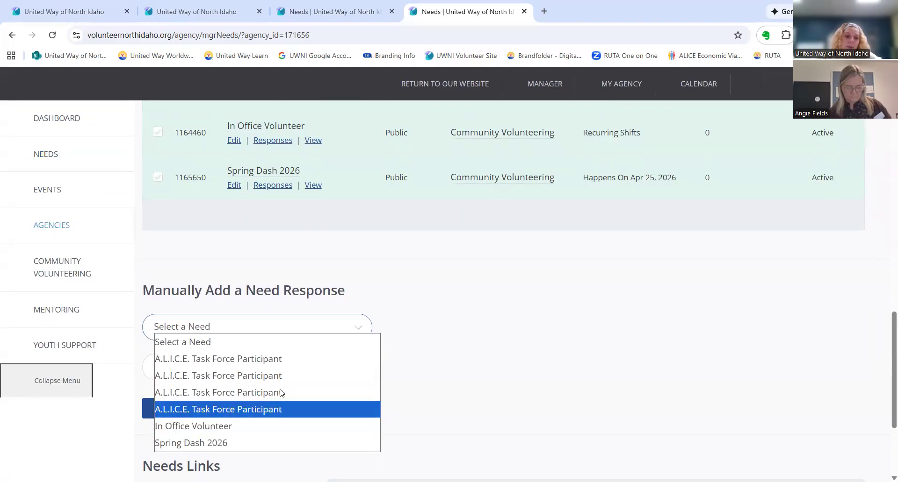
pyautogui.click(279, 359)
pyautogui.click(283, 368)
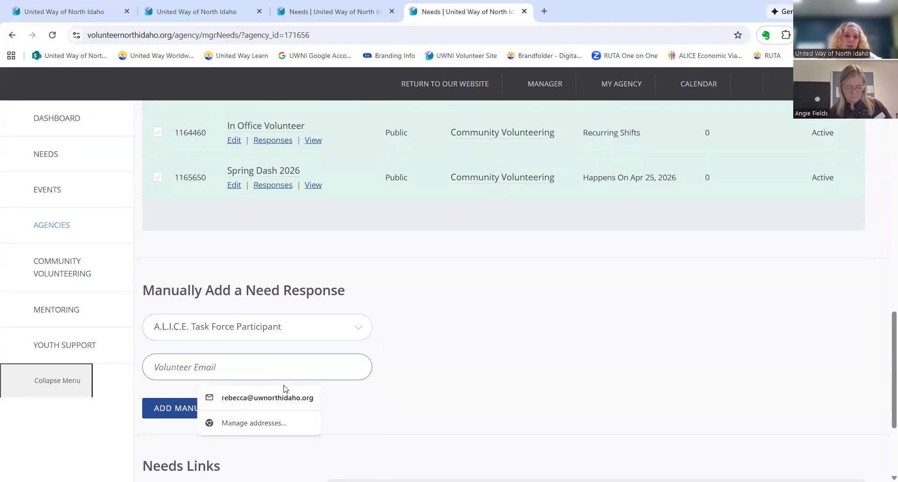
pyautogui.click(280, 397)
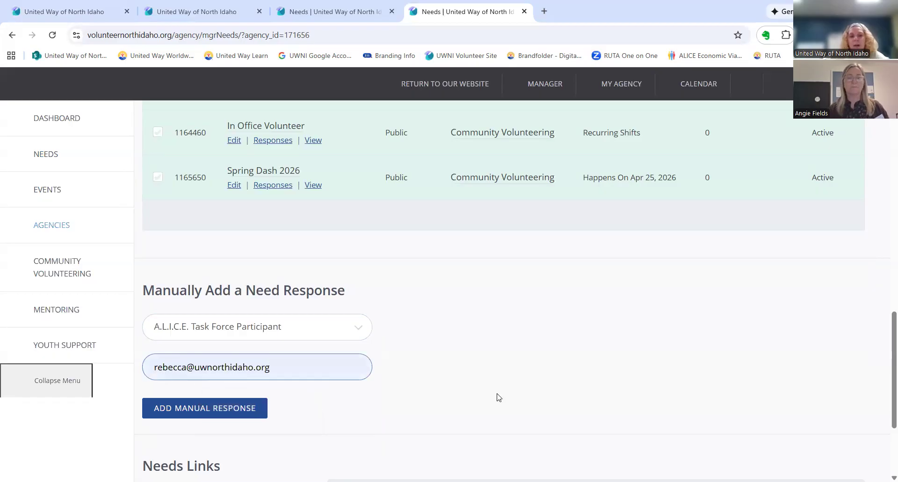
pyautogui.click(195, 410)
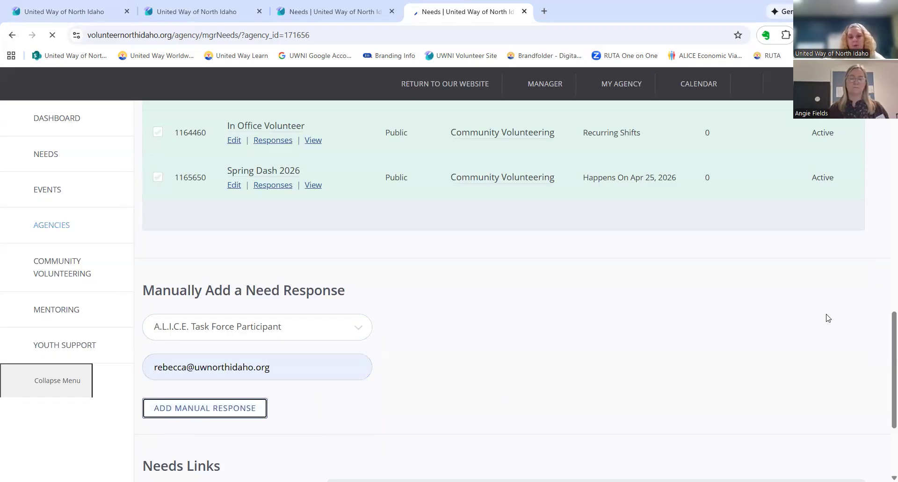
pyautogui.scroll(-5, 586, 403)
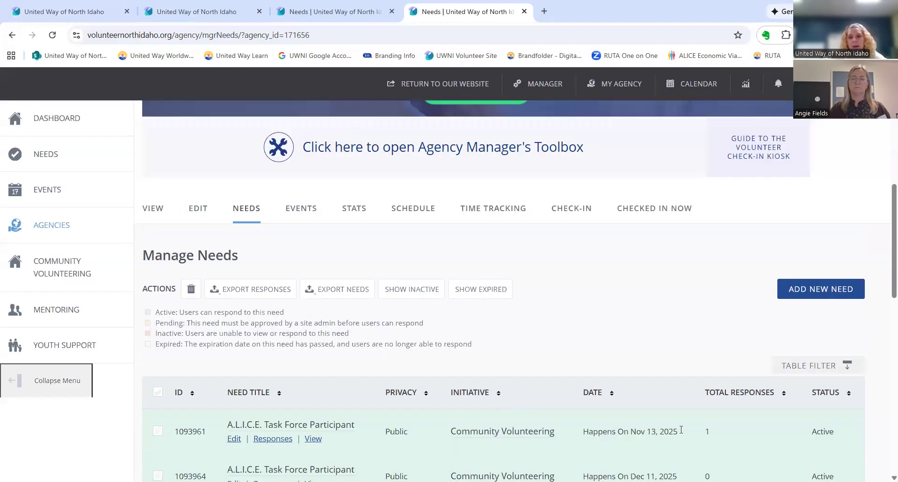
pyautogui.scroll(8, 364, 388)
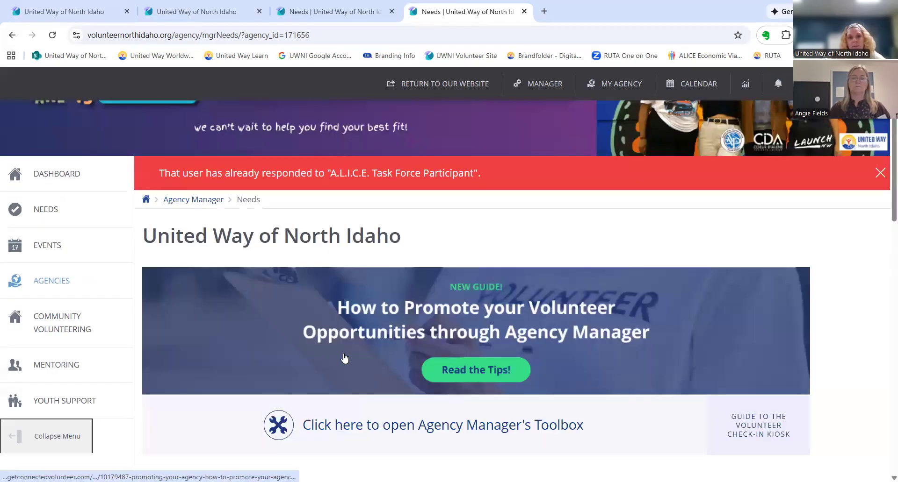
# - Add more hours for the responder to the November 13, 2025 A.L.I.C.E. Task Force Participant need, accepting possible duplicates, and close the responses
pyautogui.scroll(-3, 489, 216)
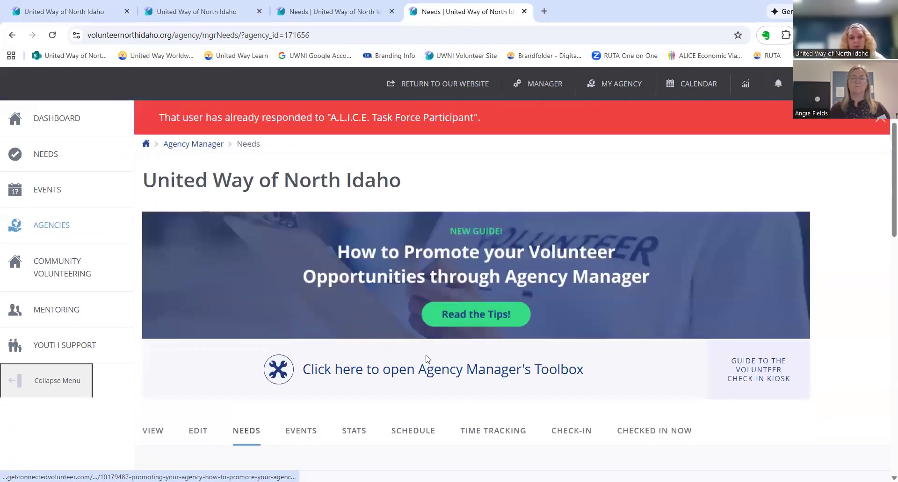
pyautogui.scroll(-5, 425, 359)
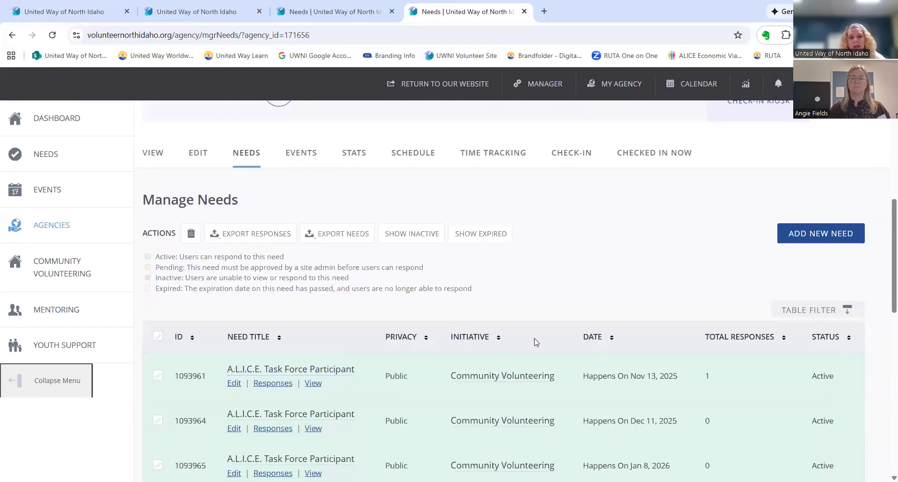
pyautogui.click(277, 387)
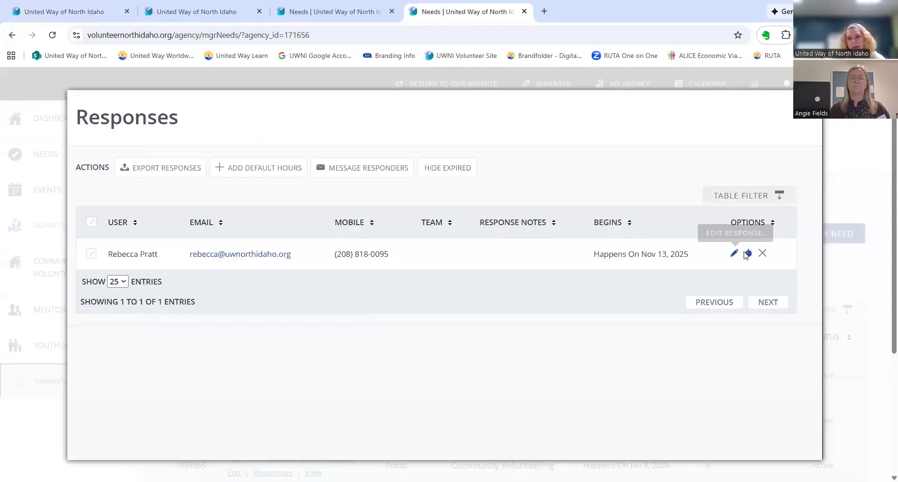
pyautogui.click(747, 253)
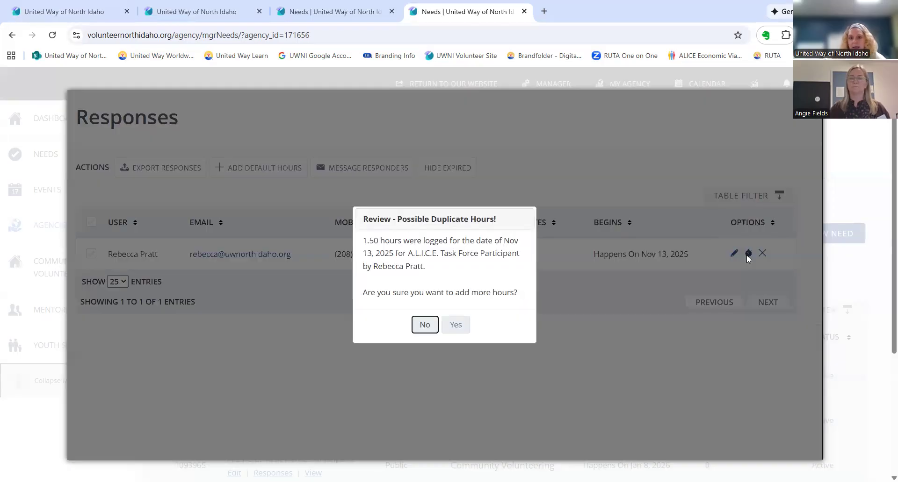
pyautogui.click(455, 325)
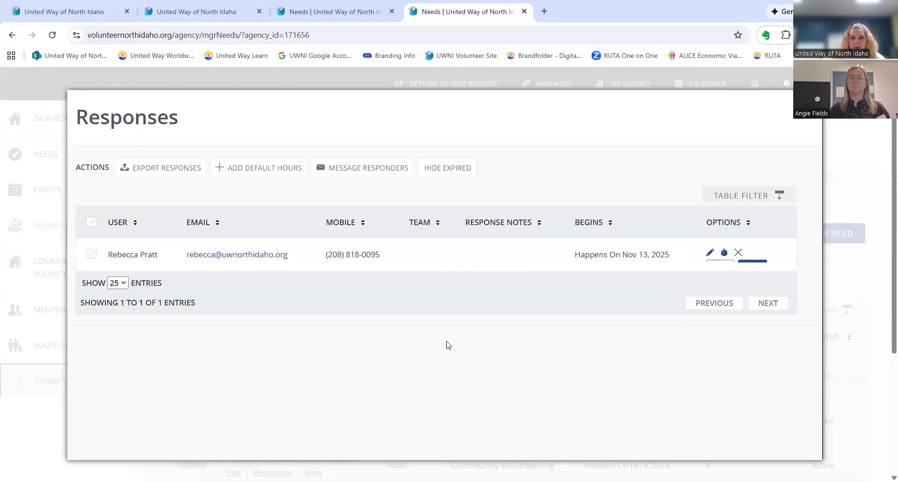
pyautogui.click(752, 271)
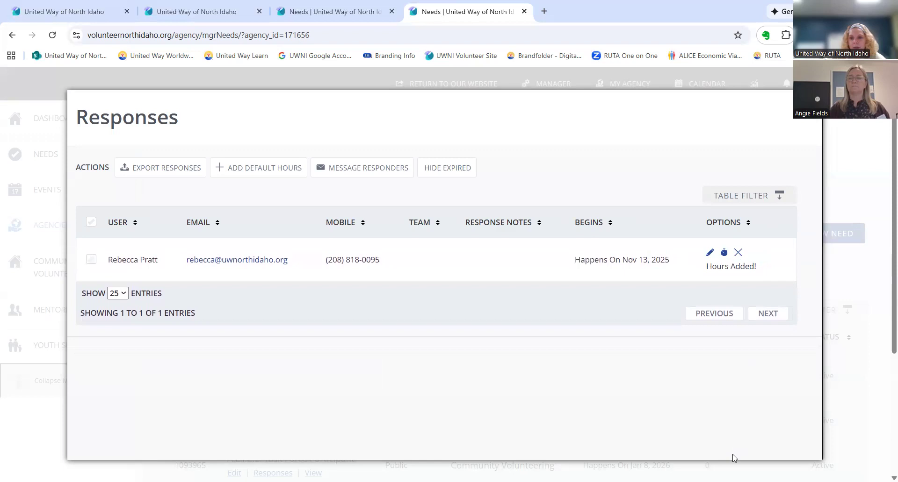
pyautogui.click(830, 231)
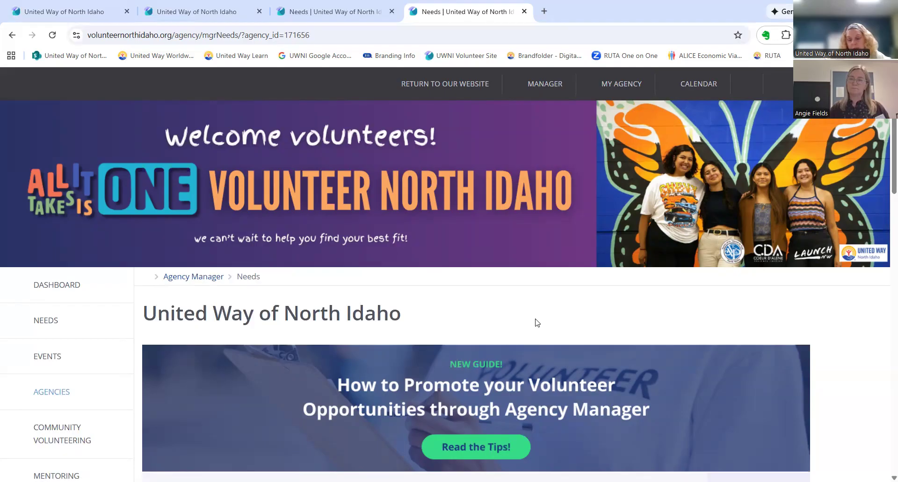
# - Look over the agency's Manage Needs list and its available actions
pyautogui.scroll(-5, 537, 323)
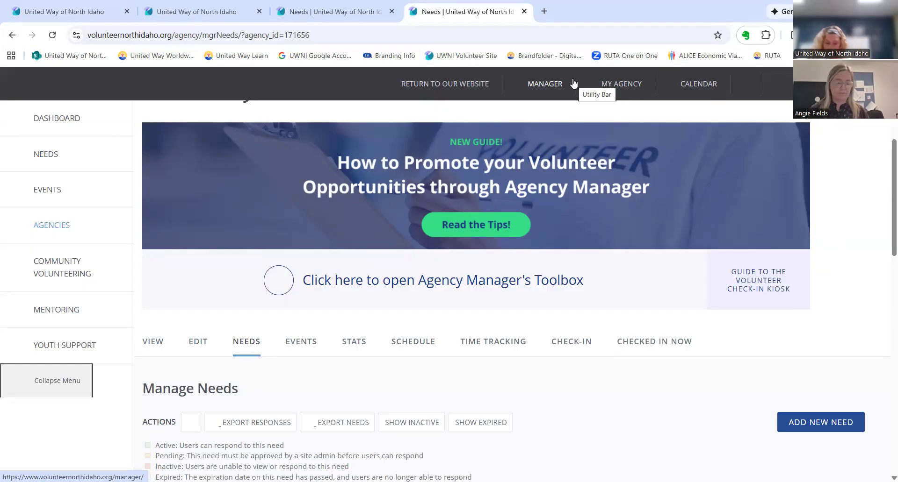
pyautogui.scroll(-8, 574, 83)
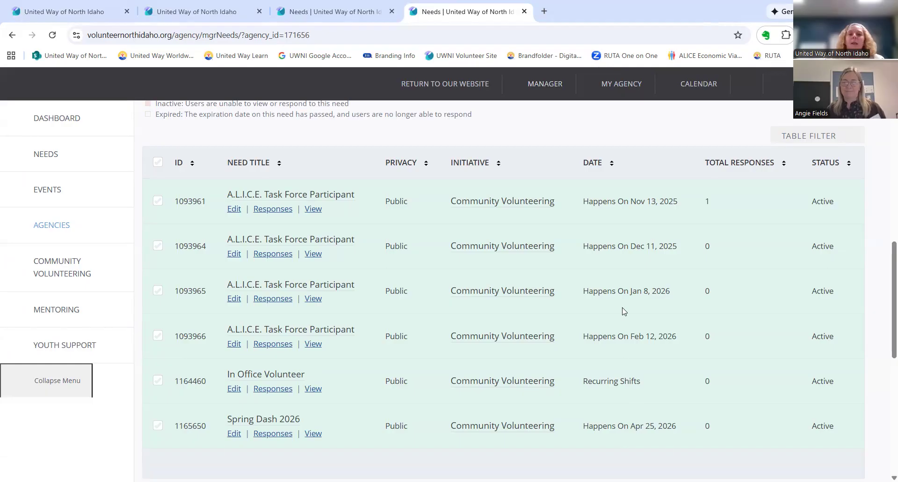
pyautogui.scroll(1, 380, 364)
pyautogui.scroll(2, 359, 306)
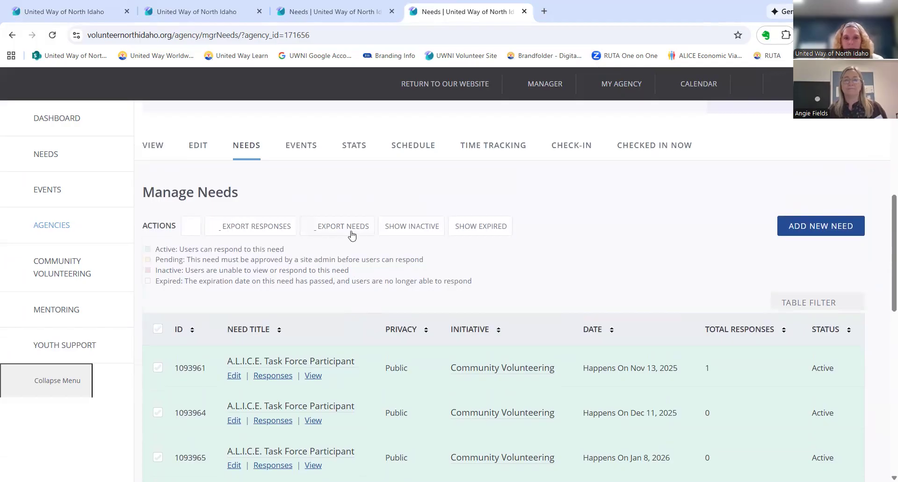
# - Select the In Office Volunteer need in the Manage Needs list and export its responses
pyautogui.scroll(-3, 216, 390)
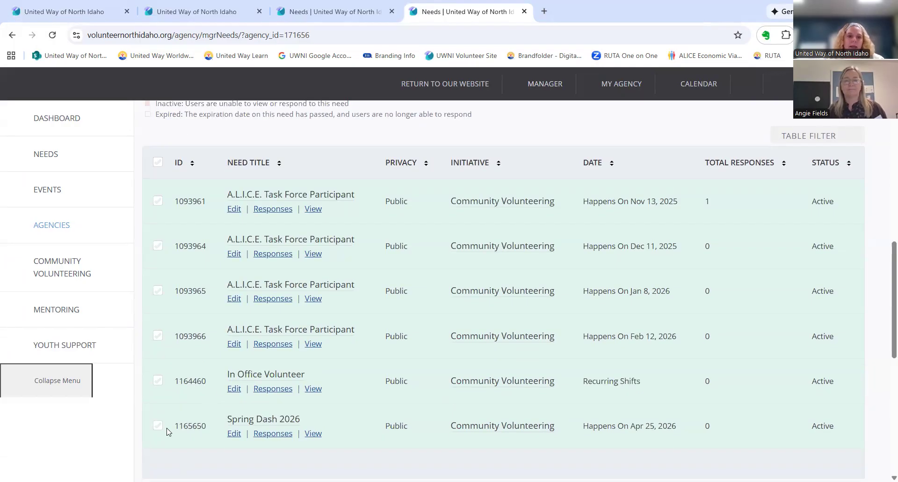
pyautogui.click(158, 381)
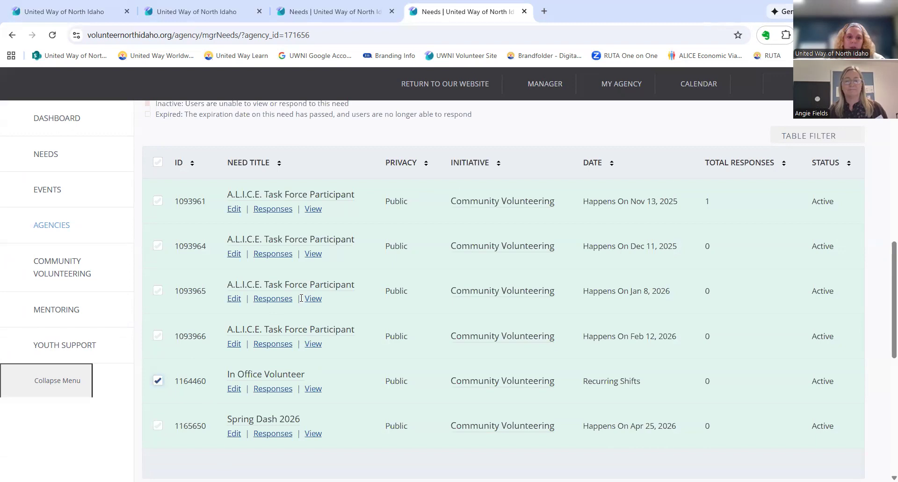
pyautogui.scroll(2, 301, 298)
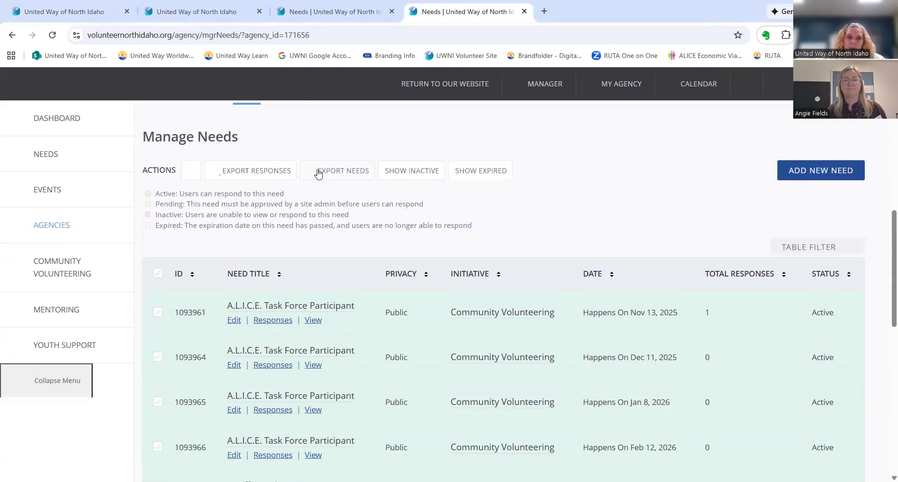
pyautogui.click(255, 170)
pyautogui.click(431, 312)
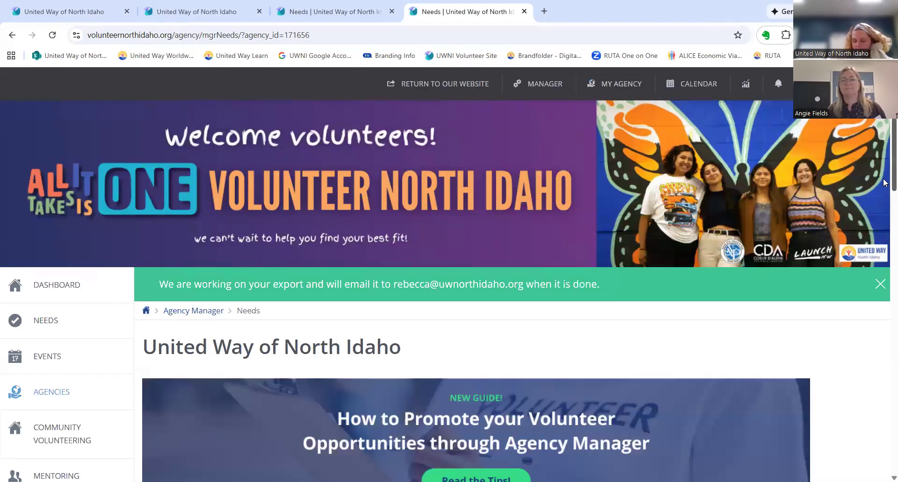
# - Open the agency's response statistics and export the responses for 10/13/25 to 11/13/25
pyautogui.scroll(-5, 604, 337)
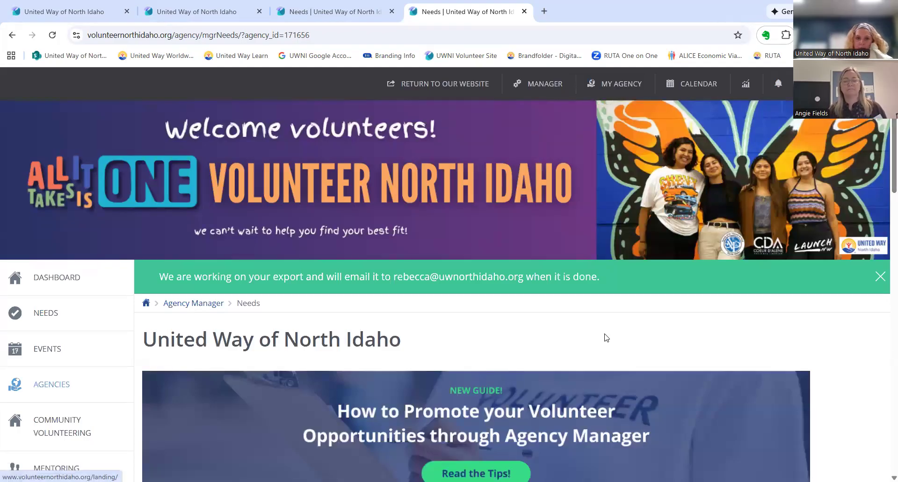
pyautogui.scroll(-2, 612, 334)
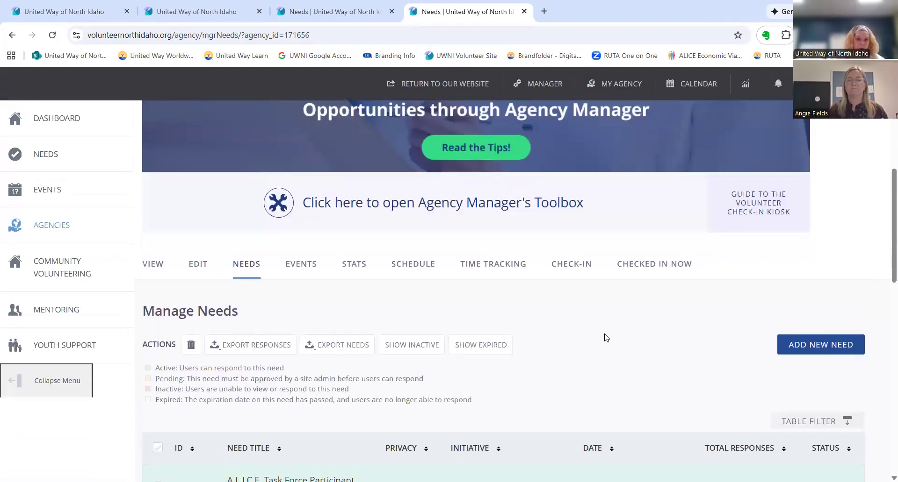
pyautogui.click(356, 275)
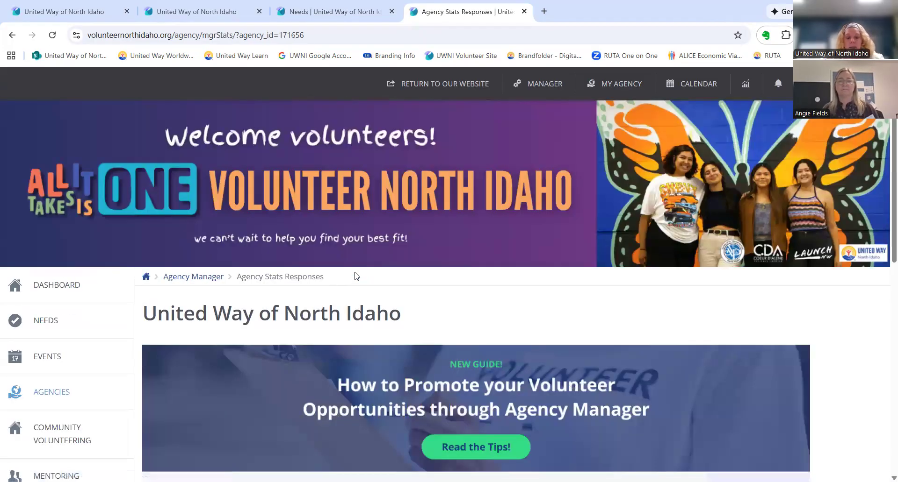
pyautogui.scroll(-8, 357, 276)
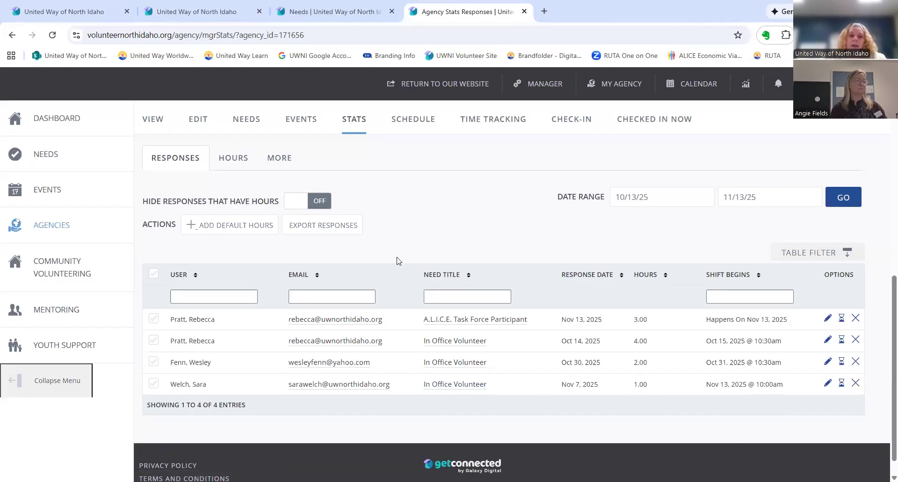
pyautogui.click(339, 231)
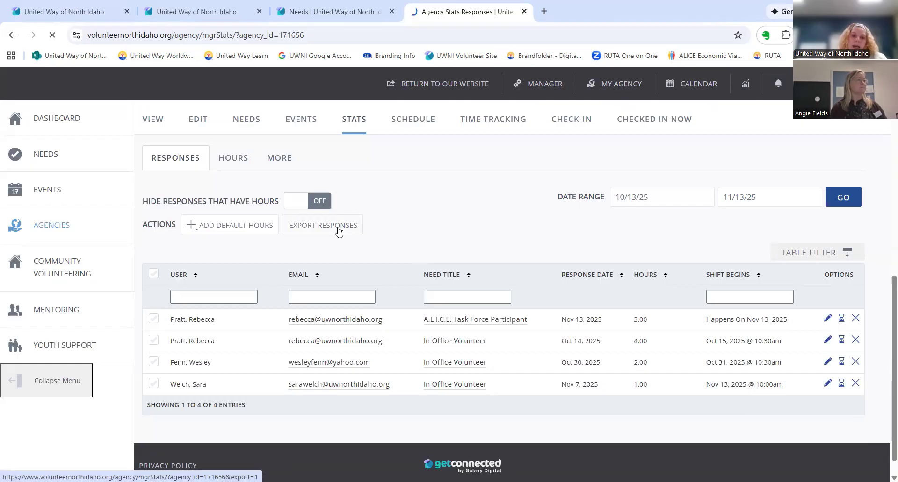
# - Hide the Email and Shift Begins columns in the stats responses table, and try showing the Phone column before hiding it again
pyautogui.scroll(-3, 639, 376)
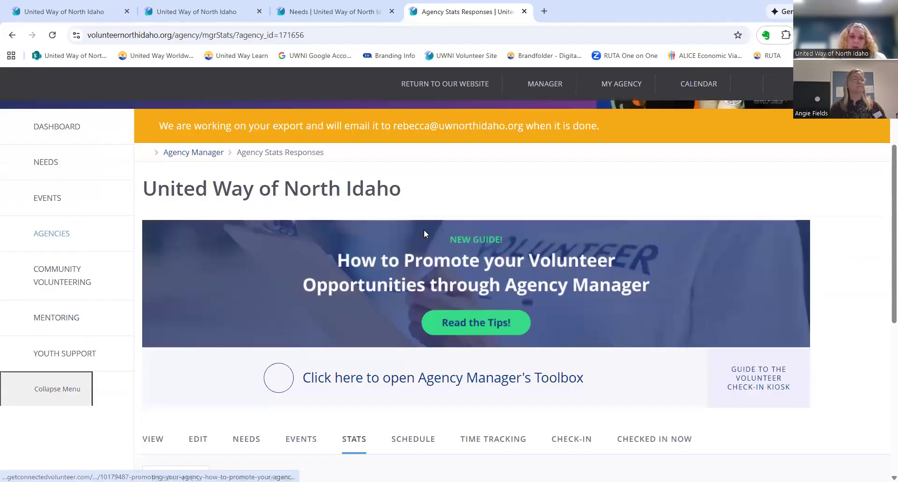
pyautogui.scroll(2, 474, 420)
pyautogui.scroll(-6, 473, 392)
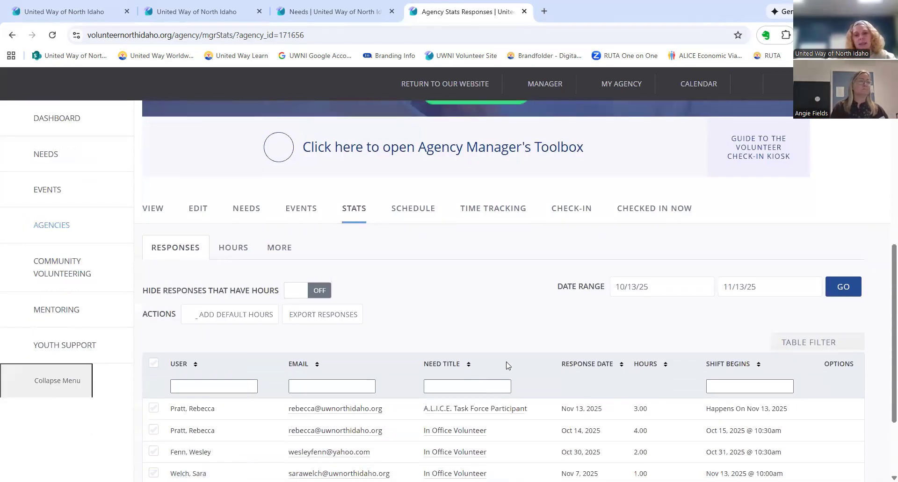
pyautogui.scroll(-2, 547, 358)
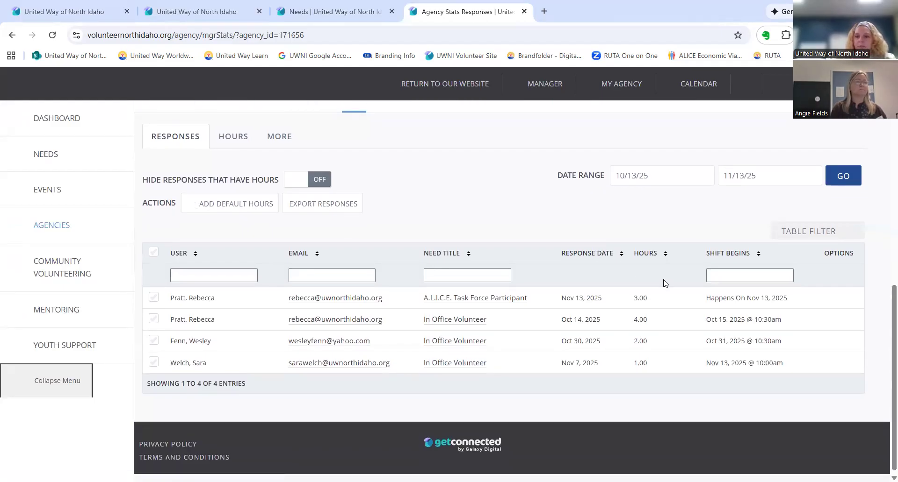
pyautogui.click(839, 231)
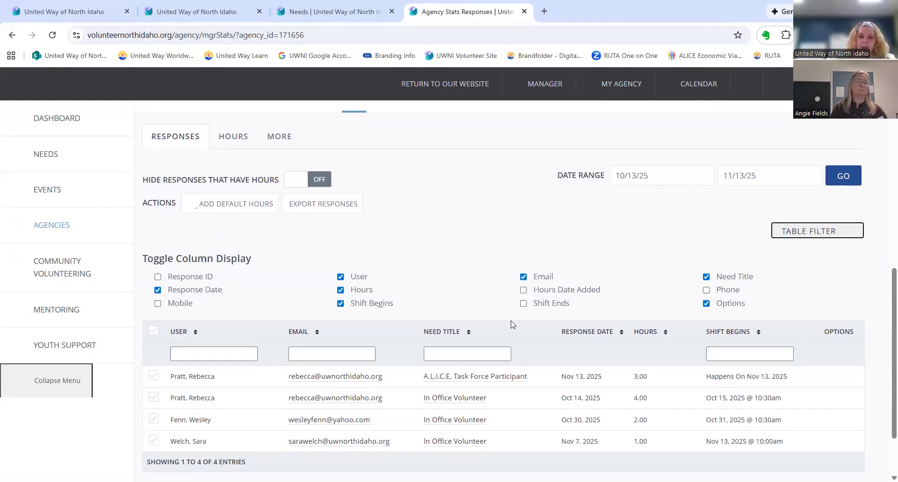
pyautogui.click(524, 277)
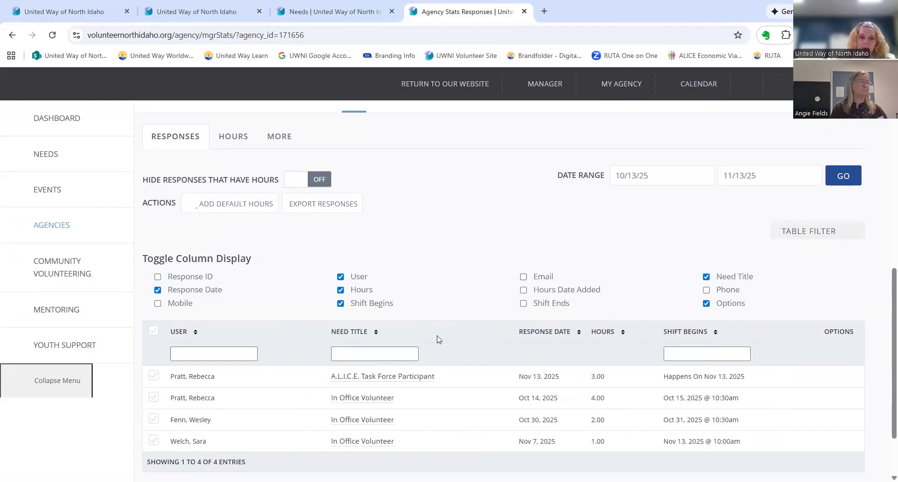
pyautogui.click(340, 304)
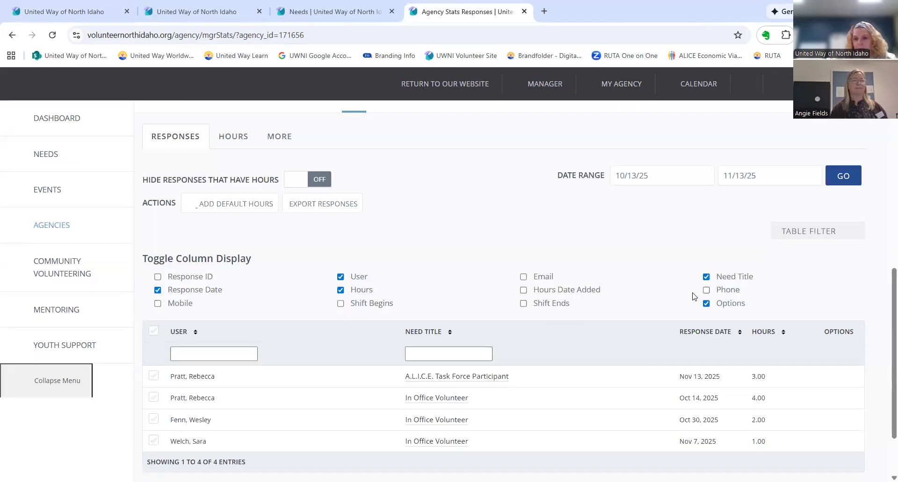
pyautogui.click(706, 291)
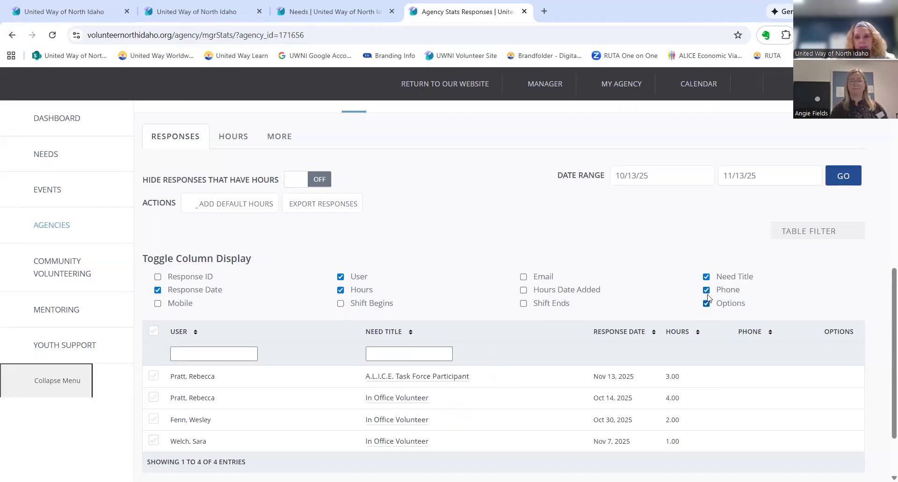
pyautogui.click(706, 290)
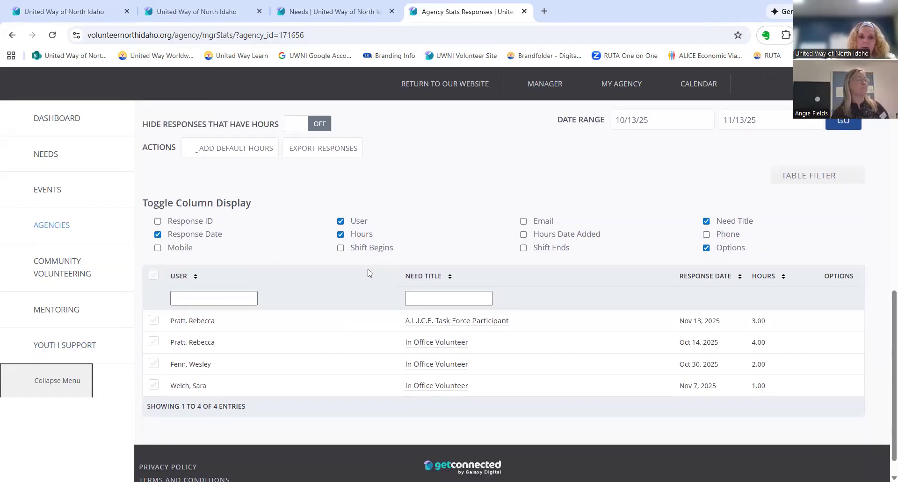
# - View the personal volunteer profile and look over its logged hours, activity feed, causes and interests
pyautogui.scroll(2, 369, 273)
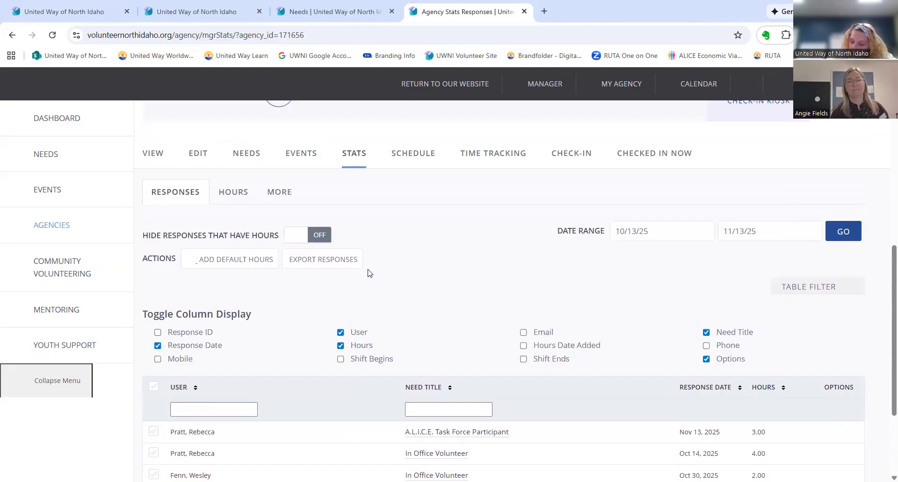
pyautogui.scroll(3, 370, 273)
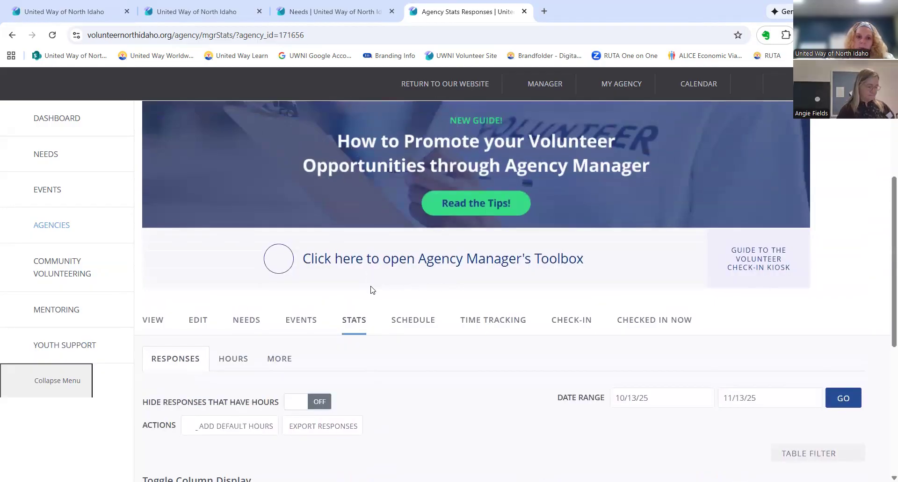
pyautogui.scroll(2, 450, 297)
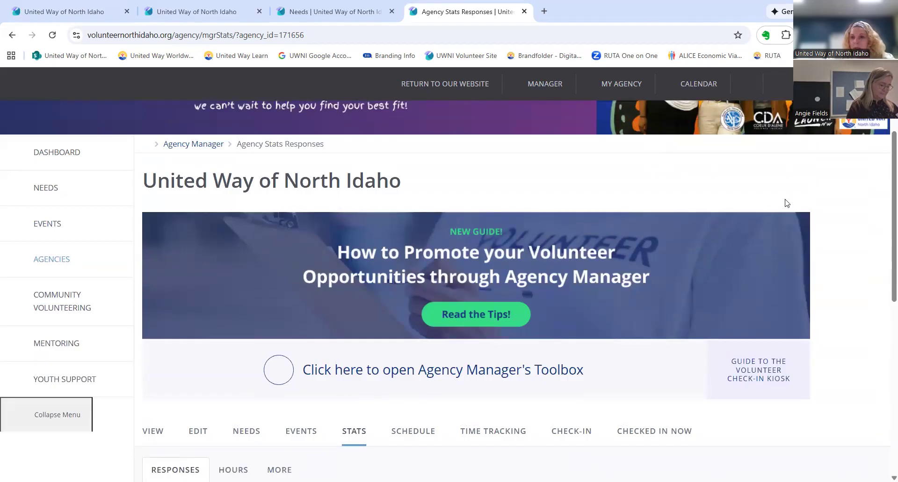
pyautogui.moveTo(814, 84)
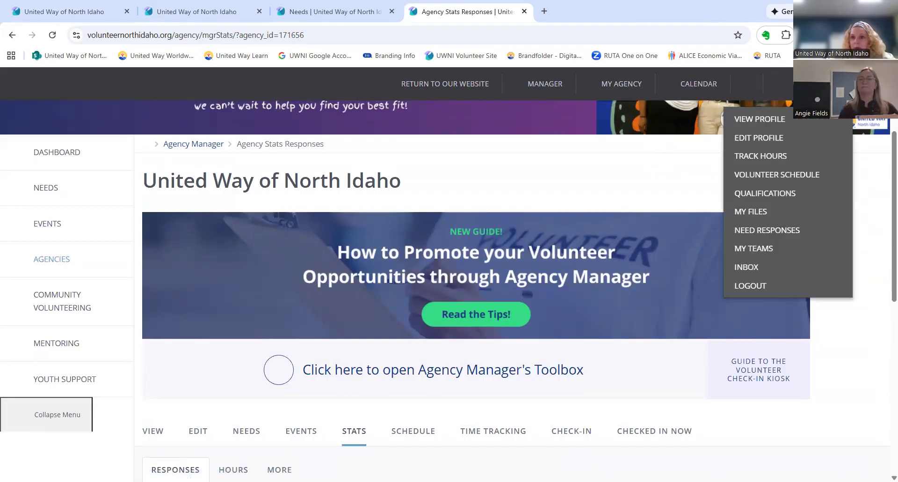
pyautogui.click(781, 122)
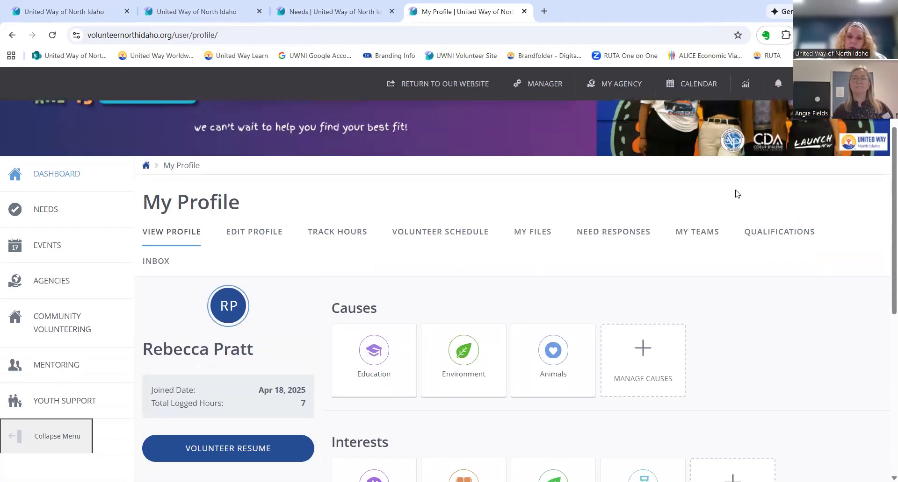
pyautogui.scroll(-1, 737, 194)
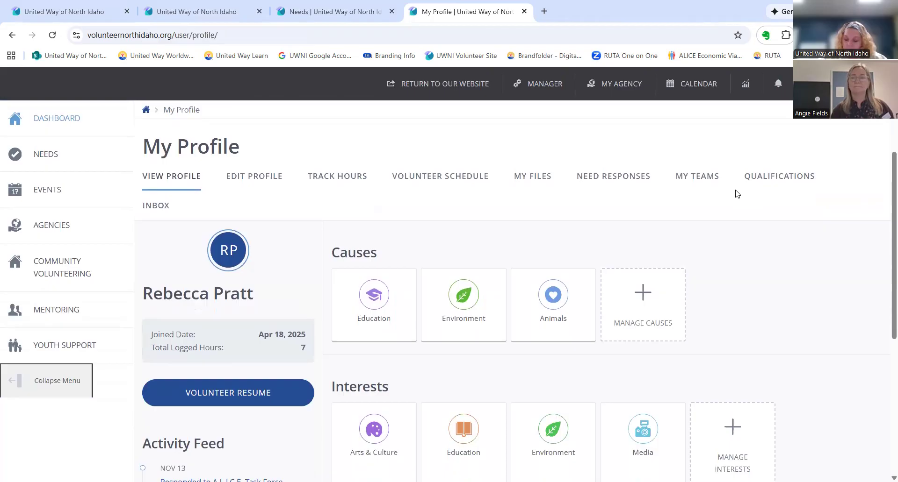
pyautogui.scroll(-3, 316, 208)
pyautogui.scroll(2, 313, 208)
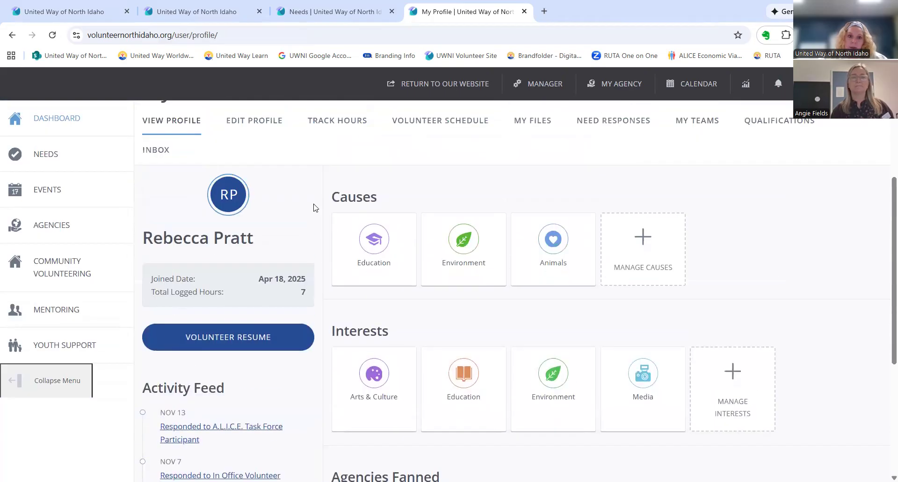
pyautogui.scroll(2, 314, 208)
# - Open the profile for editing and bring up the email preferences from its Data and Communication Settings
pyautogui.click(260, 227)
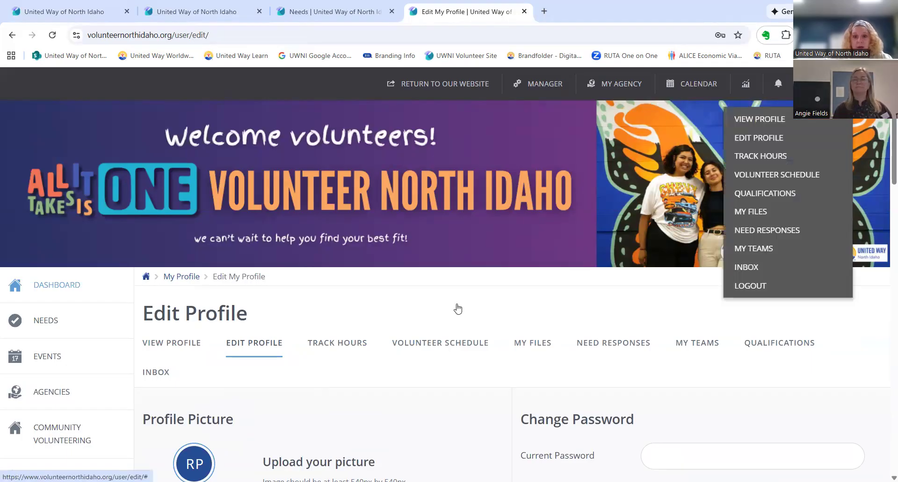
pyautogui.scroll(-5, 420, 340)
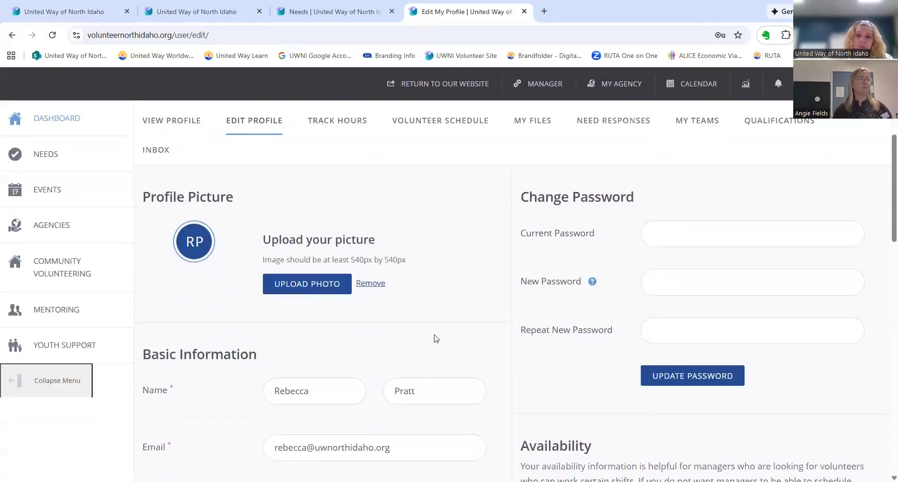
pyautogui.scroll(-10, 435, 338)
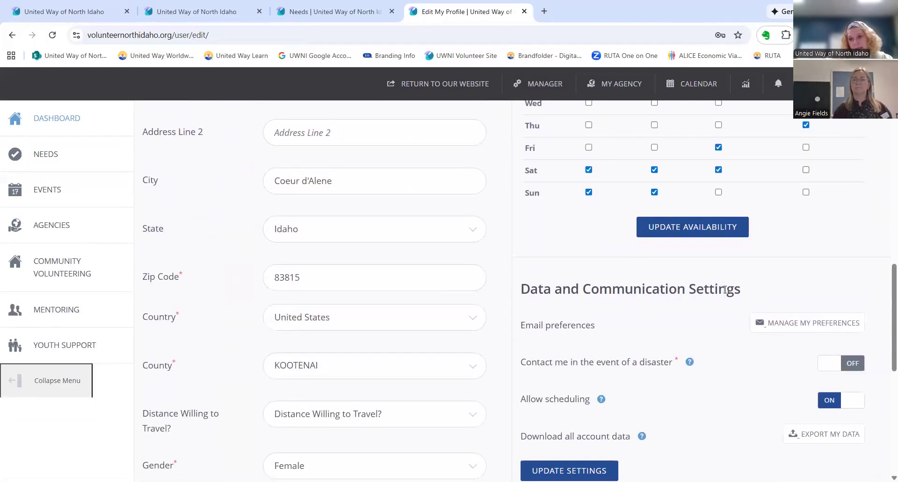
pyautogui.click(802, 329)
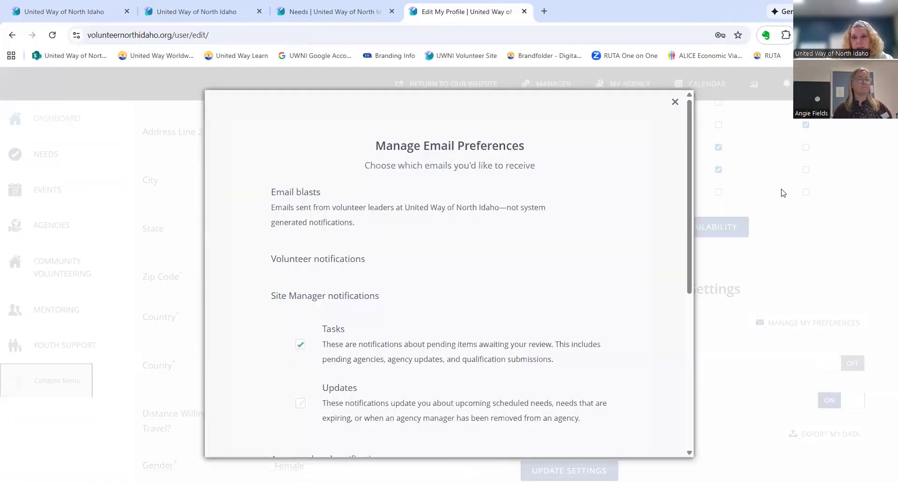
# - Review the email blast, volunteer, site manager and agency-related notification options in the email preferences
pyautogui.scroll(-2, 463, 200)
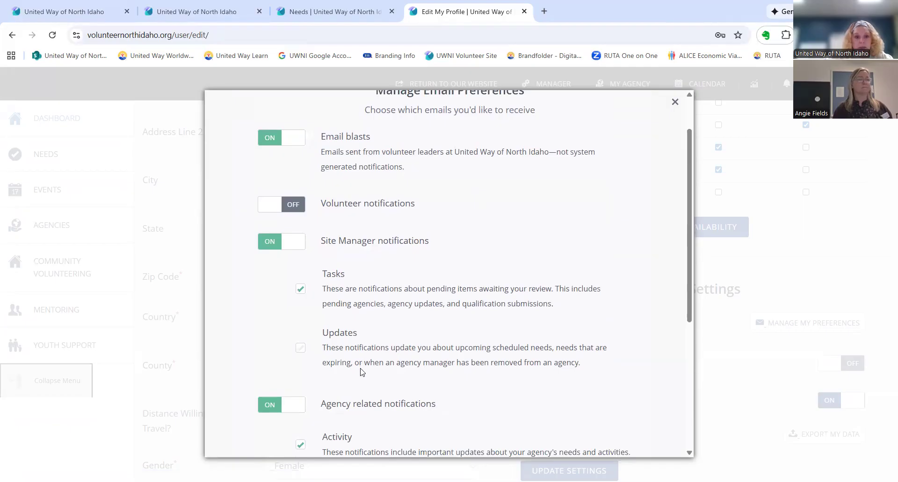
pyautogui.scroll(-4, 366, 375)
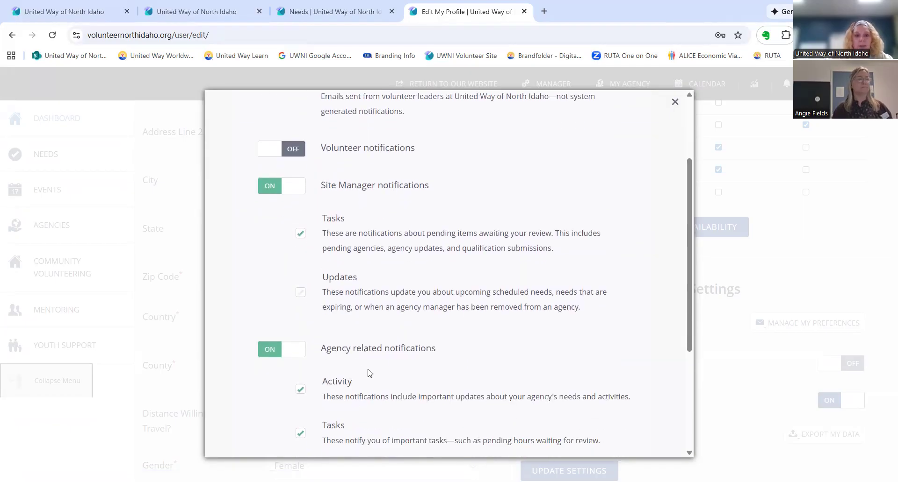
pyautogui.scroll(-3, 371, 372)
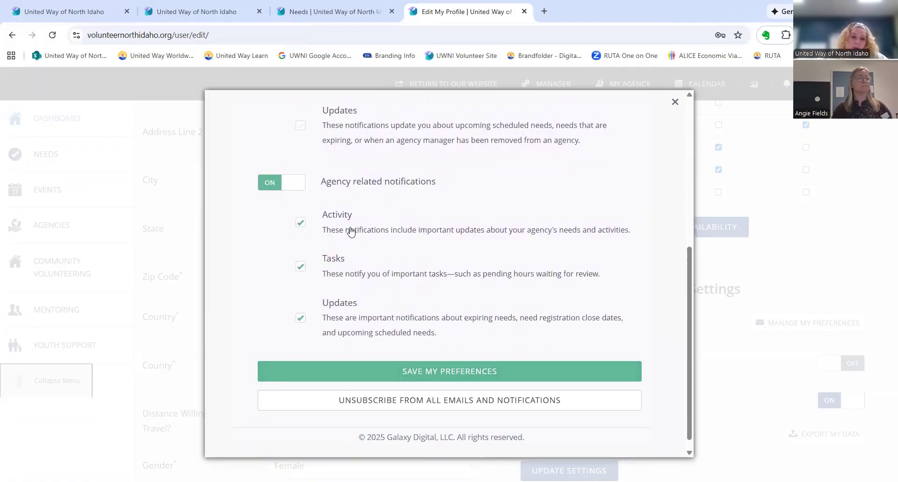
pyautogui.scroll(1, 358, 321)
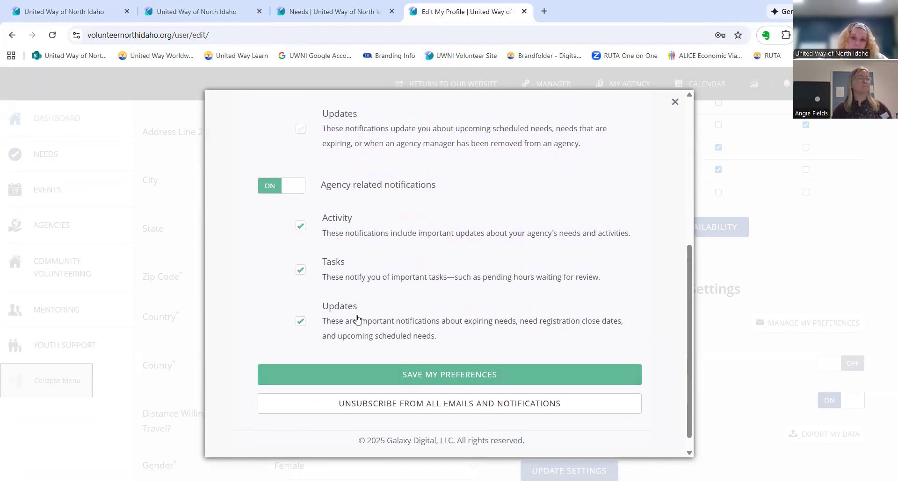
pyautogui.scroll(4, 357, 320)
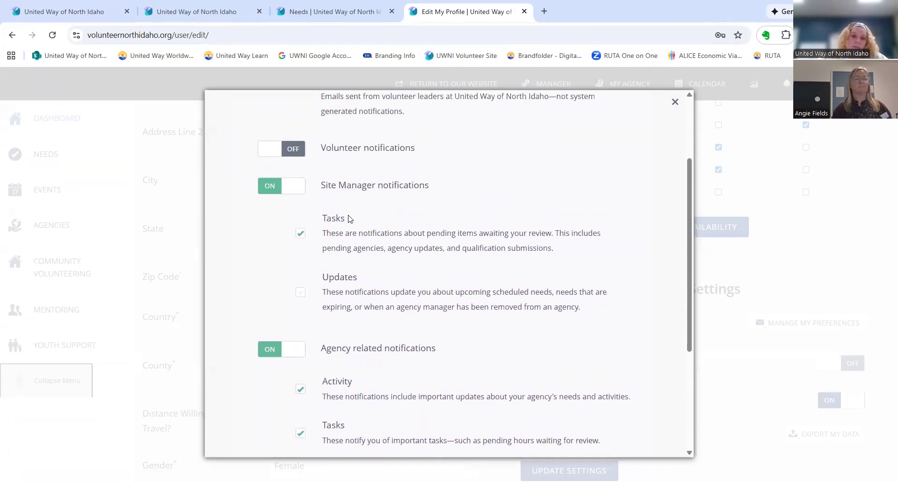
pyautogui.scroll(1, 356, 314)
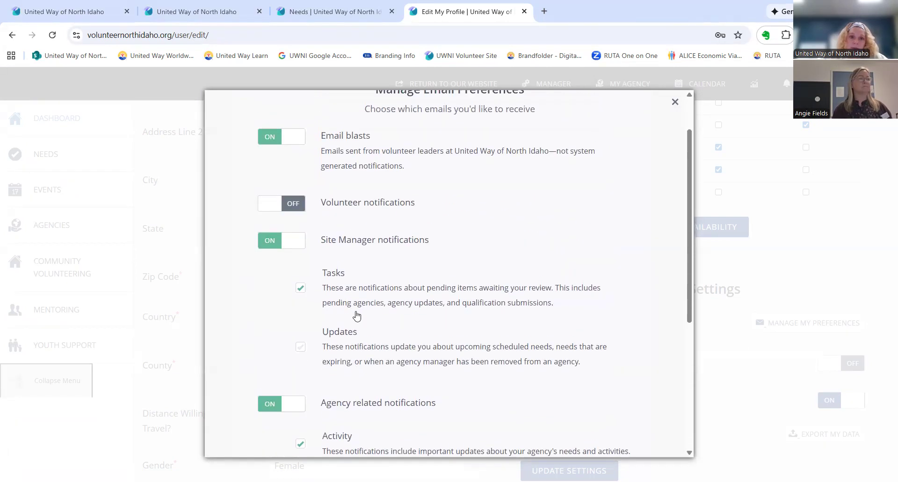
pyautogui.scroll(1, 357, 316)
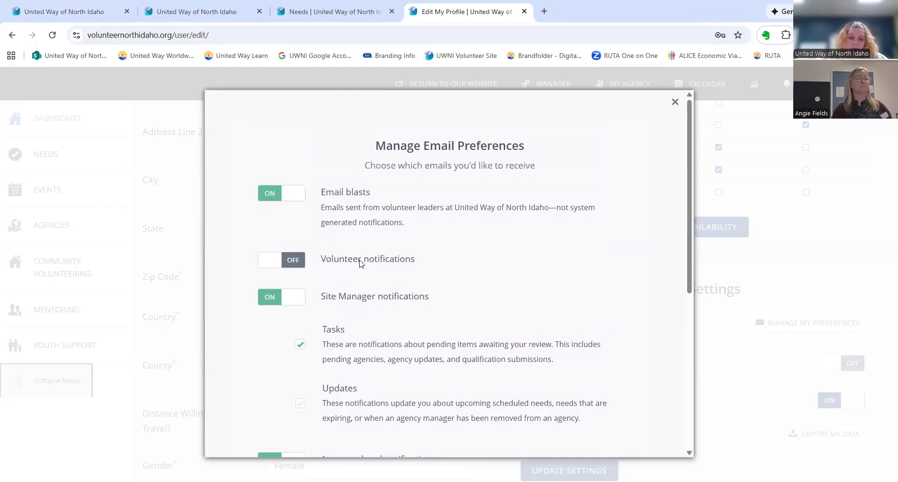
# - Read through the remaining email preferences down to the save and unsubscribe options, and close them without saving
pyautogui.scroll(-1, 541, 299)
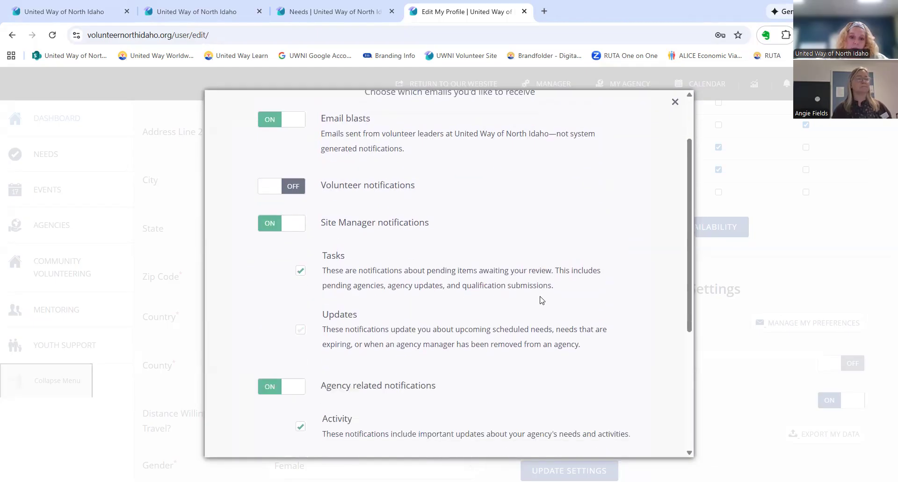
pyautogui.scroll(-2, 541, 299)
pyautogui.scroll(-1, 541, 300)
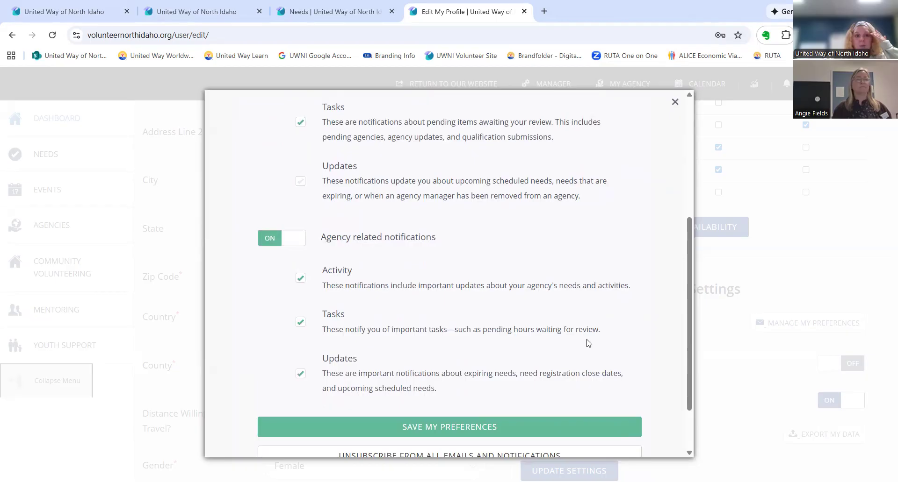
pyautogui.scroll(-3, 586, 345)
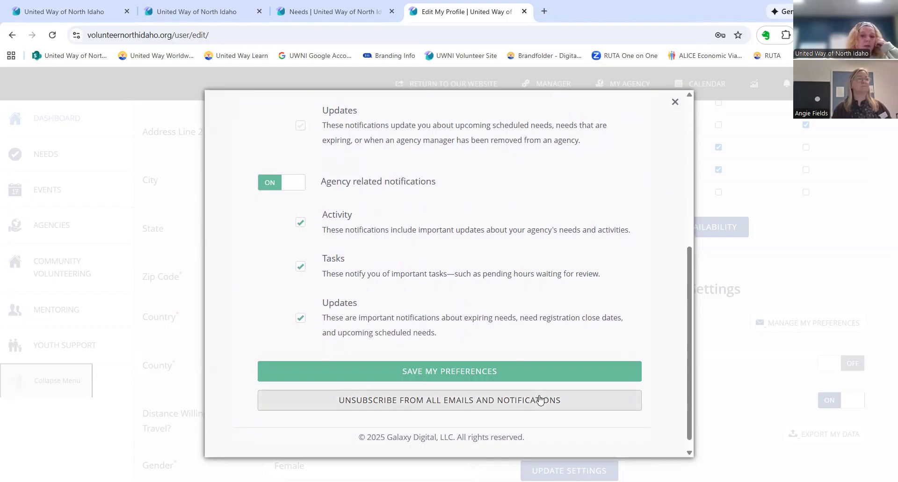
pyautogui.click(675, 103)
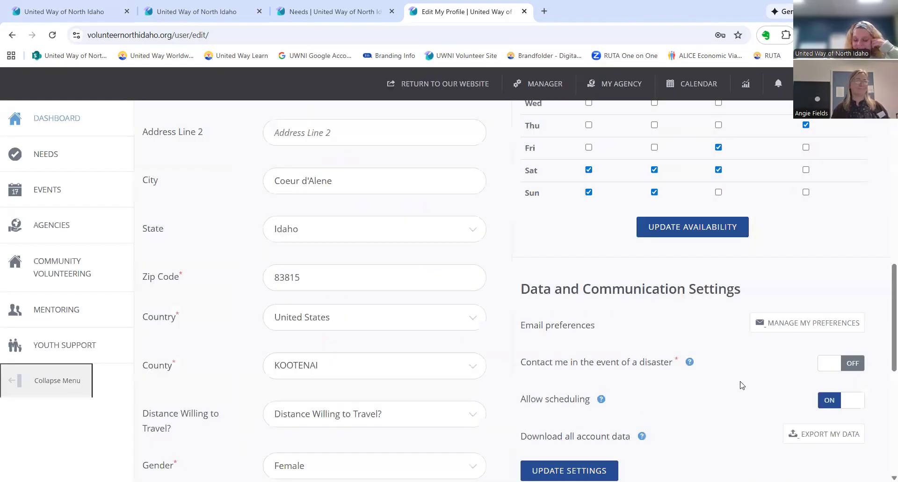
# - Look over the Data and Communication Settings and the weekly availability on the profile editing page
pyautogui.scroll(-1, 760, 383)
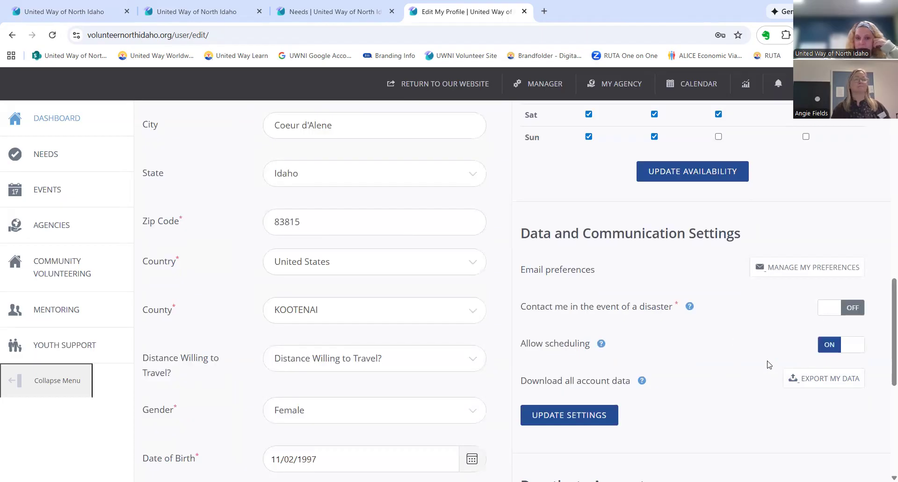
pyautogui.scroll(10, 622, 335)
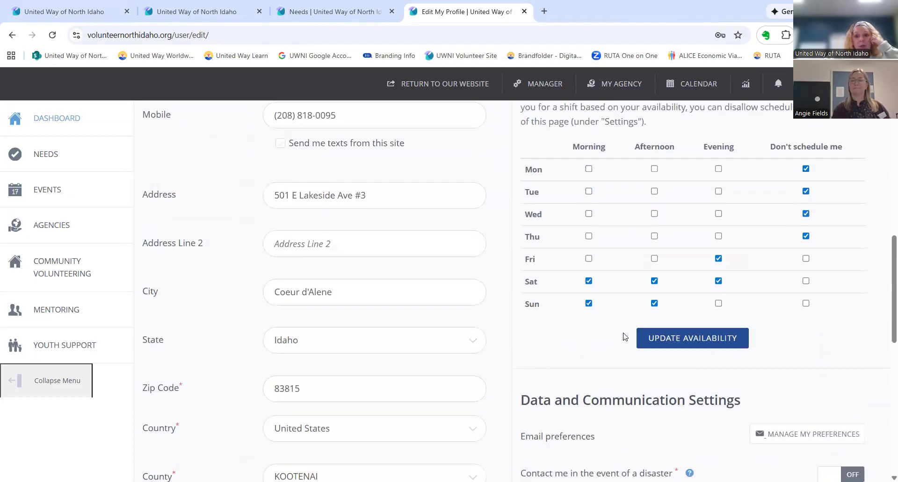
pyautogui.scroll(5, 627, 338)
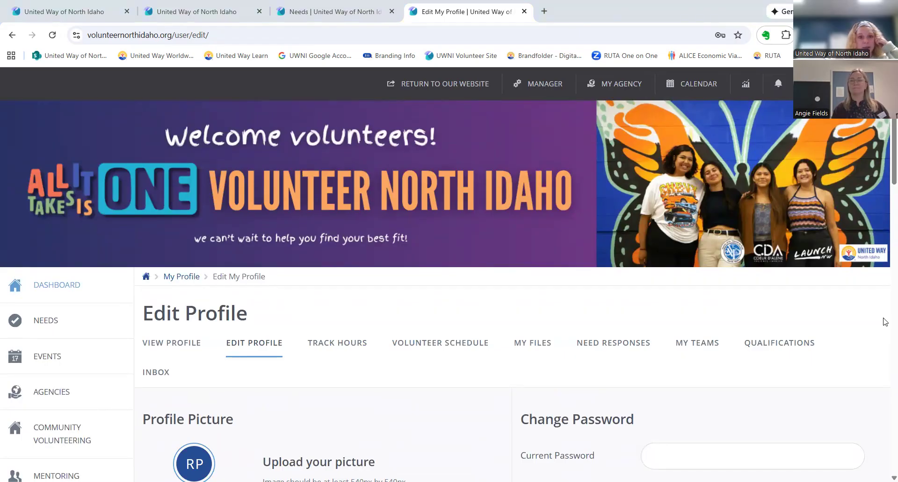
# - Close the extra link-check page and look over the profile's volunteer schedule with its filter and November 2025 calendar
pyautogui.click(539, 330)
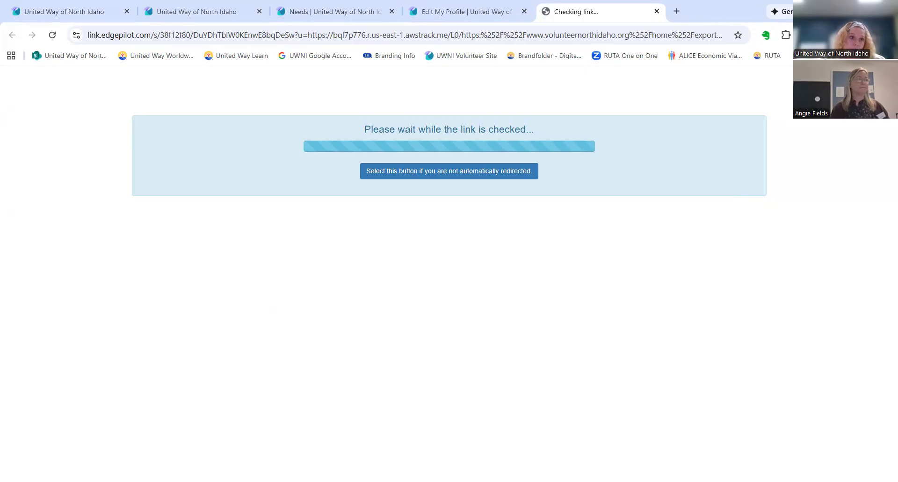
pyautogui.click(657, 11)
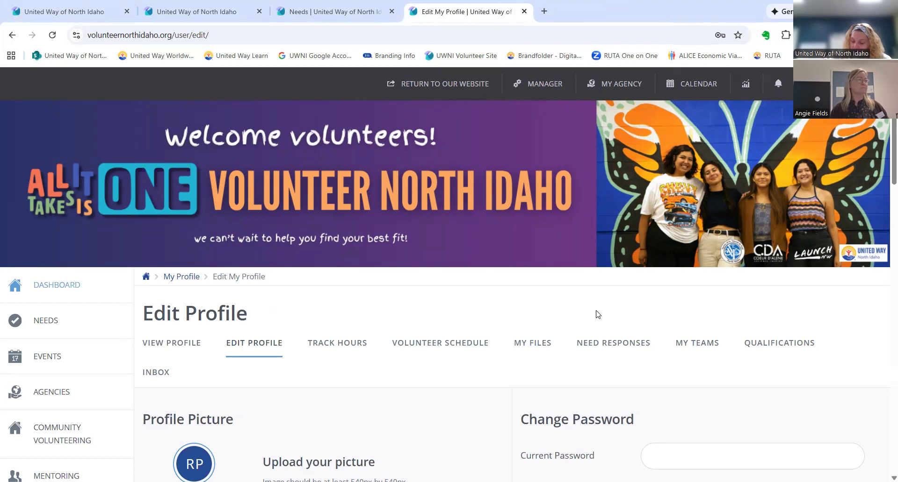
pyautogui.click(466, 350)
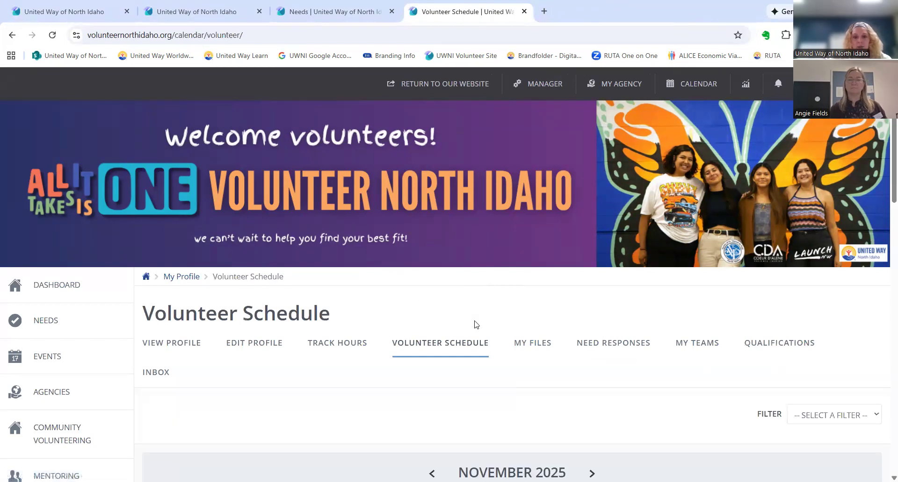
pyautogui.scroll(-2, 495, 312)
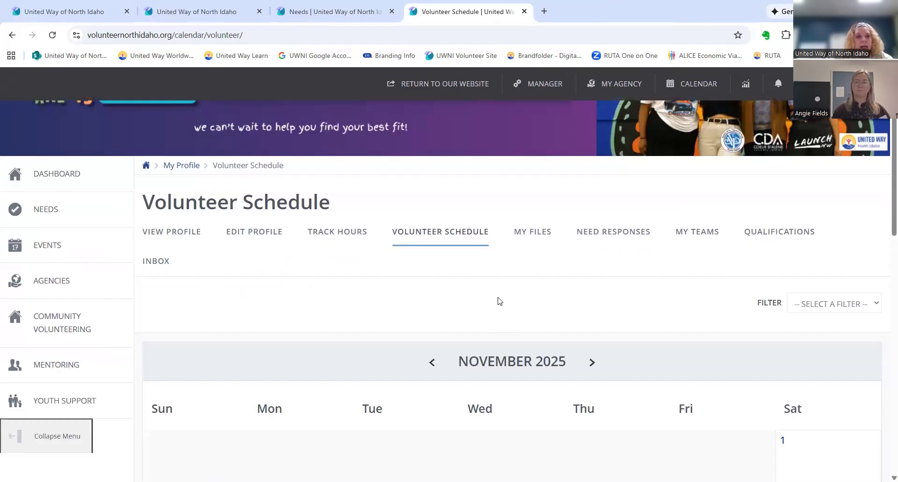
pyautogui.scroll(-4, 498, 297)
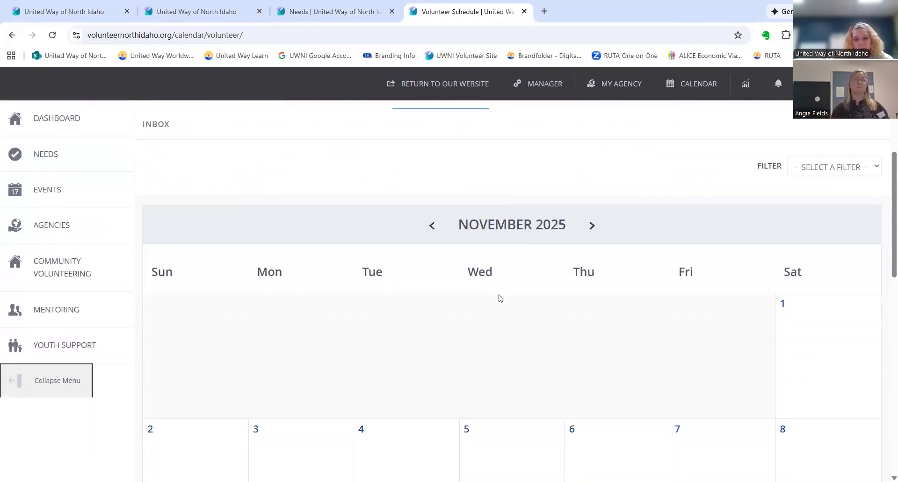
pyautogui.scroll(4, 498, 298)
pyautogui.scroll(-6, 748, 308)
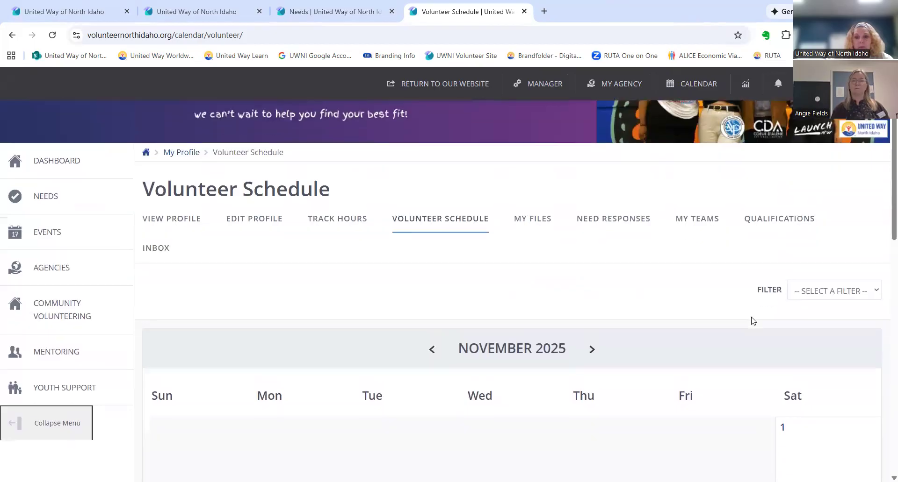
pyautogui.scroll(6, 753, 322)
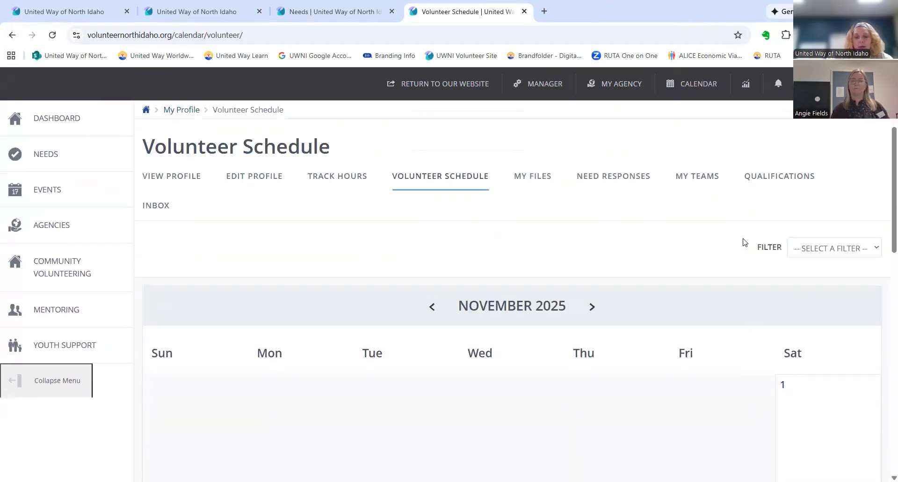
# - Open the agency's own management area and bring up its Schedule page to see the shift capacity legend
pyautogui.click(609, 89)
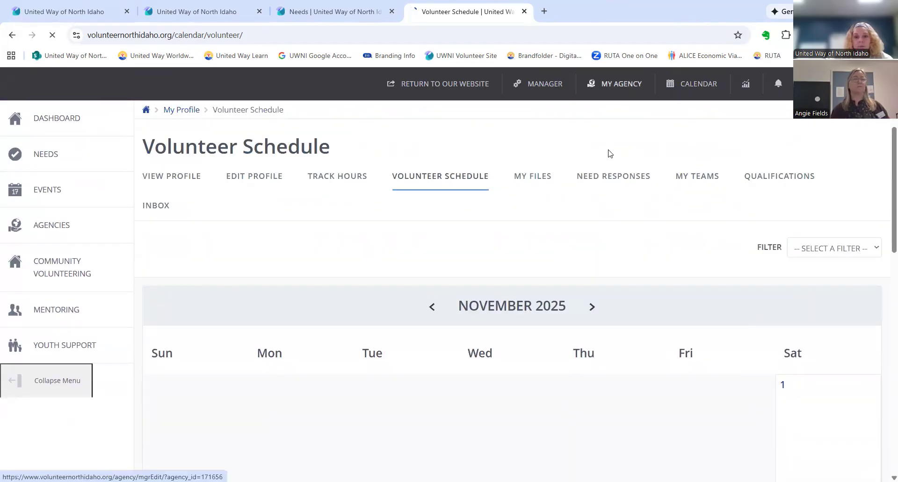
pyautogui.scroll(-1, 561, 381)
pyautogui.scroll(-4, 516, 390)
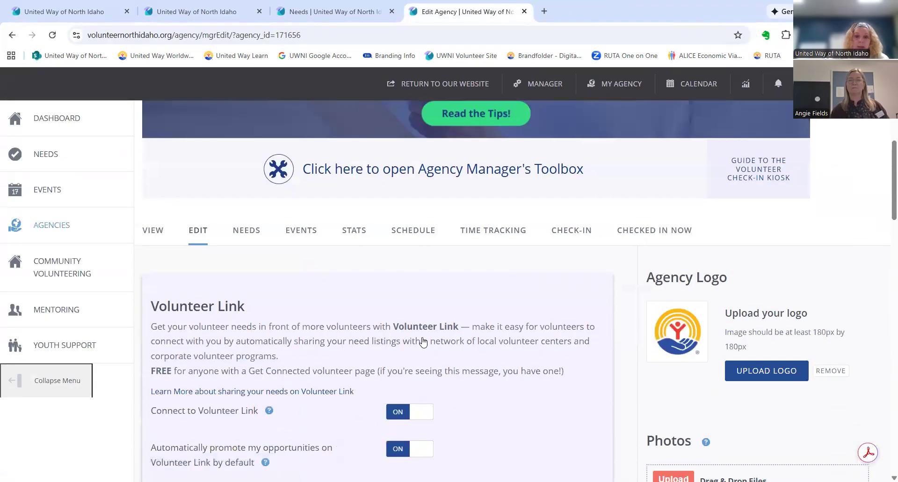
pyautogui.click(413, 231)
pyautogui.scroll(-3, 588, 384)
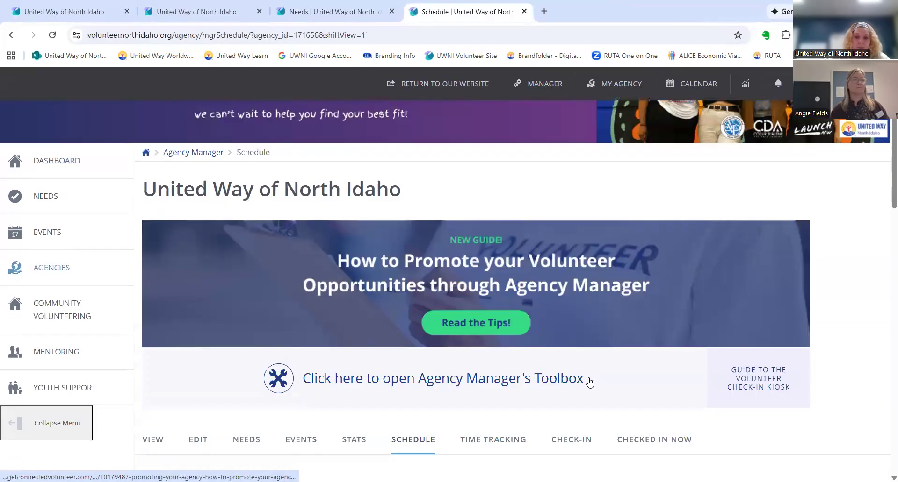
pyautogui.scroll(-7, 588, 383)
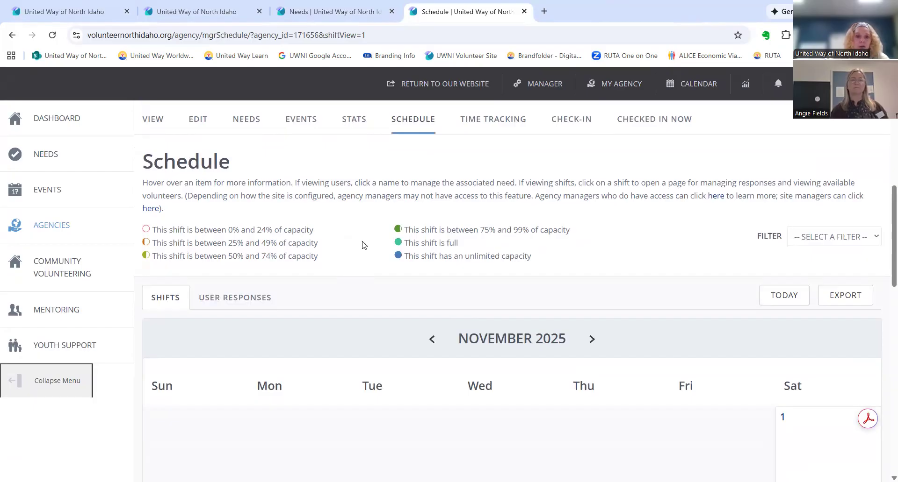
# - Look through the agency's November 2025 shift calendar, checking the details of the In Office Volunteer shift on November 5
pyautogui.scroll(-1, 269, 248)
pyautogui.scroll(-5, 368, 246)
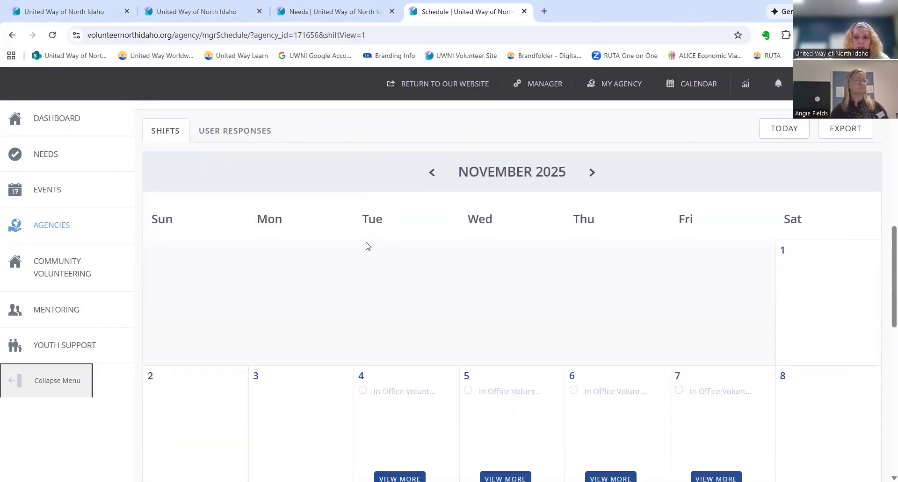
pyautogui.moveTo(372, 285)
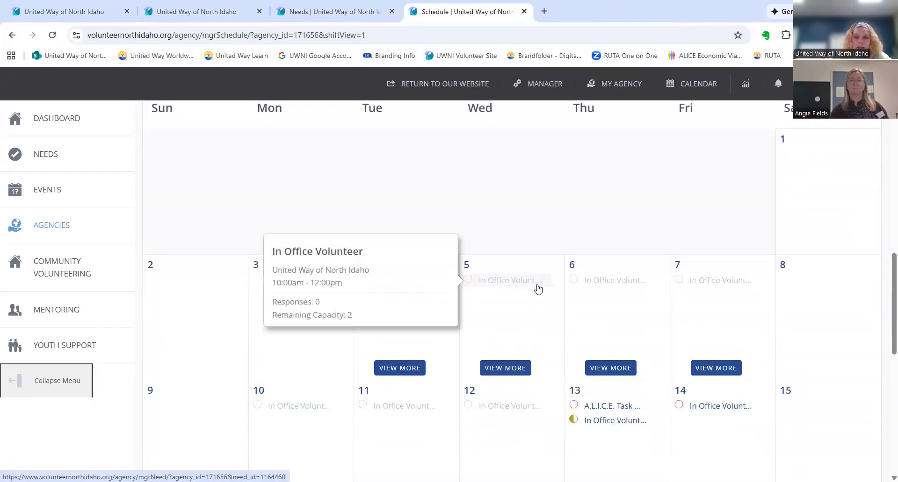
pyautogui.moveTo(382, 418)
pyautogui.scroll(-1, 388, 414)
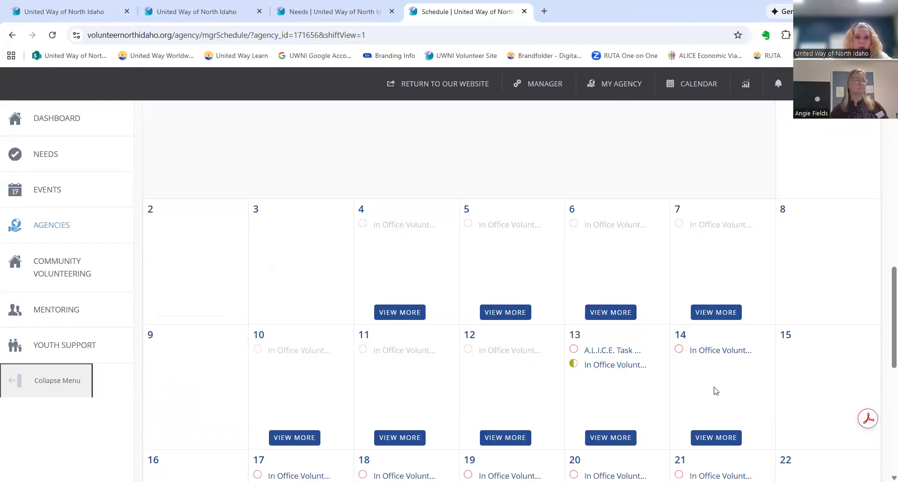
pyautogui.scroll(-5, 713, 392)
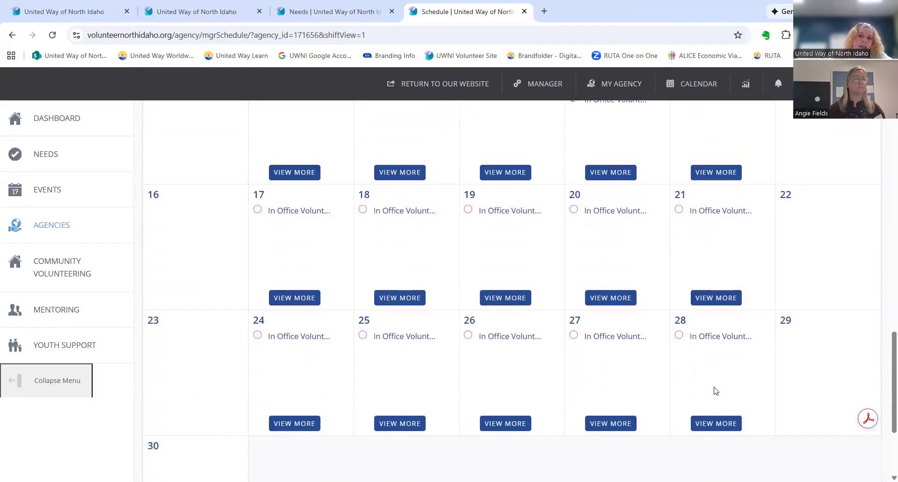
pyautogui.scroll(-1, 714, 391)
pyautogui.scroll(-1, 714, 388)
pyautogui.scroll(9, 715, 387)
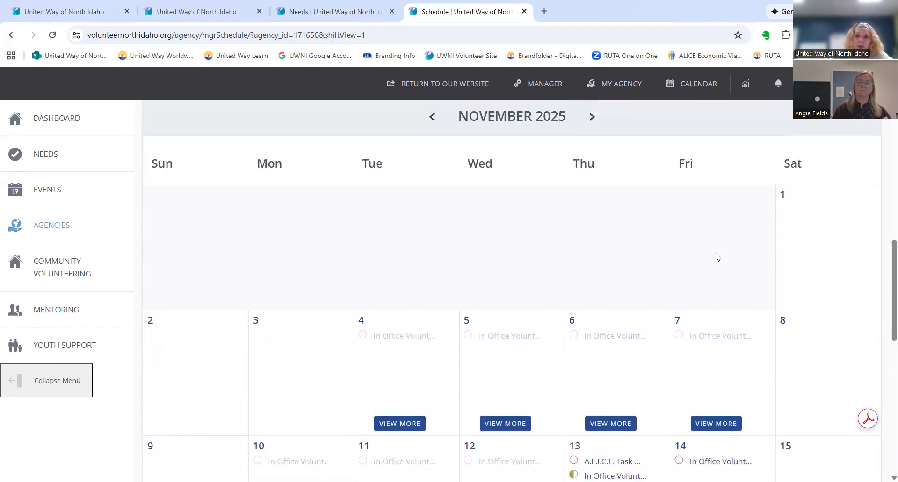
# - Move the agency schedule to December 2025, view all shifts for Thursday, December 11, and close the day's list
pyautogui.click(591, 120)
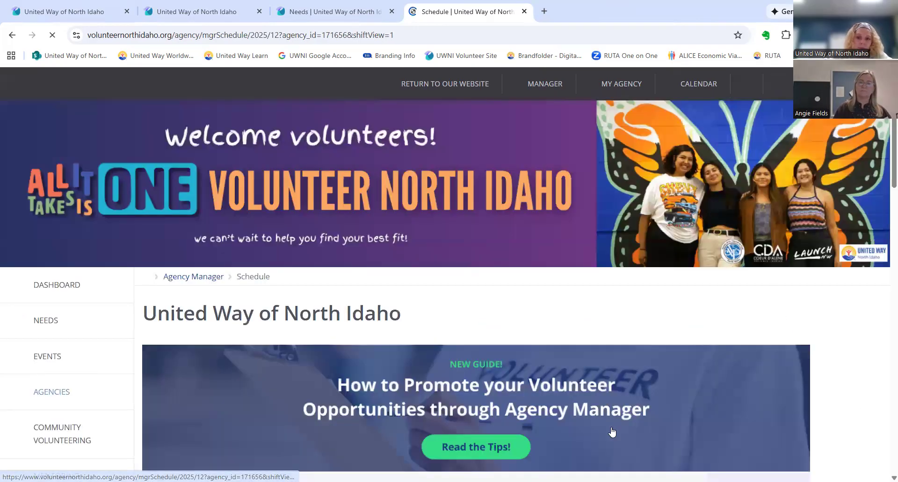
pyautogui.scroll(-10, 612, 425)
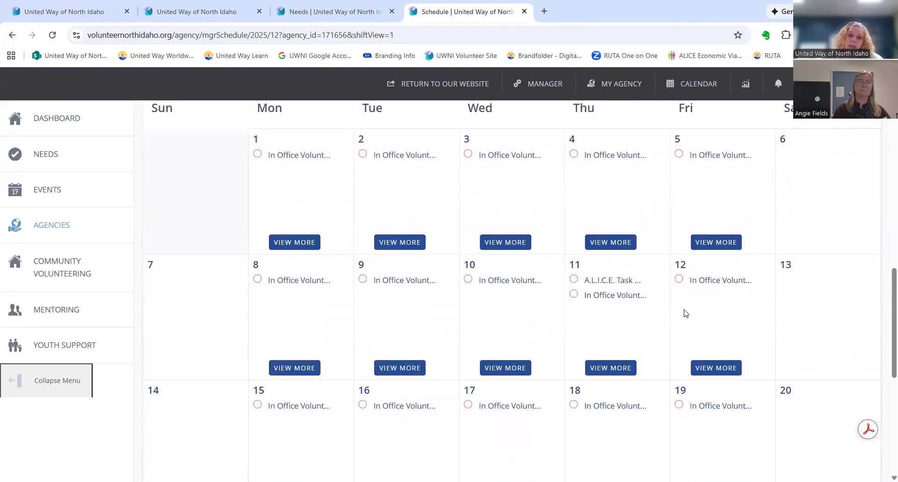
pyautogui.click(606, 369)
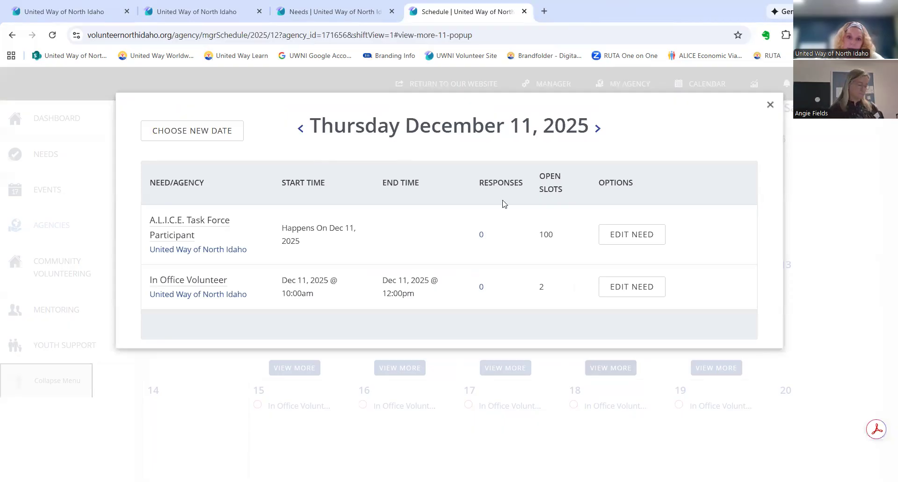
pyautogui.click(770, 104)
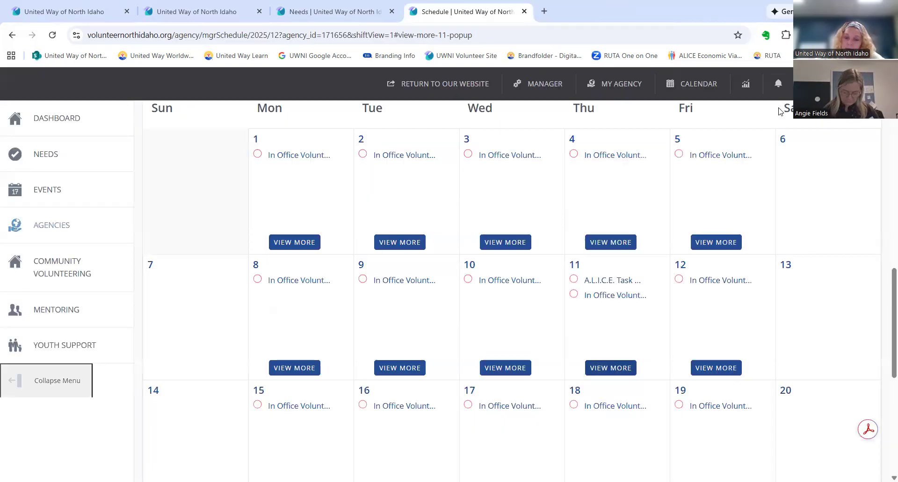
pyautogui.scroll(4, 807, 311)
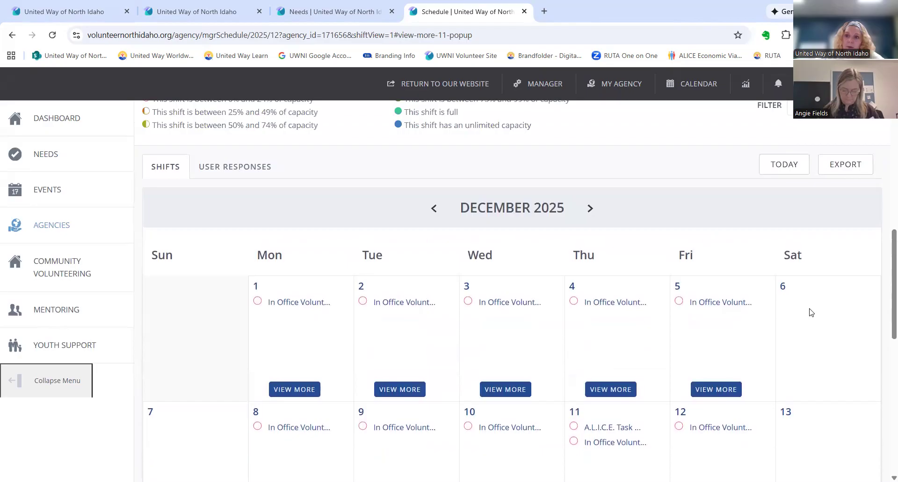
pyautogui.scroll(3, 699, 305)
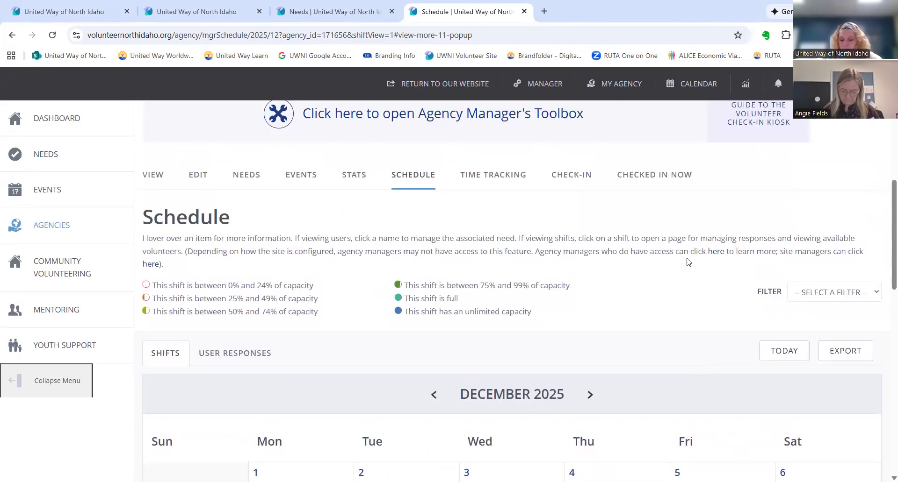
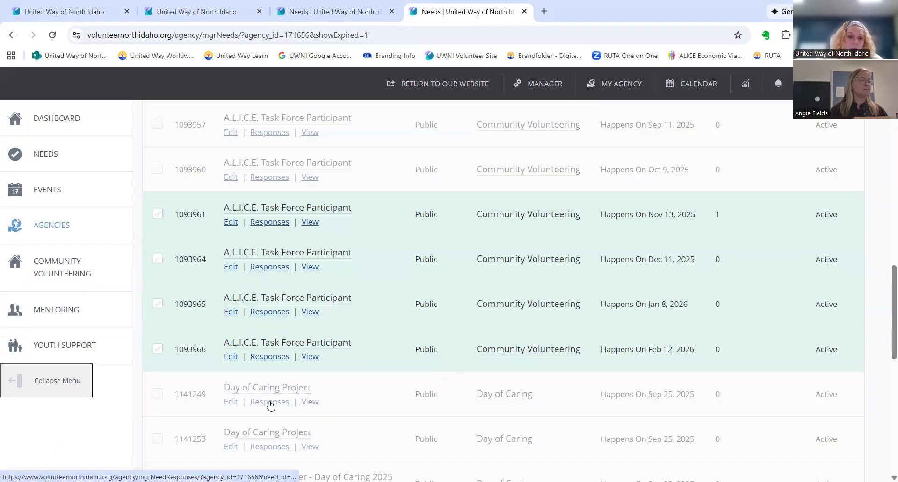
# - Check the responses for the first Day of Caring Project need, and return to the top of the agency's Manage Needs page
pyautogui.click(265, 403)
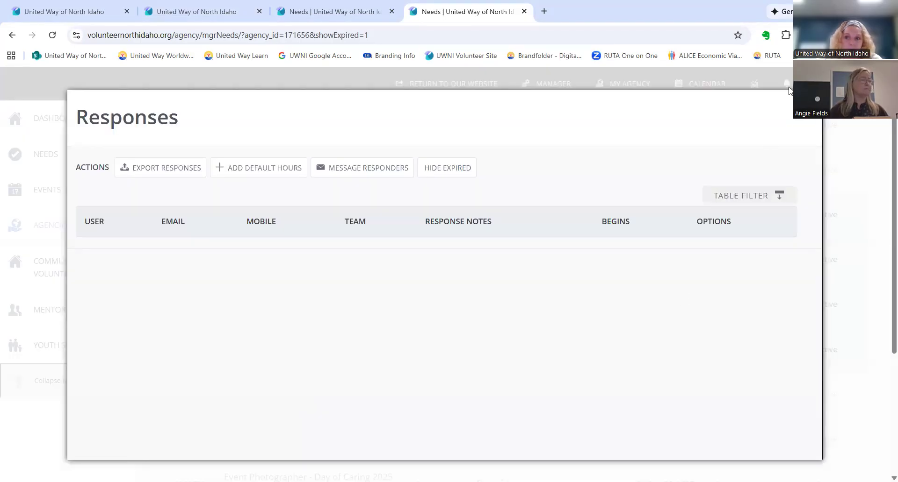
pyautogui.click(808, 104)
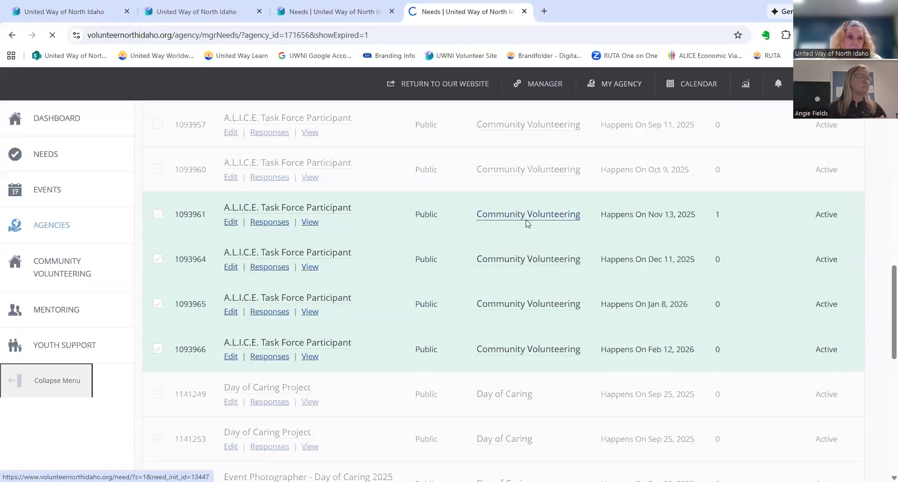
pyautogui.scroll(-1, 421, 280)
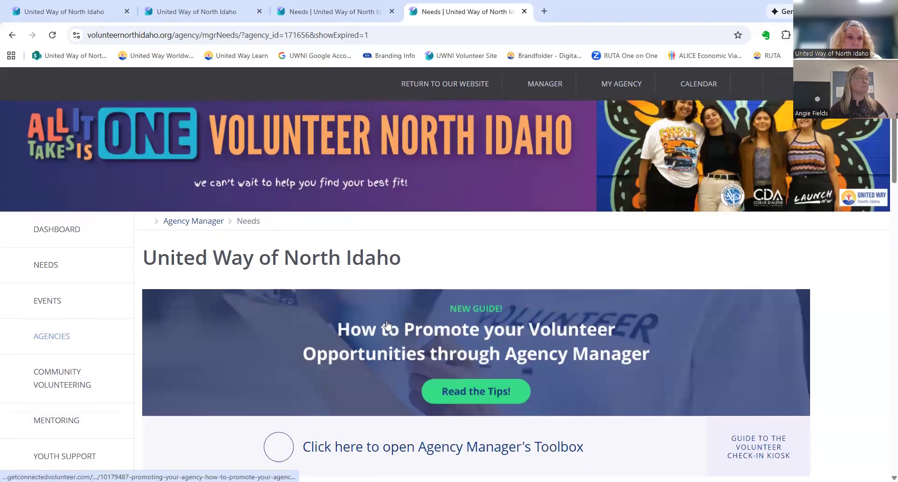
pyautogui.scroll(-1, 316, 326)
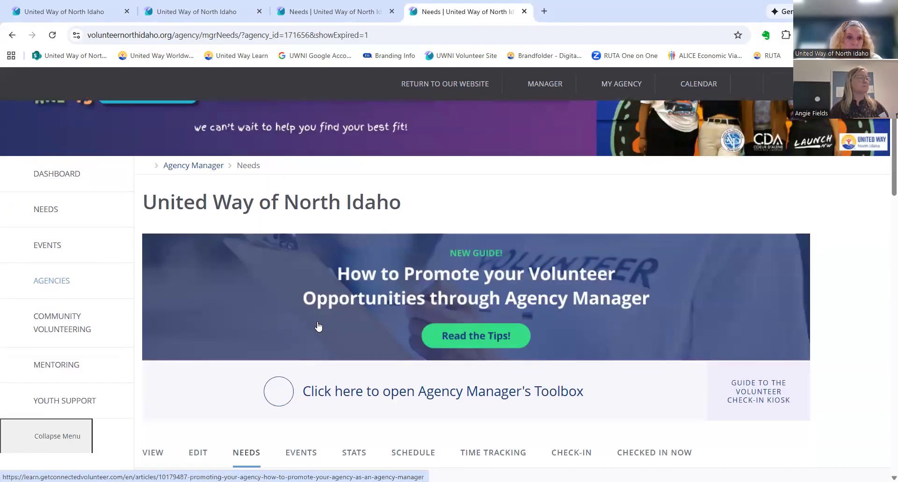
pyautogui.scroll(-1, 318, 326)
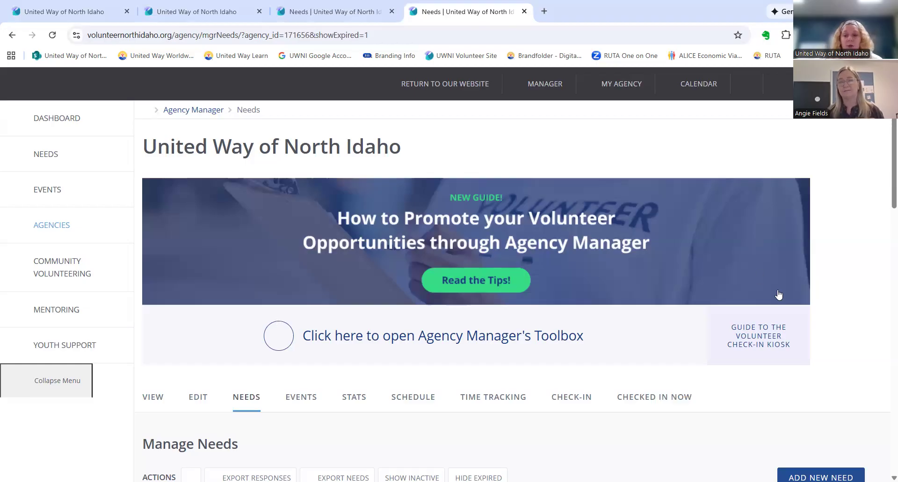
# - Start a new need for the agency and look over its blank form down to the Promotions and Sharing section
pyautogui.scroll(-2, 809, 308)
pyautogui.click(840, 368)
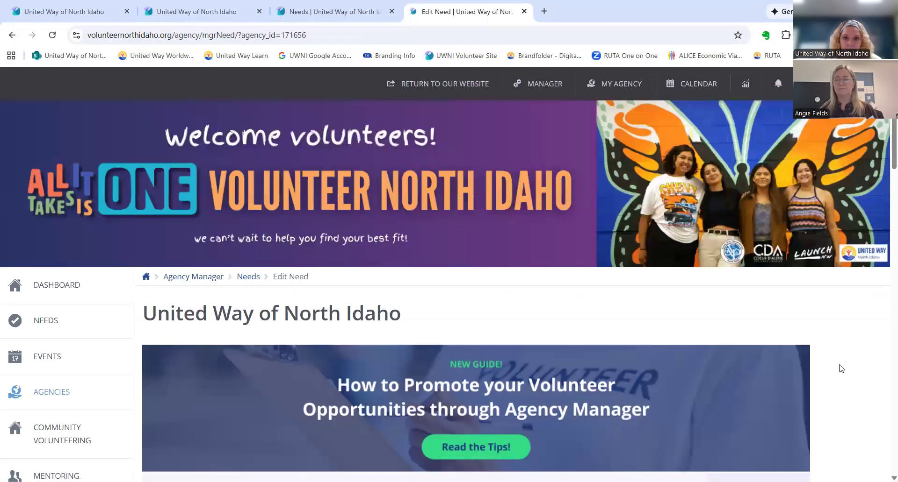
pyautogui.scroll(-8, 437, 254)
pyautogui.scroll(-13, 437, 254)
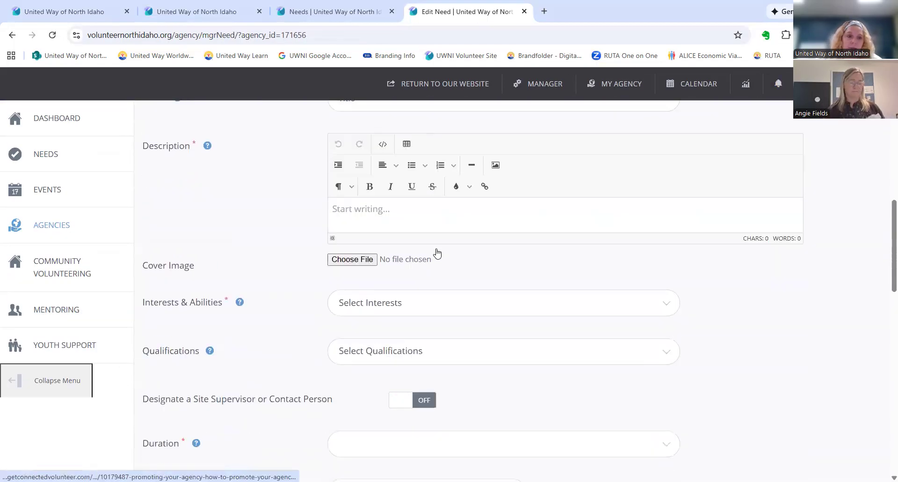
pyautogui.scroll(-6, 437, 253)
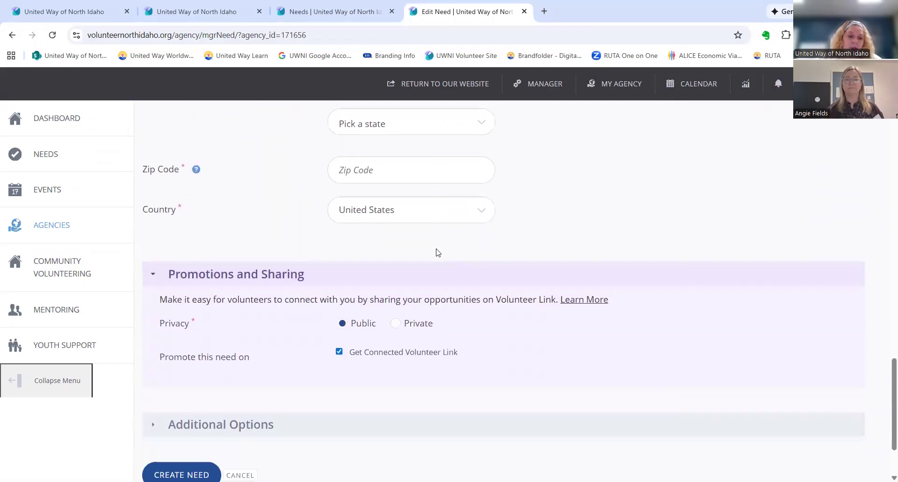
# - Expand the new need's Additional Options and review the age, family friendly, outdoors, wheelchair, attributes, notification and waiver fields
pyautogui.click(291, 331)
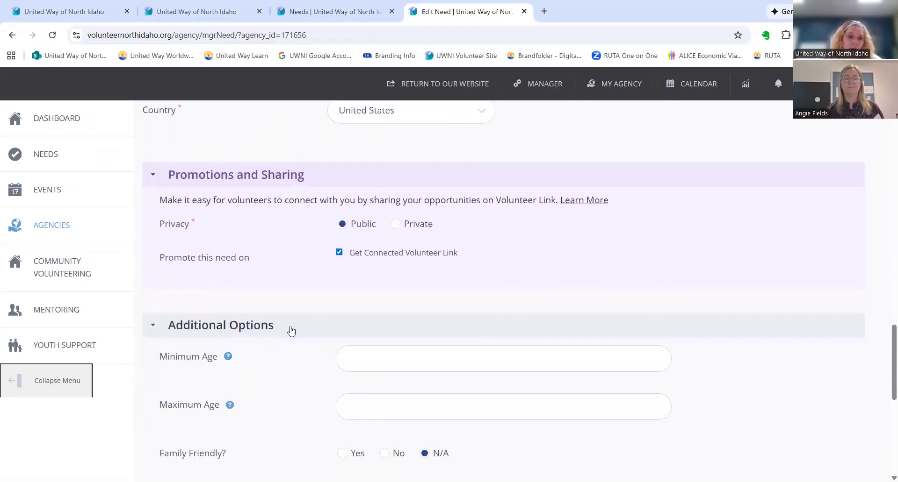
pyautogui.scroll(-5, 292, 329)
pyautogui.scroll(-2, 295, 328)
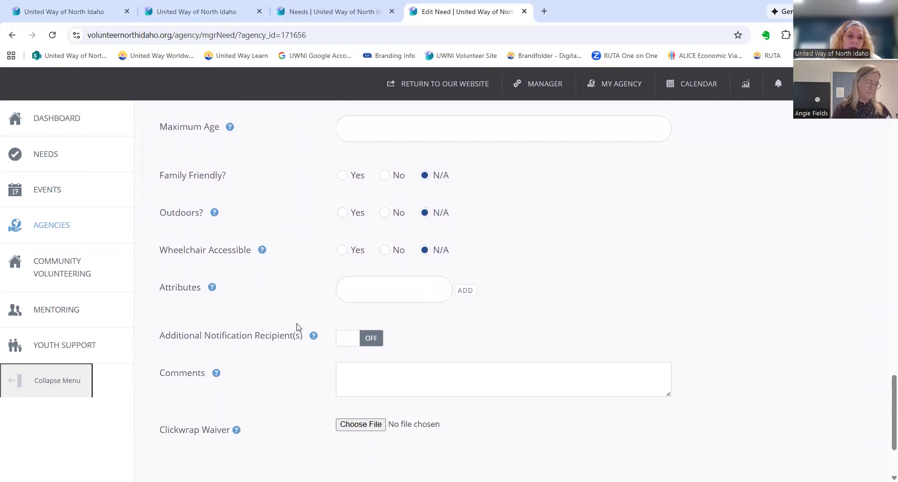
pyautogui.click(372, 323)
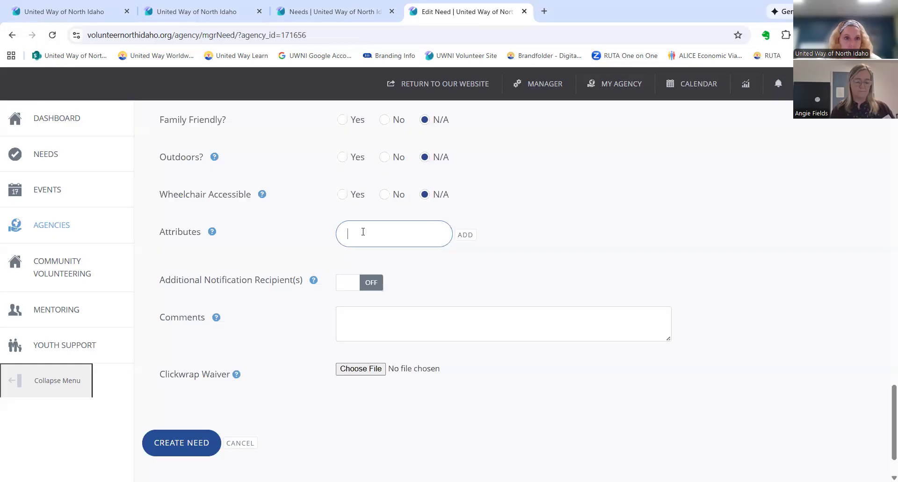
pyautogui.scroll(2, 363, 232)
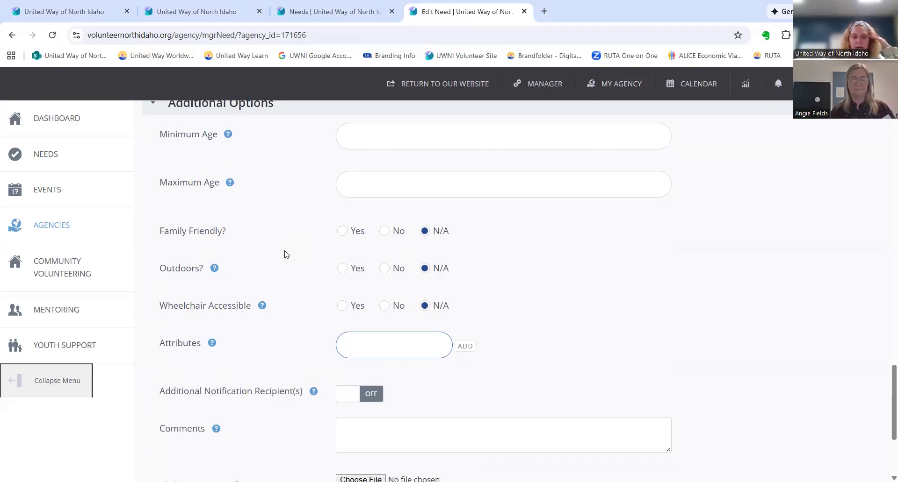
# - Review the main fields of the Create Need form, from title and description through qualifications, duration, capacity, hours and address
pyautogui.scroll(15, 286, 254)
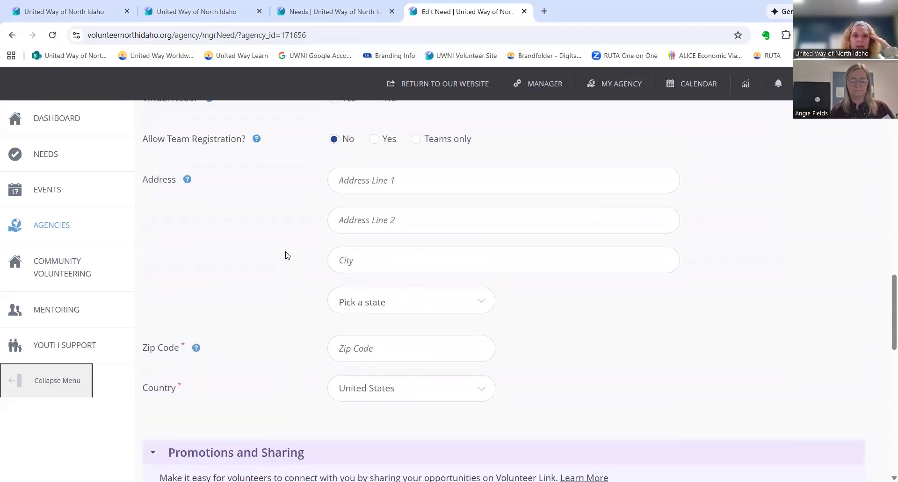
pyautogui.scroll(10, 284, 256)
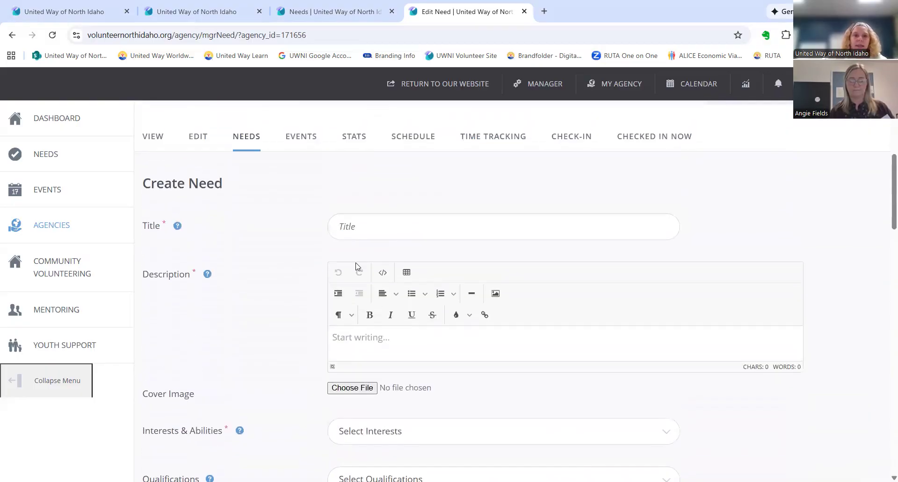
pyautogui.click(341, 334)
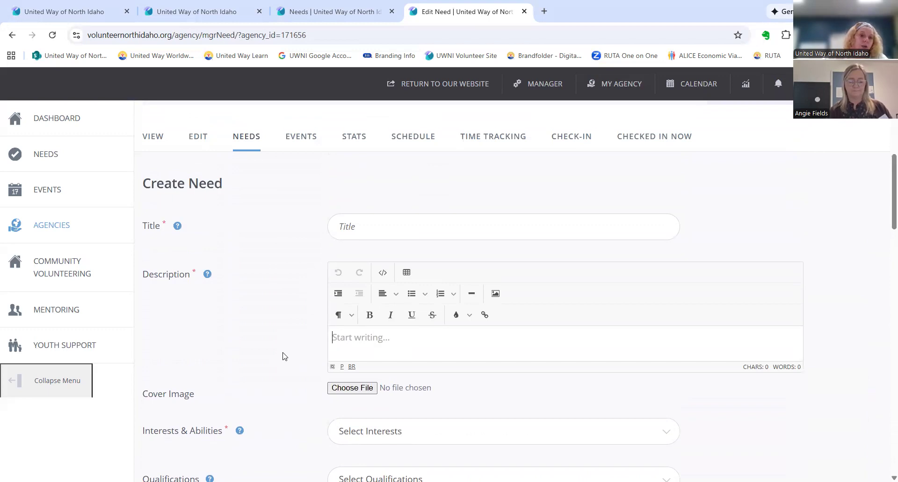
pyautogui.scroll(-2, 283, 356)
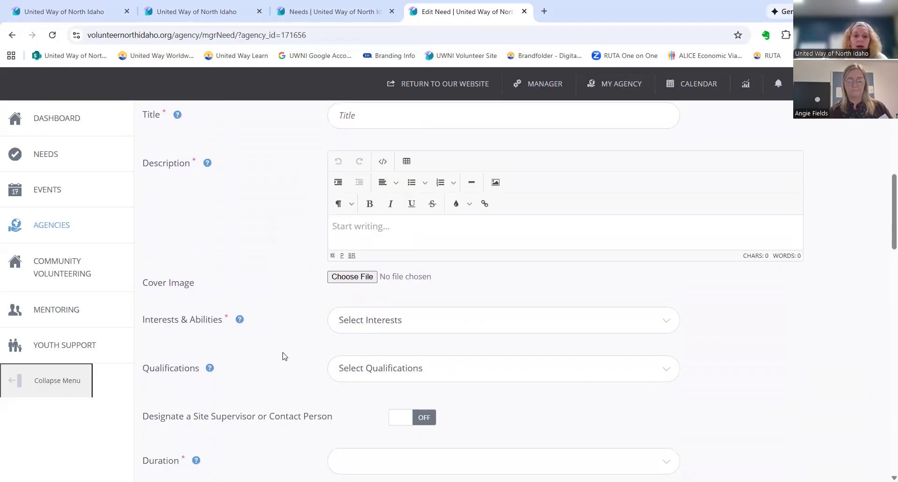
pyautogui.scroll(-2, 283, 357)
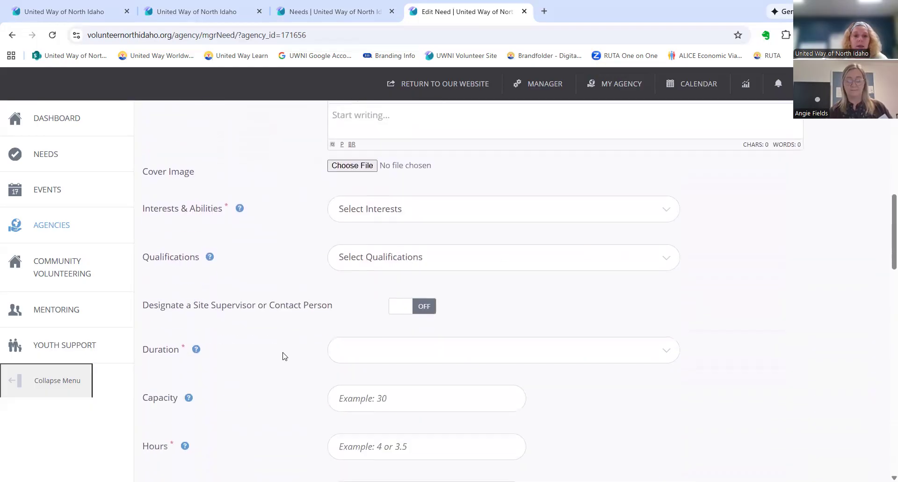
pyautogui.scroll(-1, 284, 357)
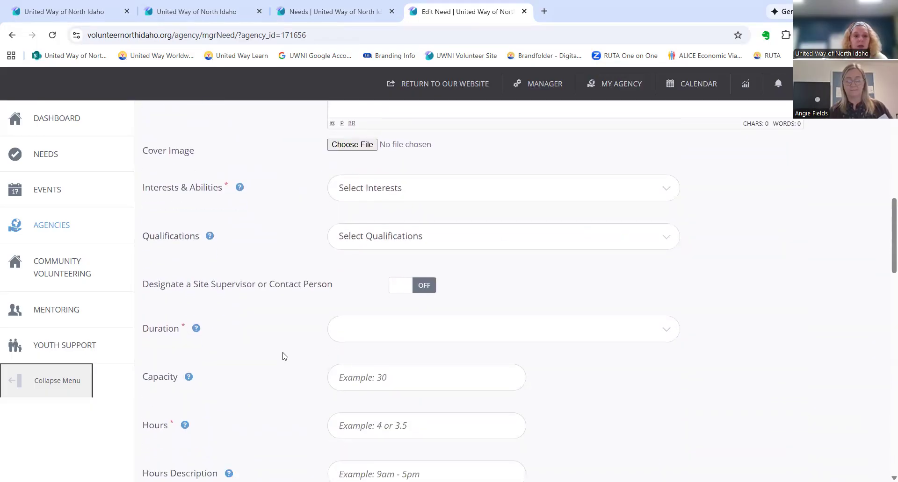
pyautogui.scroll(-4, 284, 357)
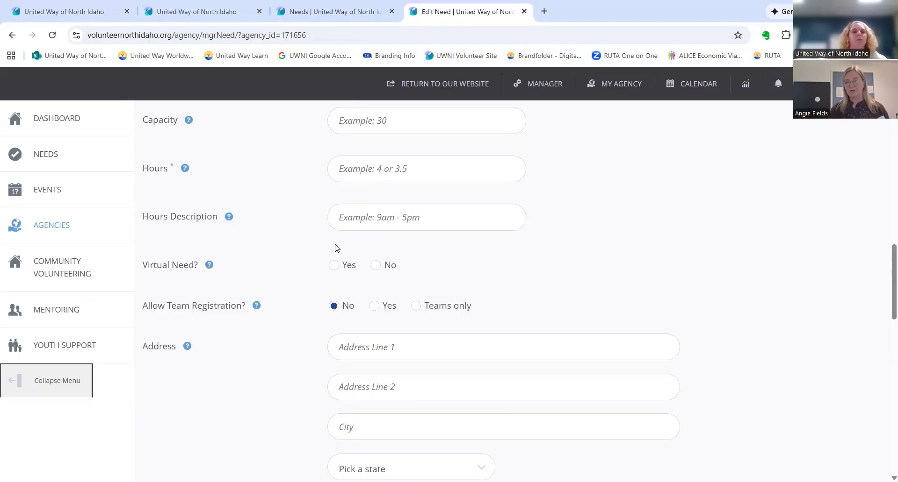
pyautogui.scroll(-3, 337, 248)
pyautogui.scroll(6, 286, 264)
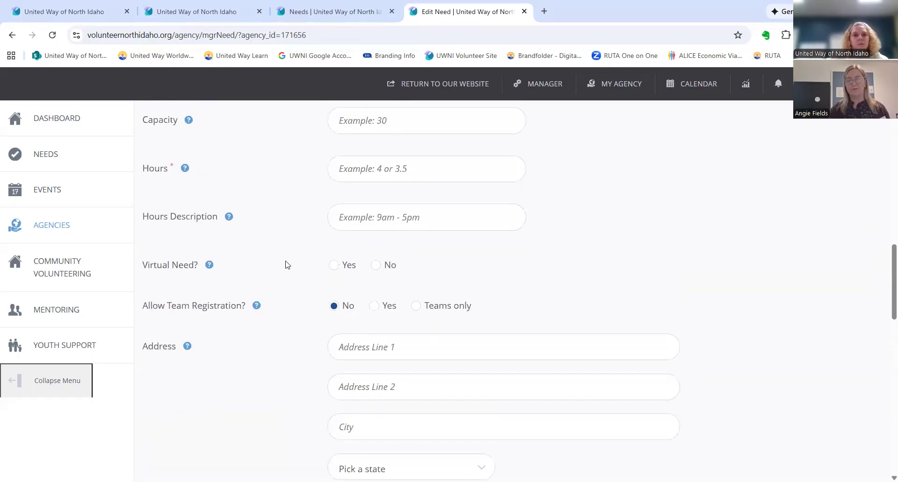
pyautogui.scroll(1, 287, 266)
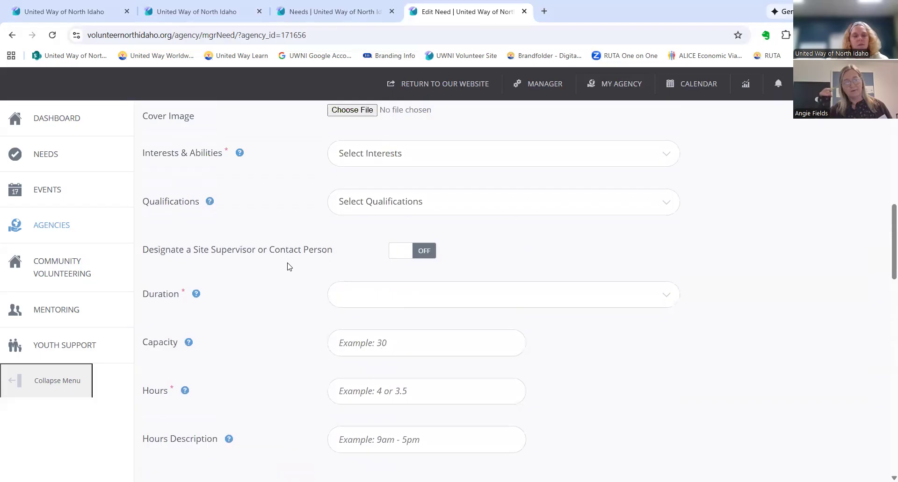
pyautogui.scroll(2, 706, 294)
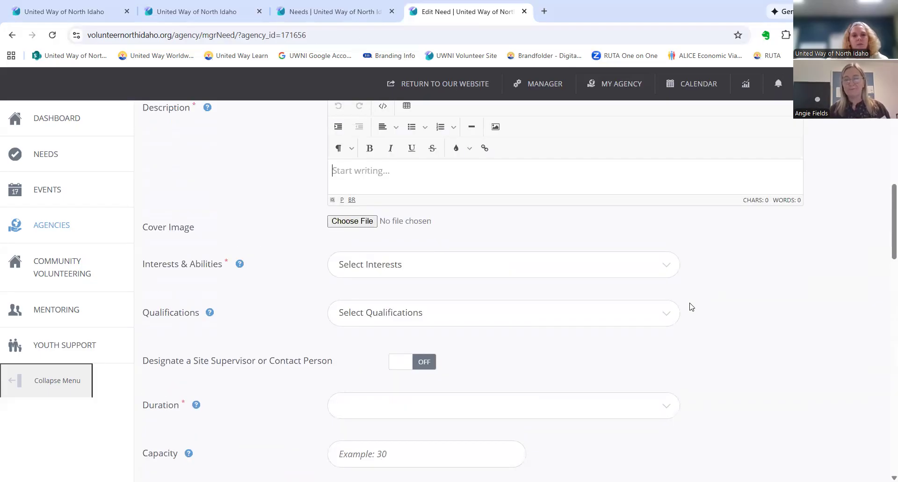
# - Browse the Interests & Abilities options for the new need and add Marketing
pyautogui.click(646, 263)
pyautogui.click(754, 294)
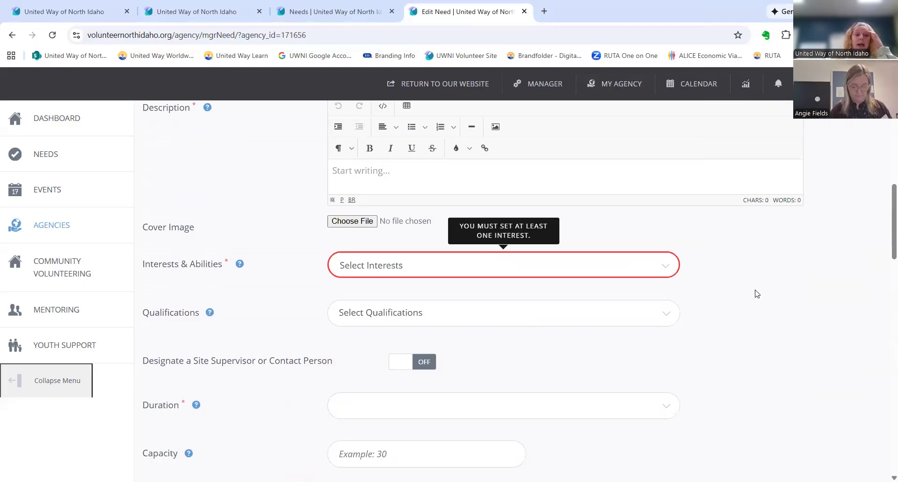
pyautogui.scroll(1, 279, 295)
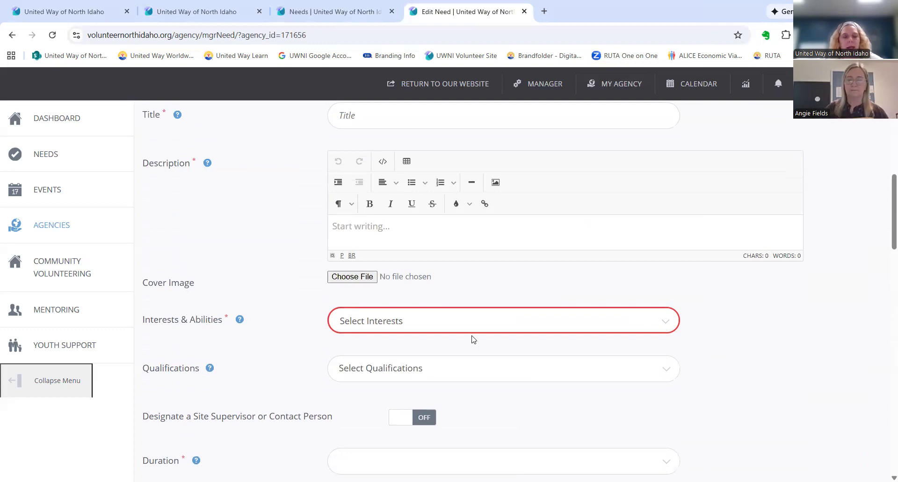
pyautogui.click(668, 325)
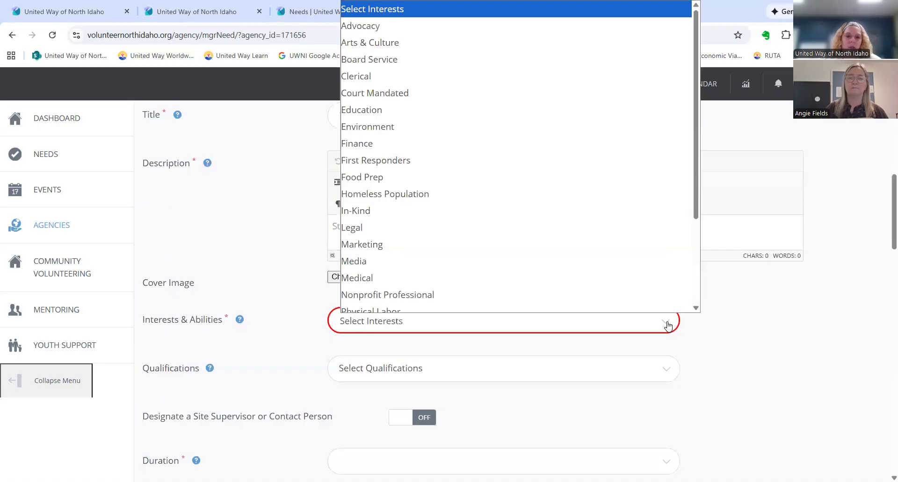
pyautogui.scroll(-2, 613, 298)
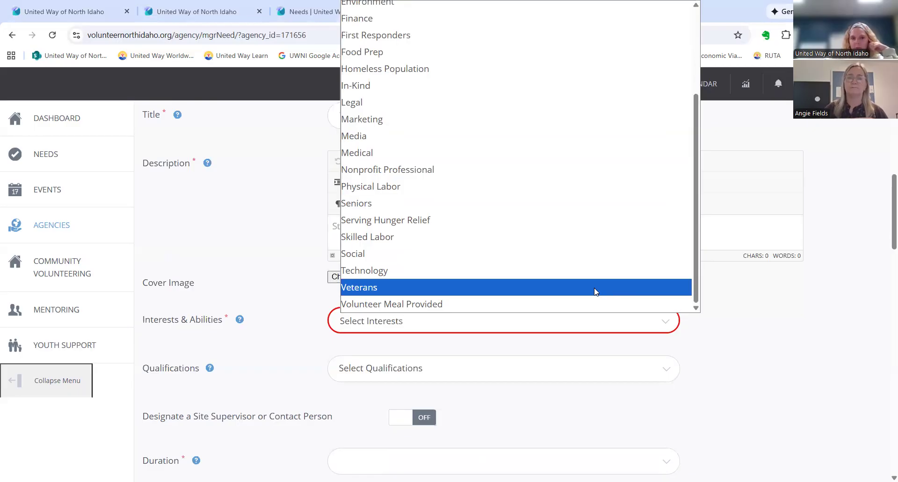
pyautogui.scroll(3, 546, 289)
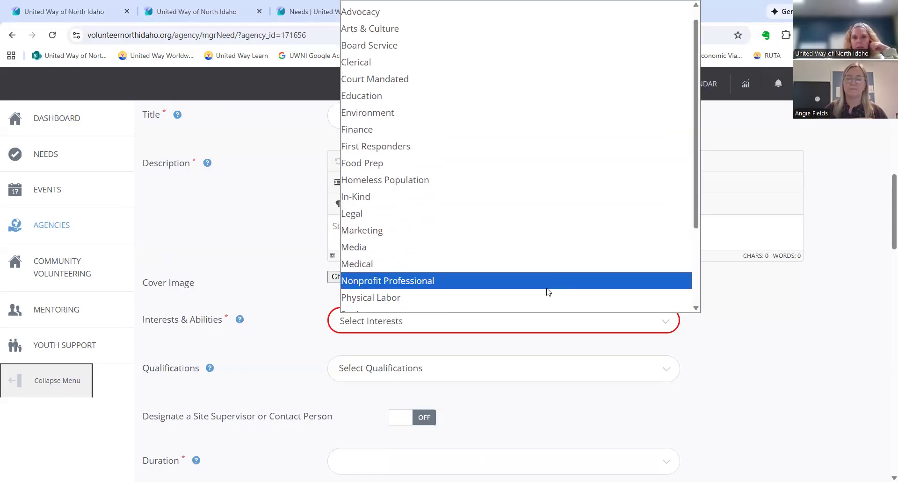
pyautogui.scroll(1, 547, 291)
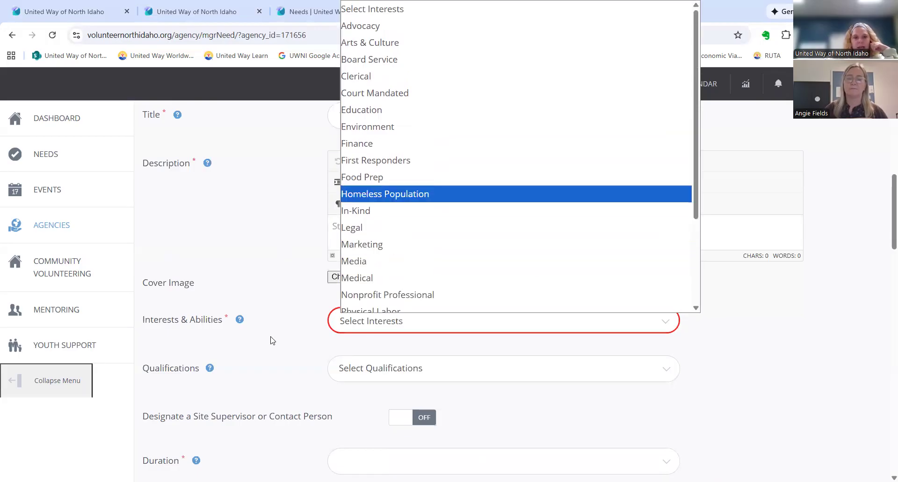
pyautogui.click(434, 251)
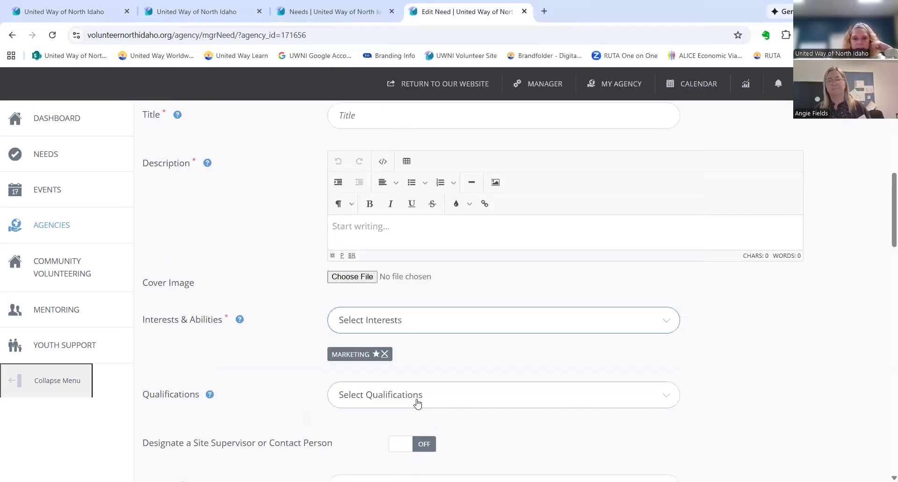
# - Add Legal and a second Marketing entry to the need's interests, and star the first Marketing as the primary one
pyautogui.click(459, 325)
pyautogui.click(467, 228)
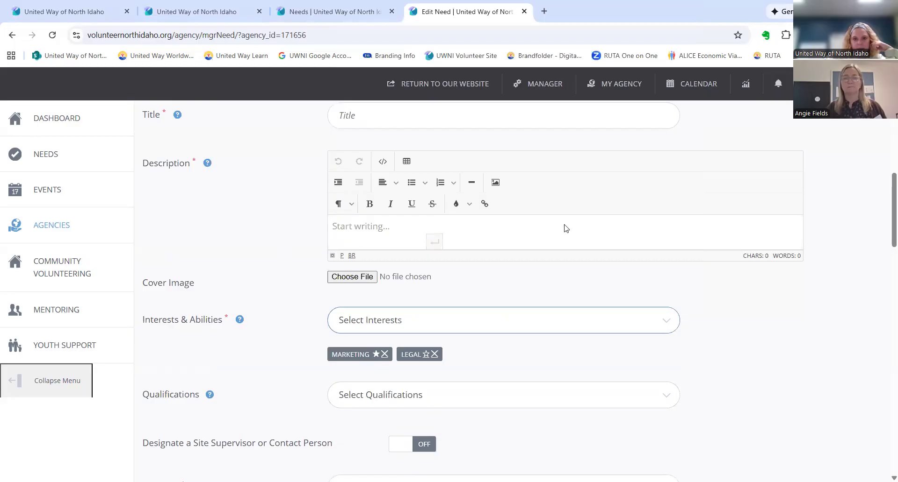
pyautogui.click(564, 320)
pyautogui.click(559, 235)
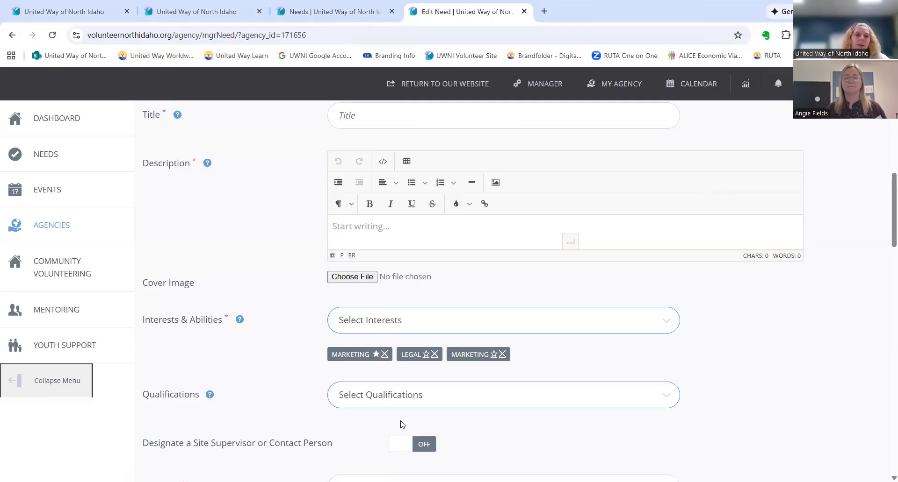
pyautogui.click(375, 354)
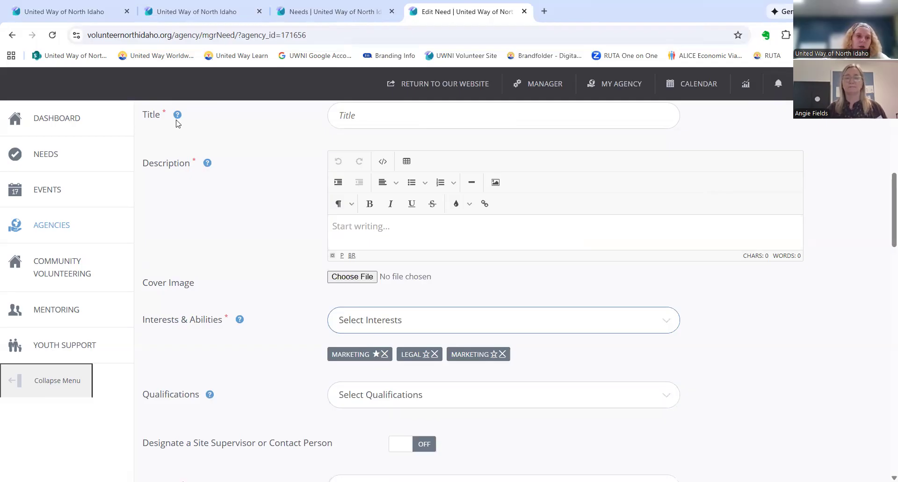
# - Open the public Needs listing in a separate tab and check the interest icons on the need cards
pyautogui.click(68, 161)
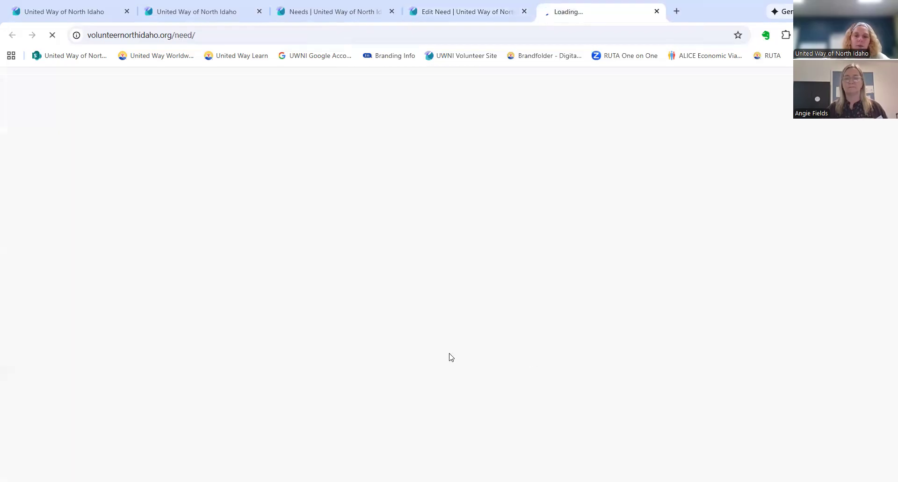
pyautogui.scroll(-2, 308, 402)
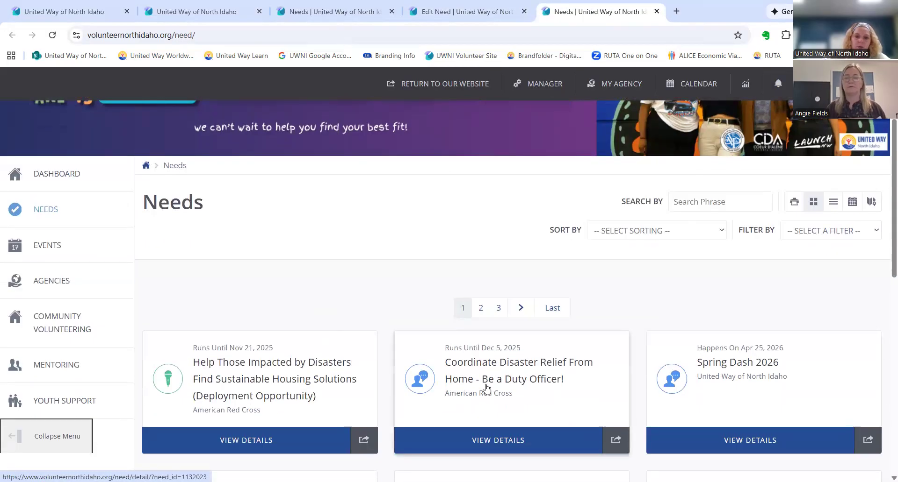
pyautogui.scroll(-2, 484, 386)
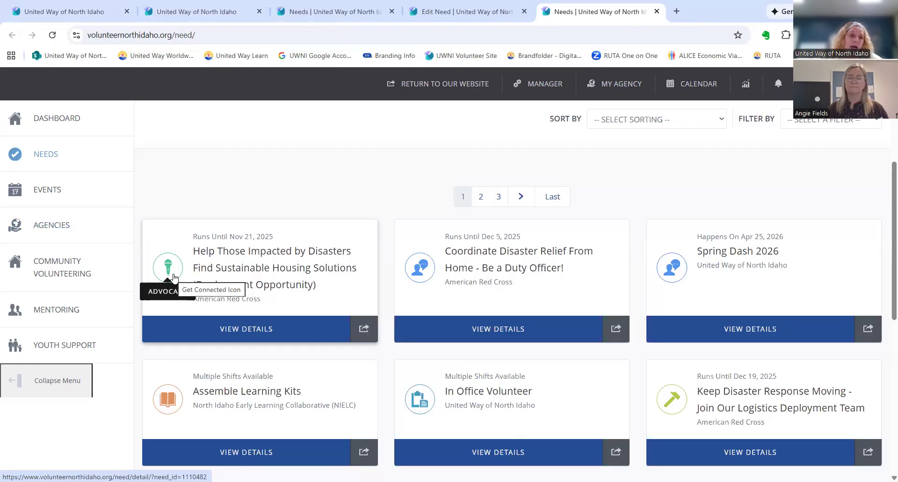
# - Check the details and interests of the American Red Cross sustainable housing need, and return to the new need form
pyautogui.click(258, 243)
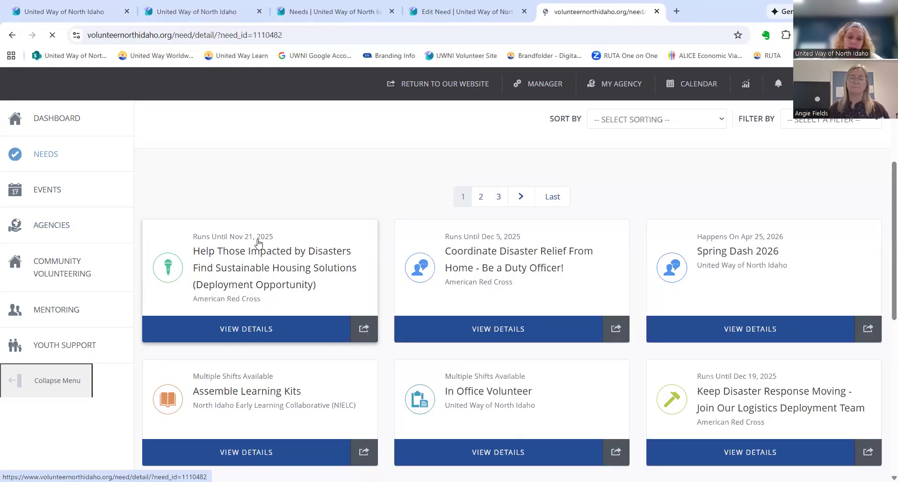
pyautogui.scroll(-6, 308, 371)
pyautogui.scroll(-5, 308, 371)
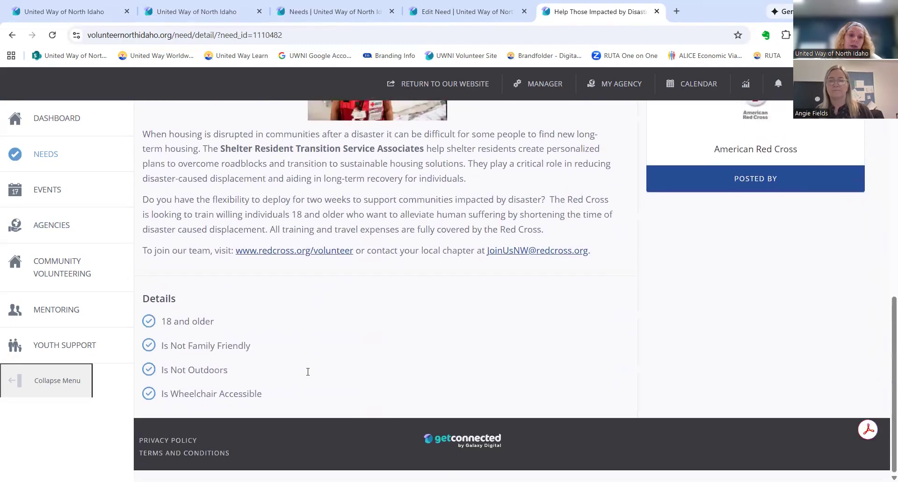
pyautogui.scroll(6, 531, 201)
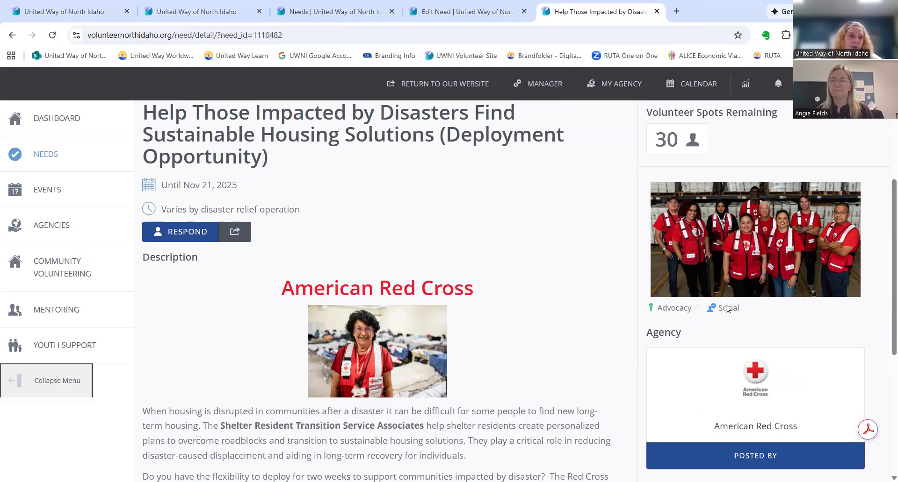
pyautogui.click(13, 35)
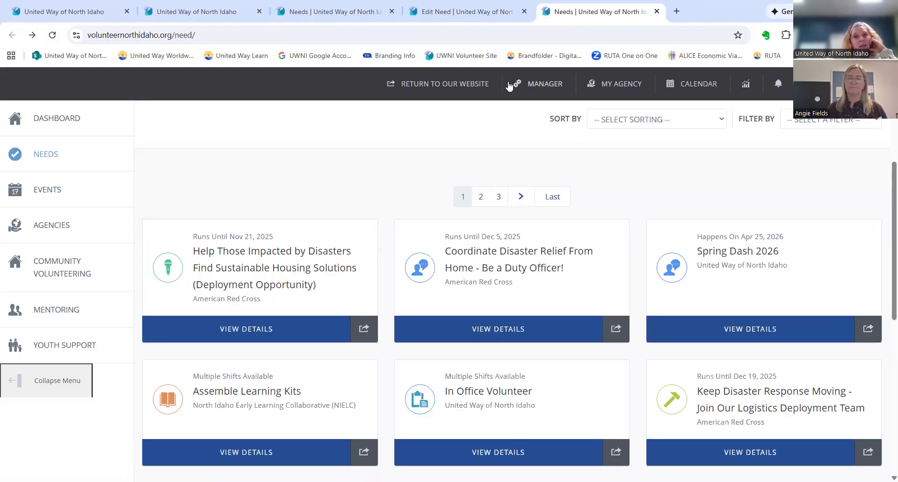
pyautogui.click(486, 12)
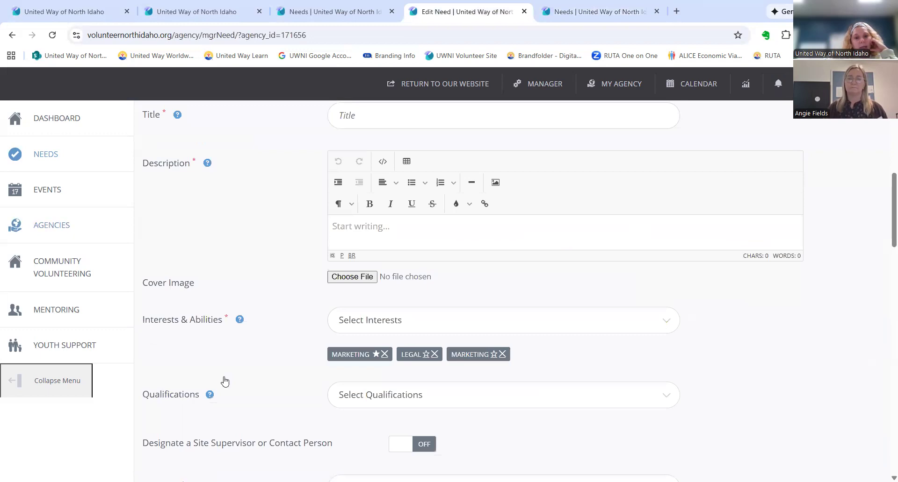
# - Read the help note for the Attributes field in the new need's Additional Options
pyautogui.scroll(-15, 224, 382)
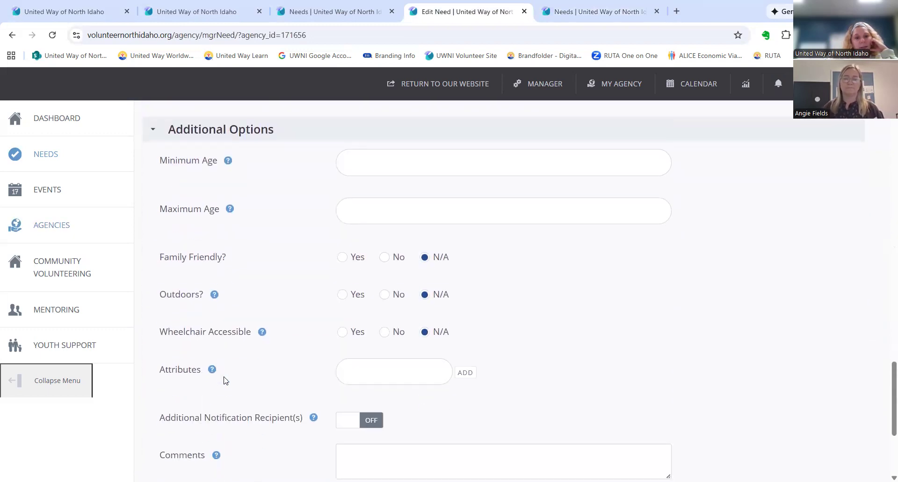
pyautogui.scroll(-2, 224, 382)
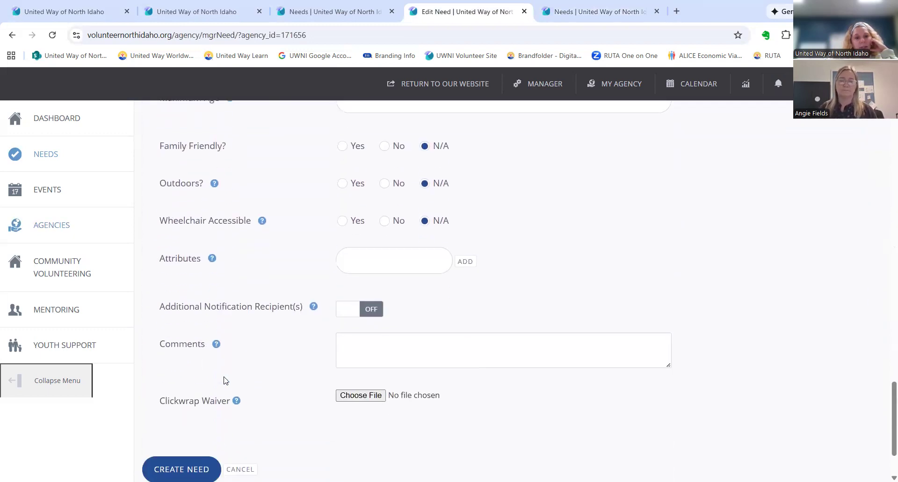
pyautogui.click(413, 259)
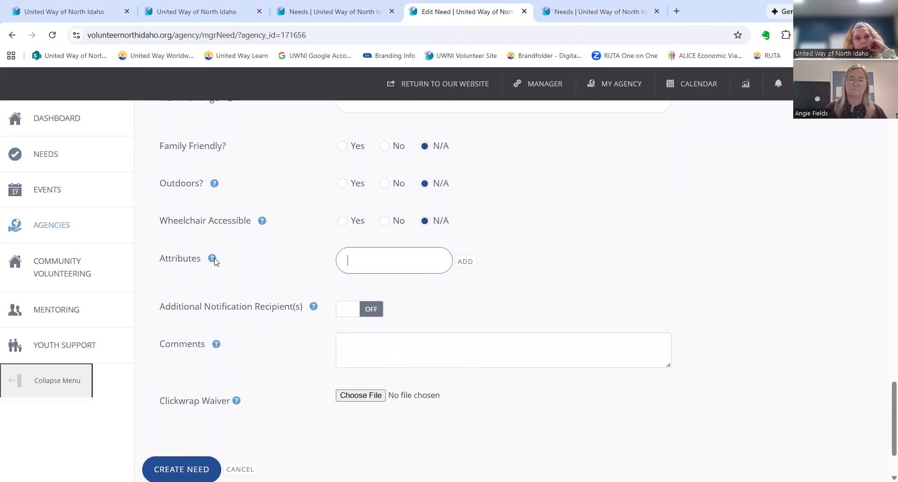
pyautogui.moveTo(215, 262)
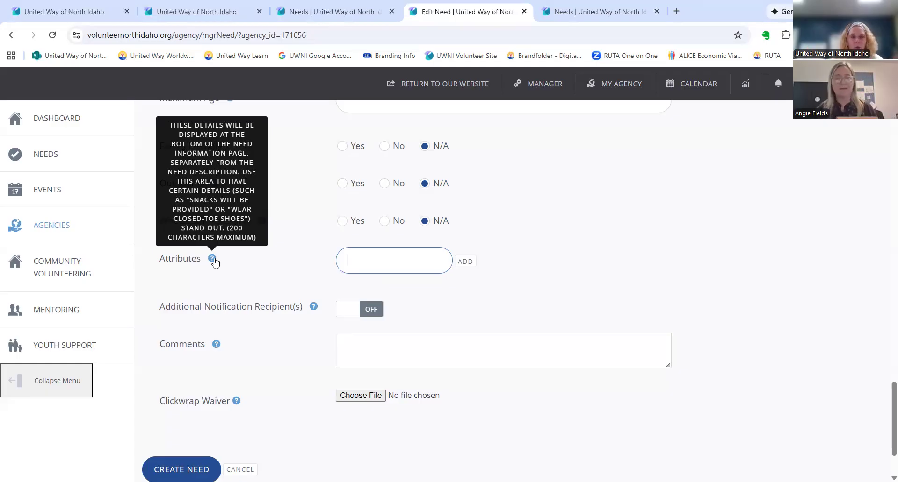
# - Set the new need's Duration to Is Ongoing
pyautogui.scroll(10, 563, 195)
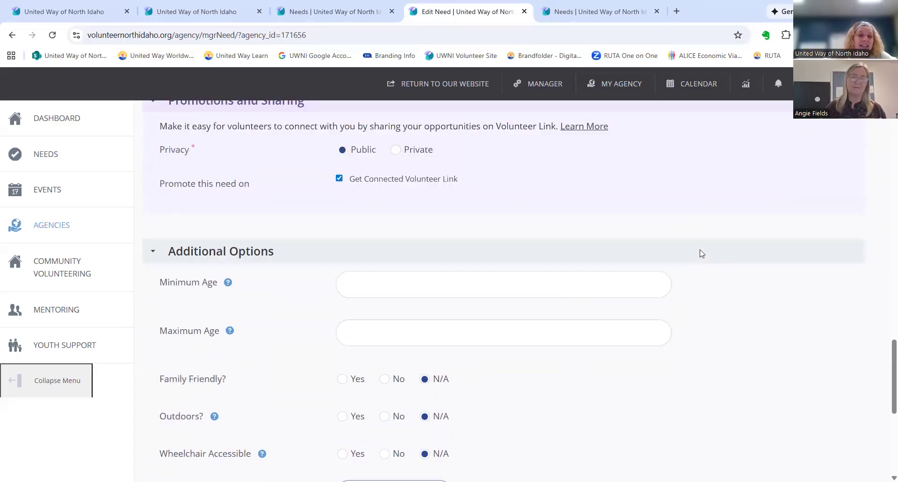
pyautogui.scroll(8, 650, 327)
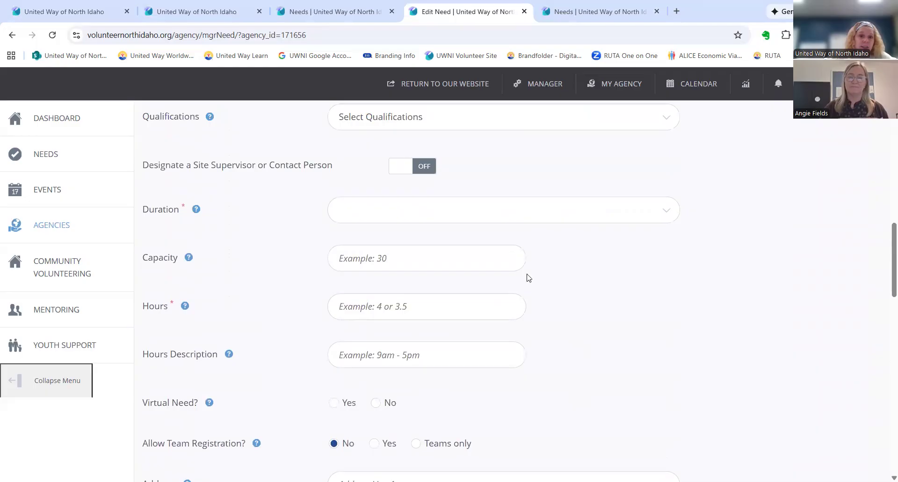
pyautogui.click(438, 217)
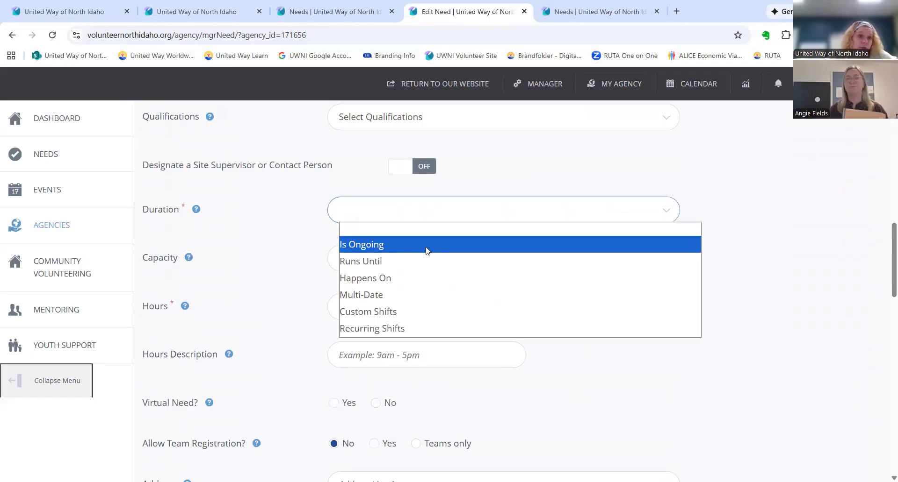
pyautogui.click(426, 247)
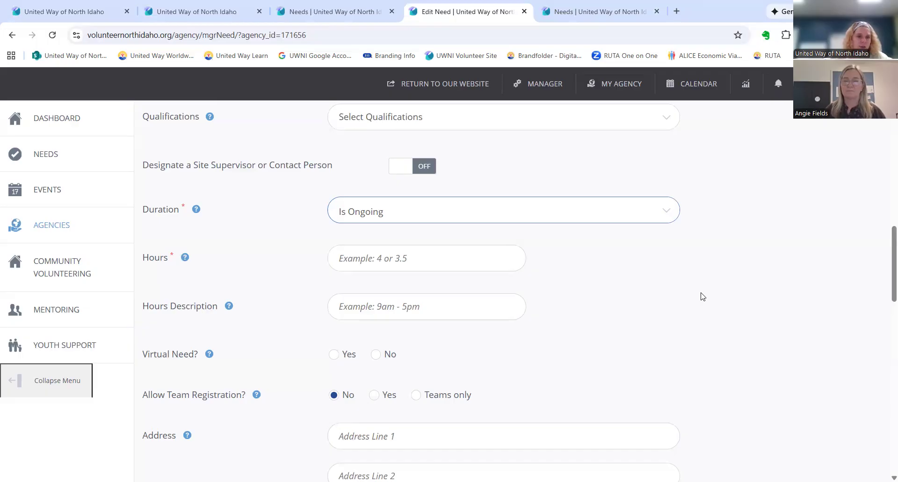
pyautogui.scroll(1, 713, 342)
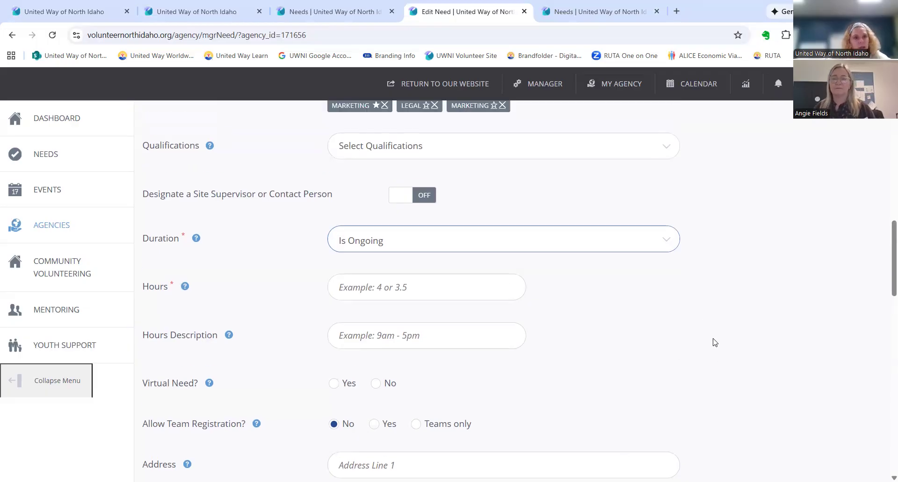
pyautogui.scroll(1, 712, 342)
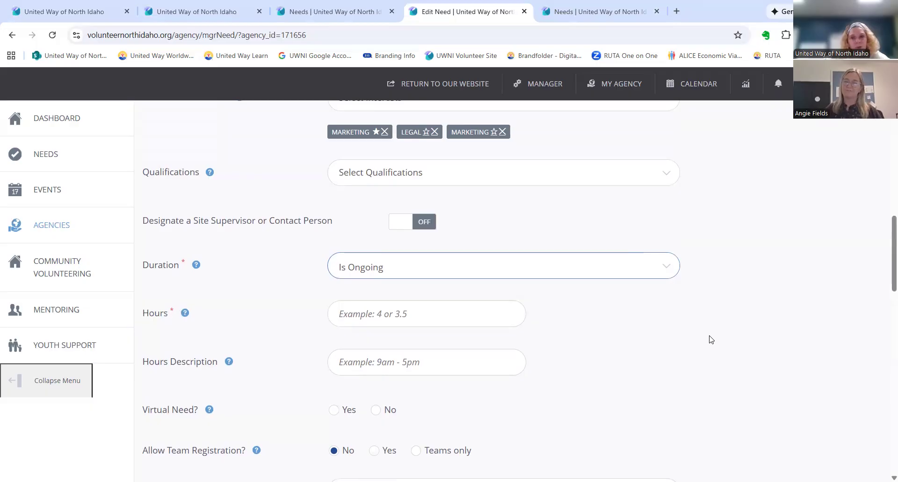
pyautogui.scroll(3, 710, 340)
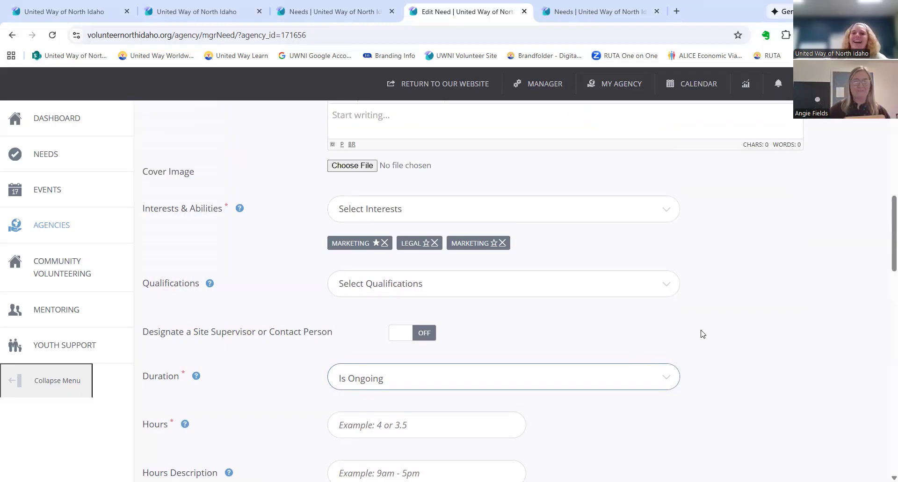
pyautogui.scroll(8, 721, 317)
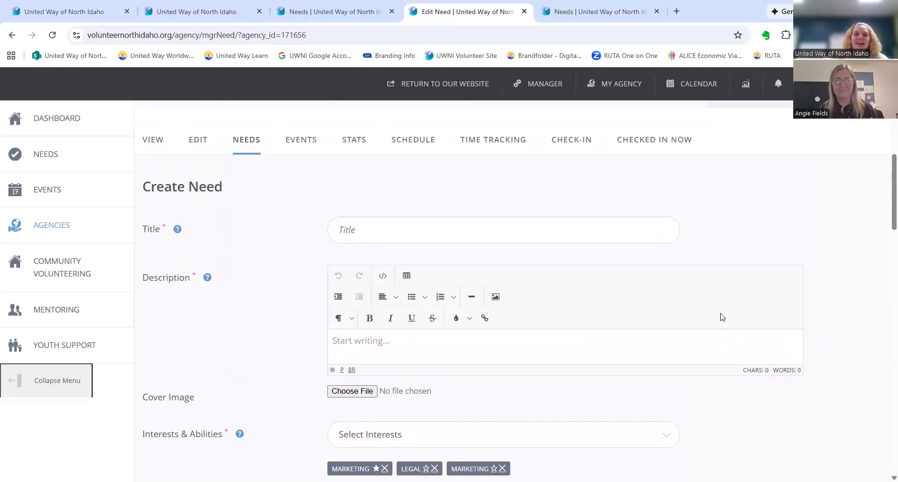
pyautogui.scroll(5, 721, 318)
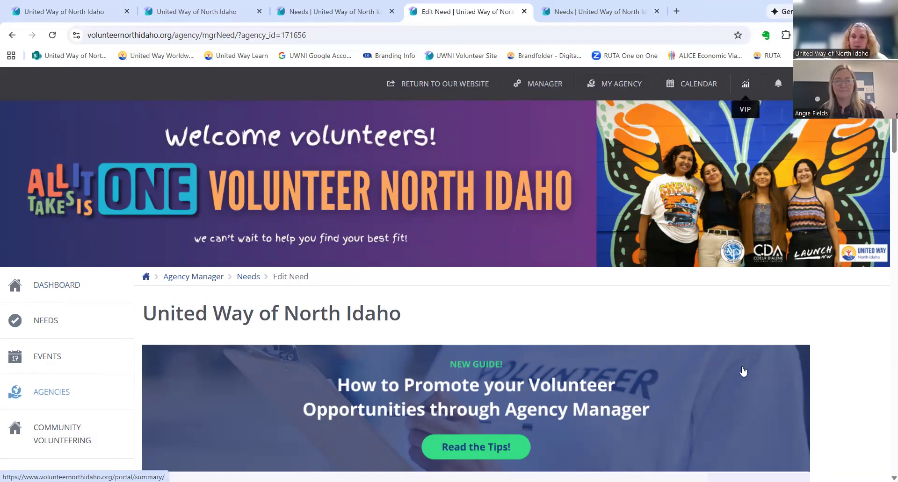
pyautogui.scroll(-5, 747, 373)
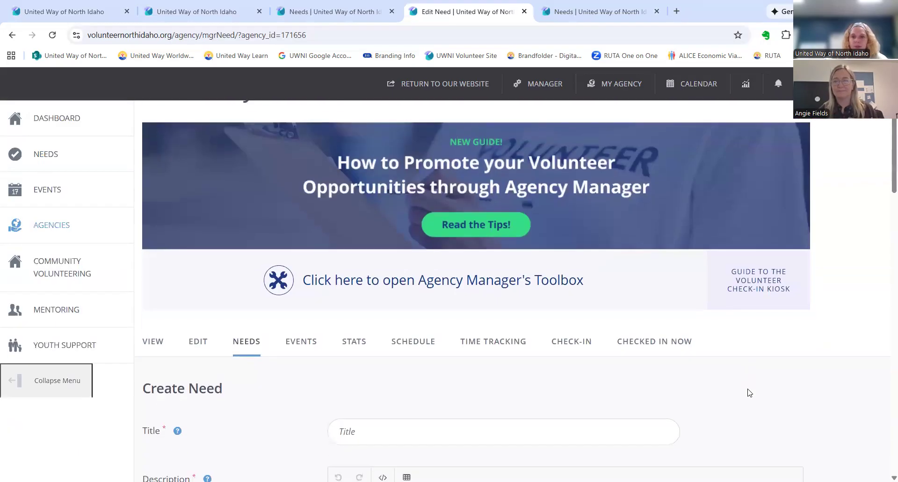